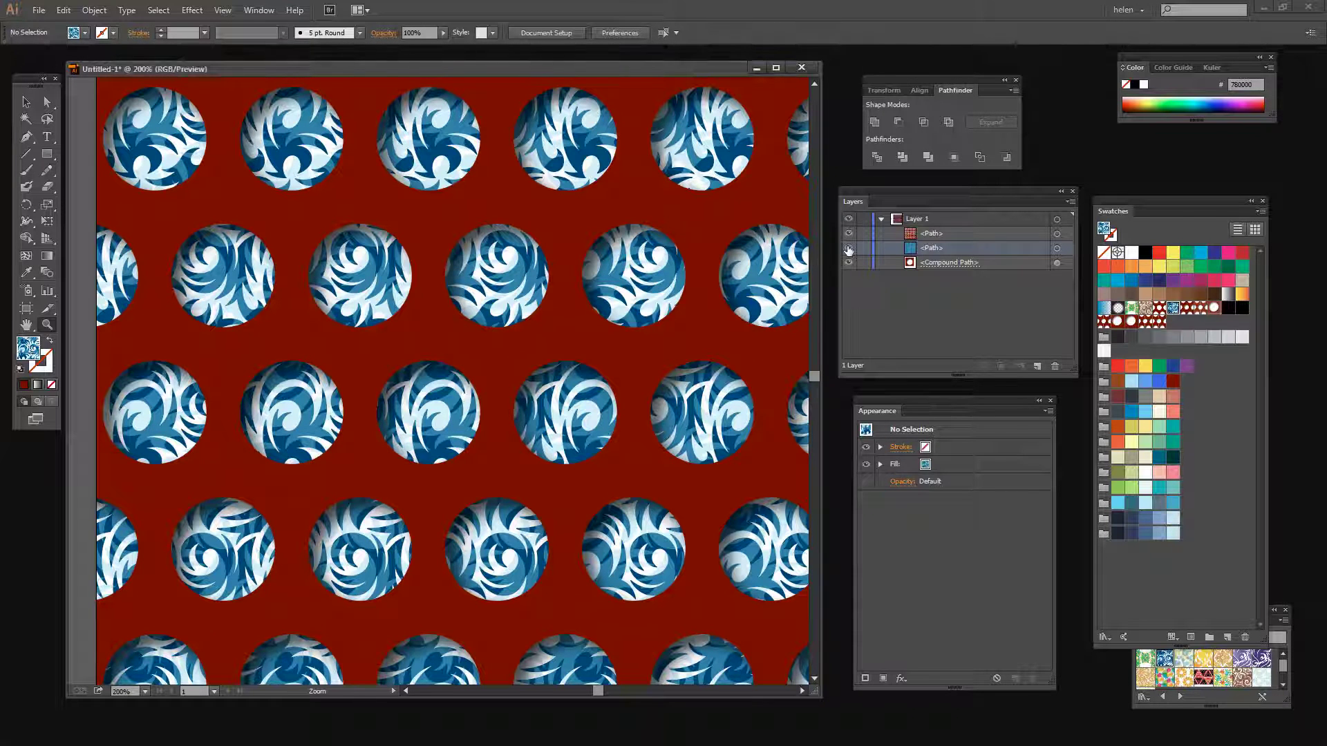
- Check the swirl layer beneath the holes, then refill that path with the brown Pompadour pattern
click(849, 248)
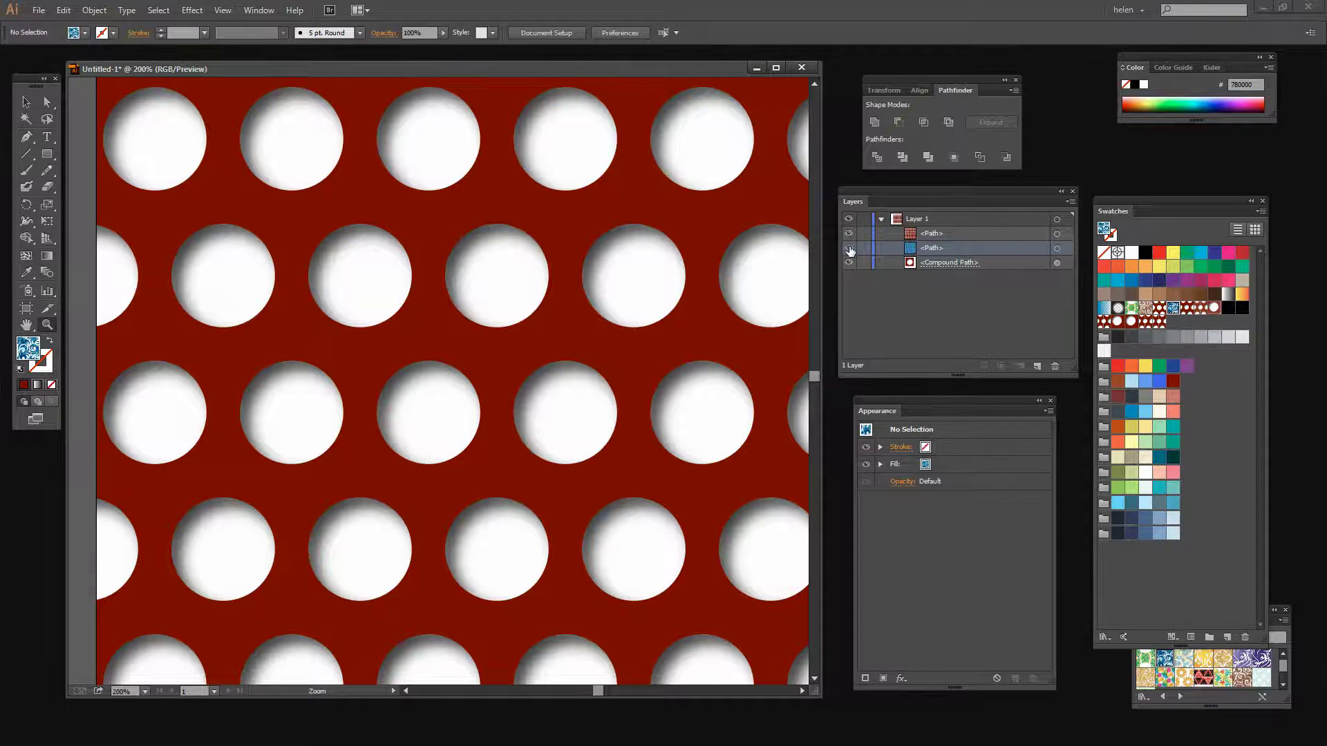
click(849, 248)
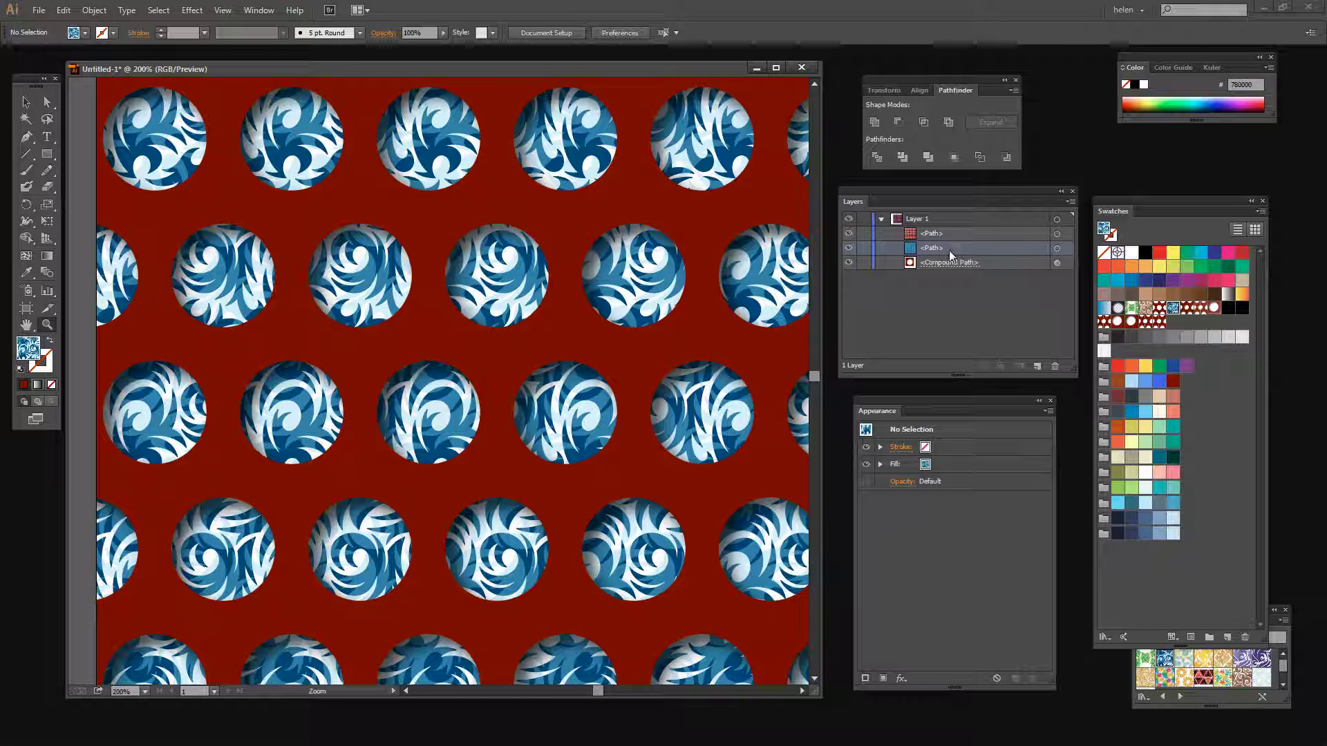
click(1057, 248)
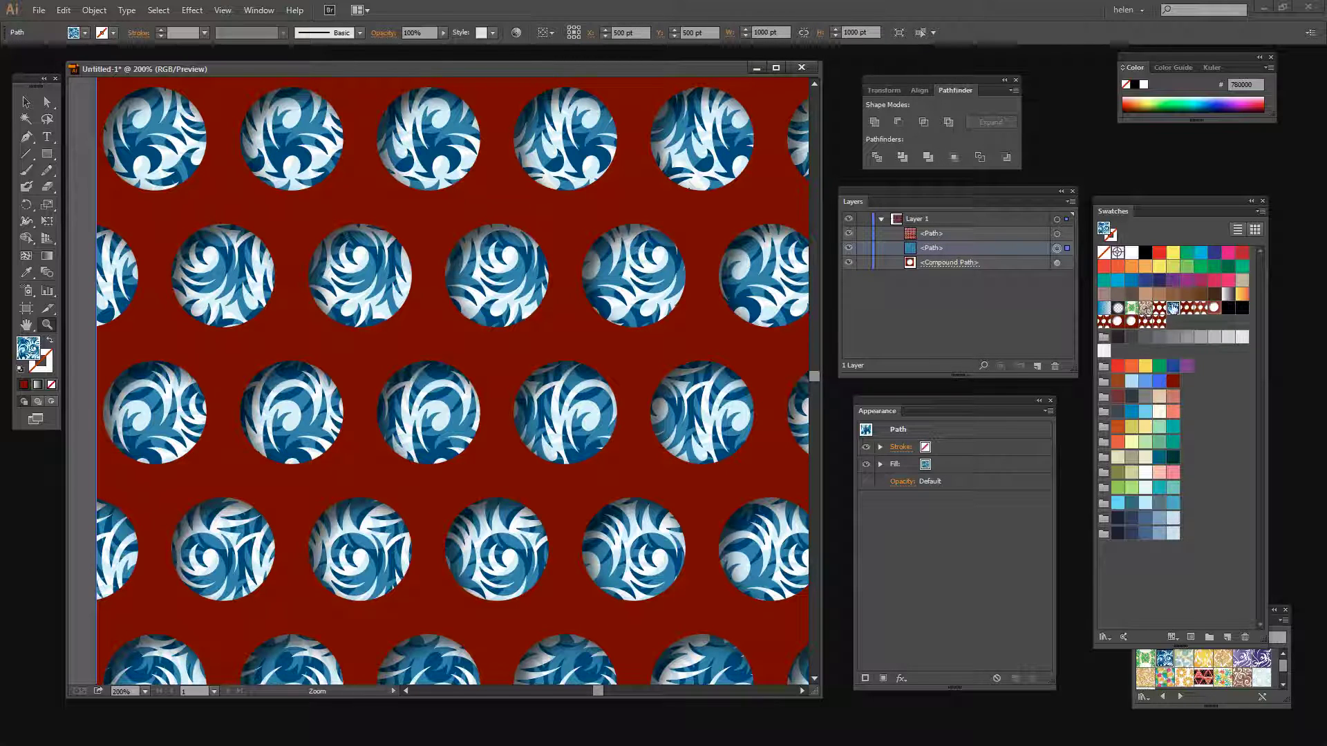
click(1145, 308)
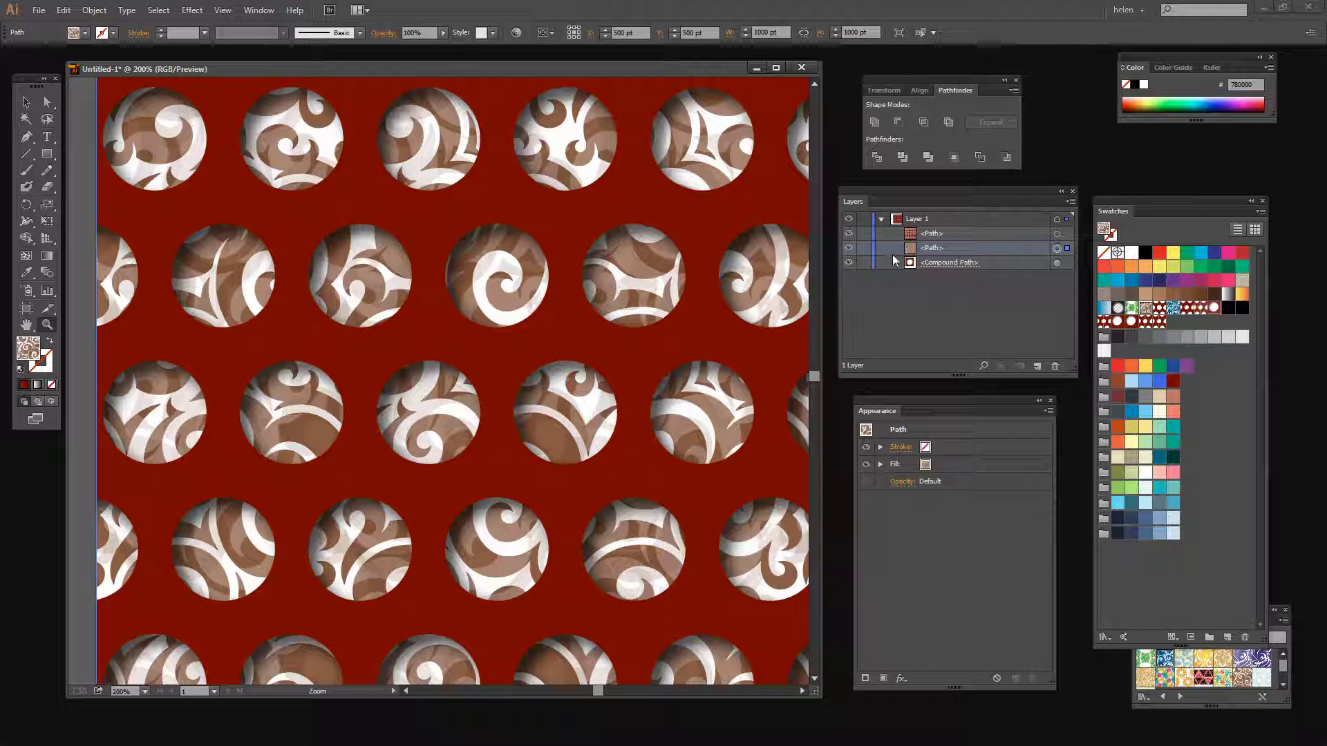
- Toggle the brown Pompadour pattern's visibility to compare, leaving it hidden
click(847, 247)
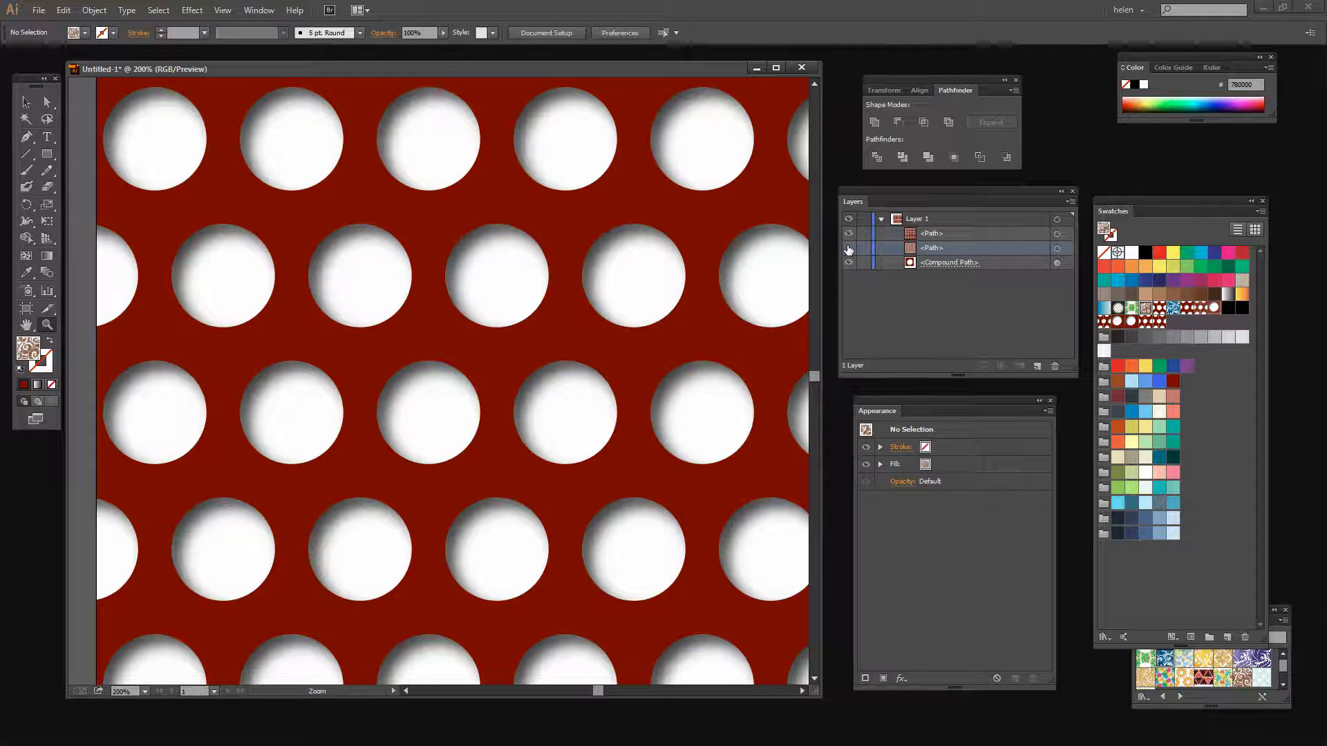
click(849, 248)
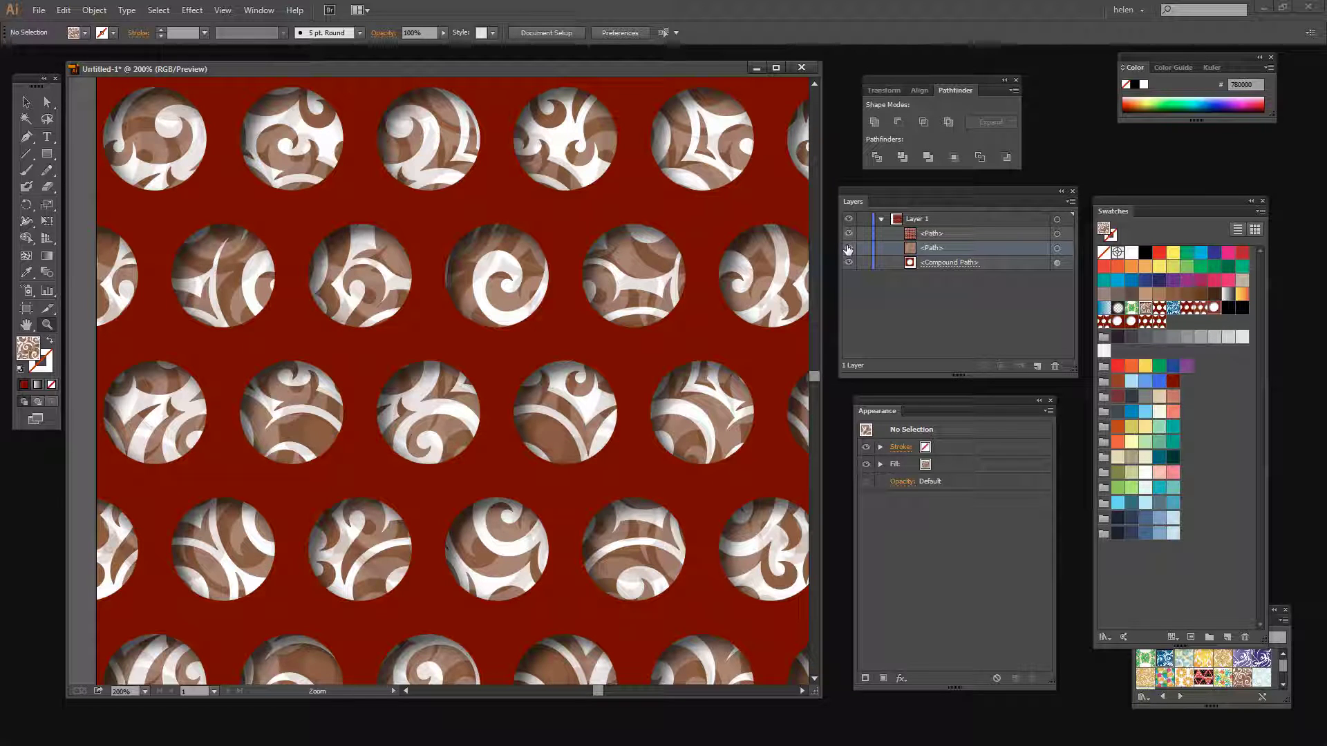
click(847, 248)
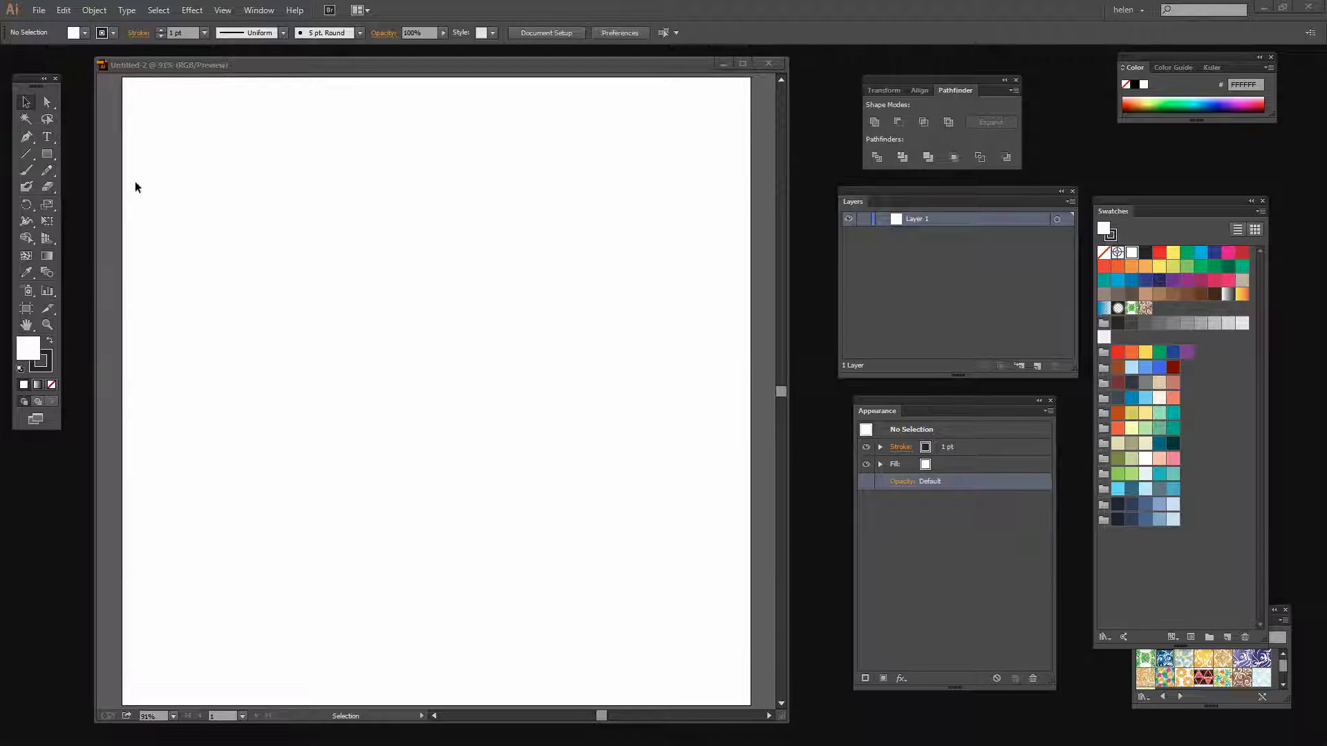
- Set up the Rectangle tool with a dark red 780000 fill, stroke None, Fill in front
click(47, 154)
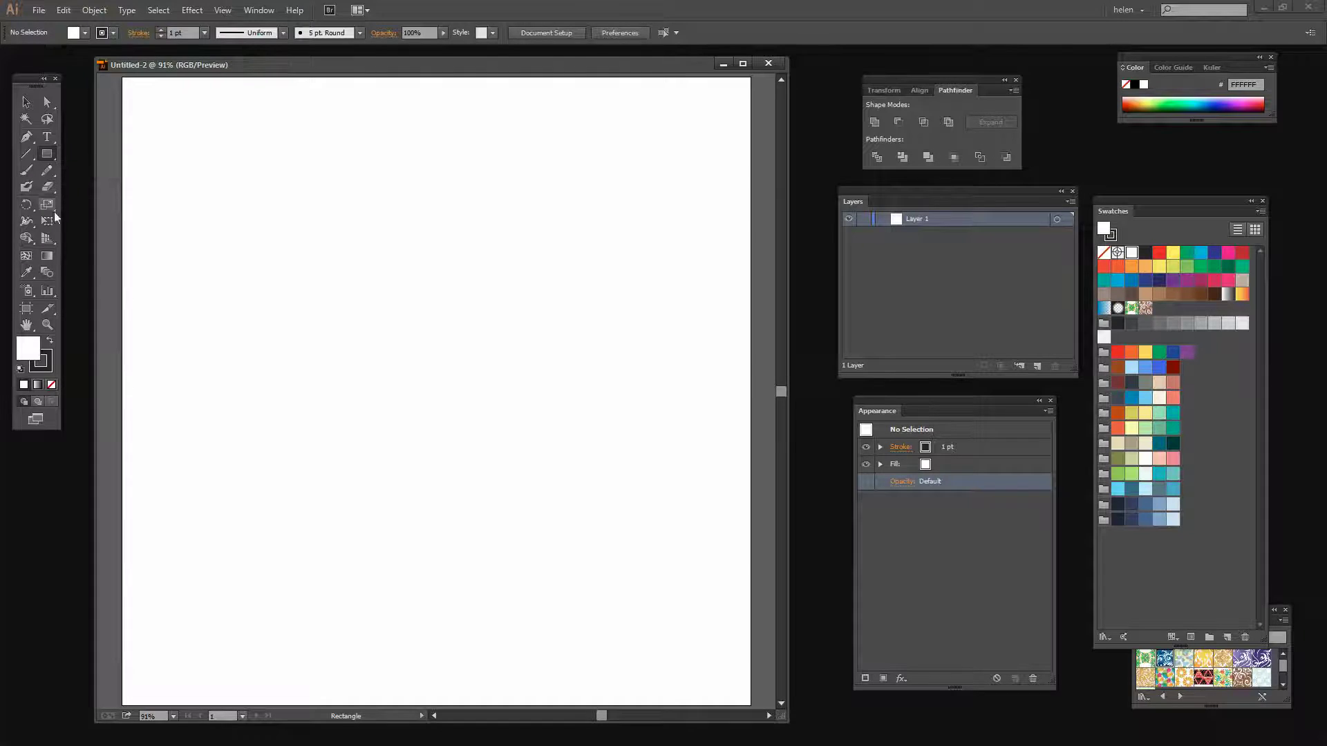
click(1172, 367)
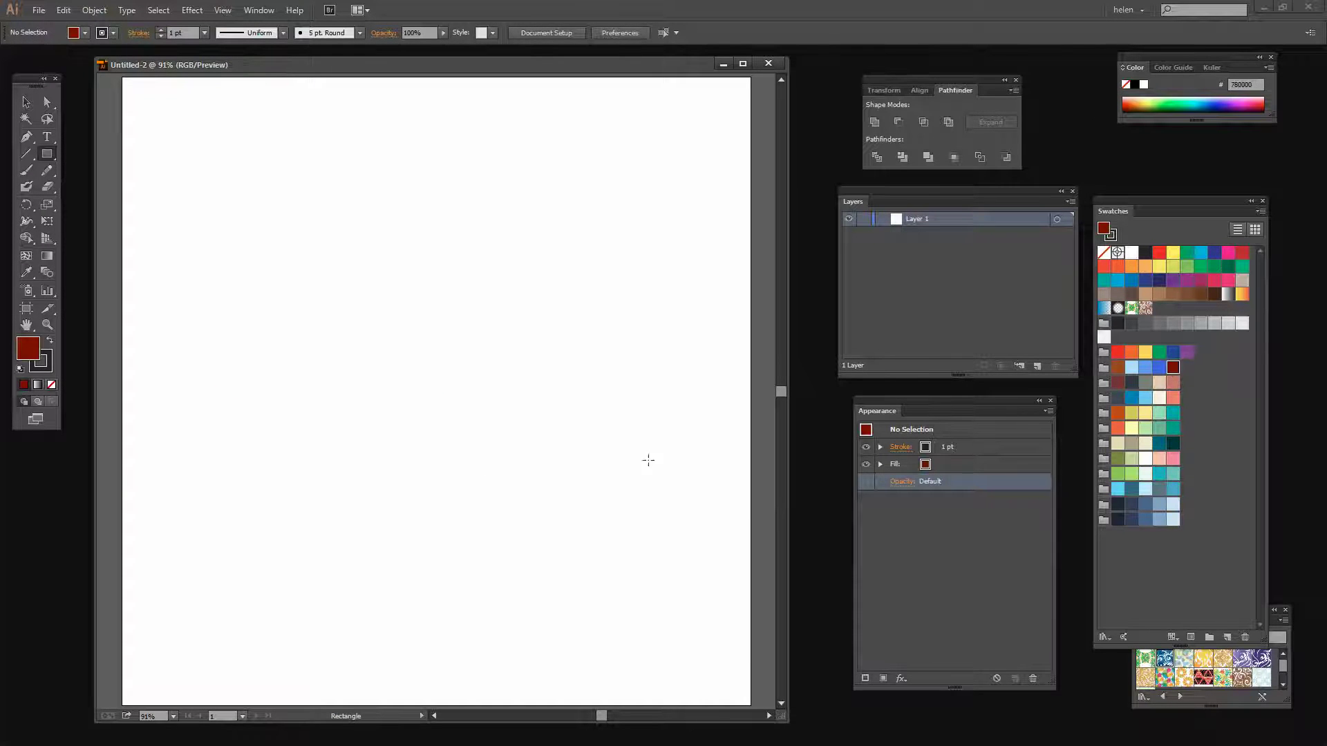
click(41, 371)
click(51, 385)
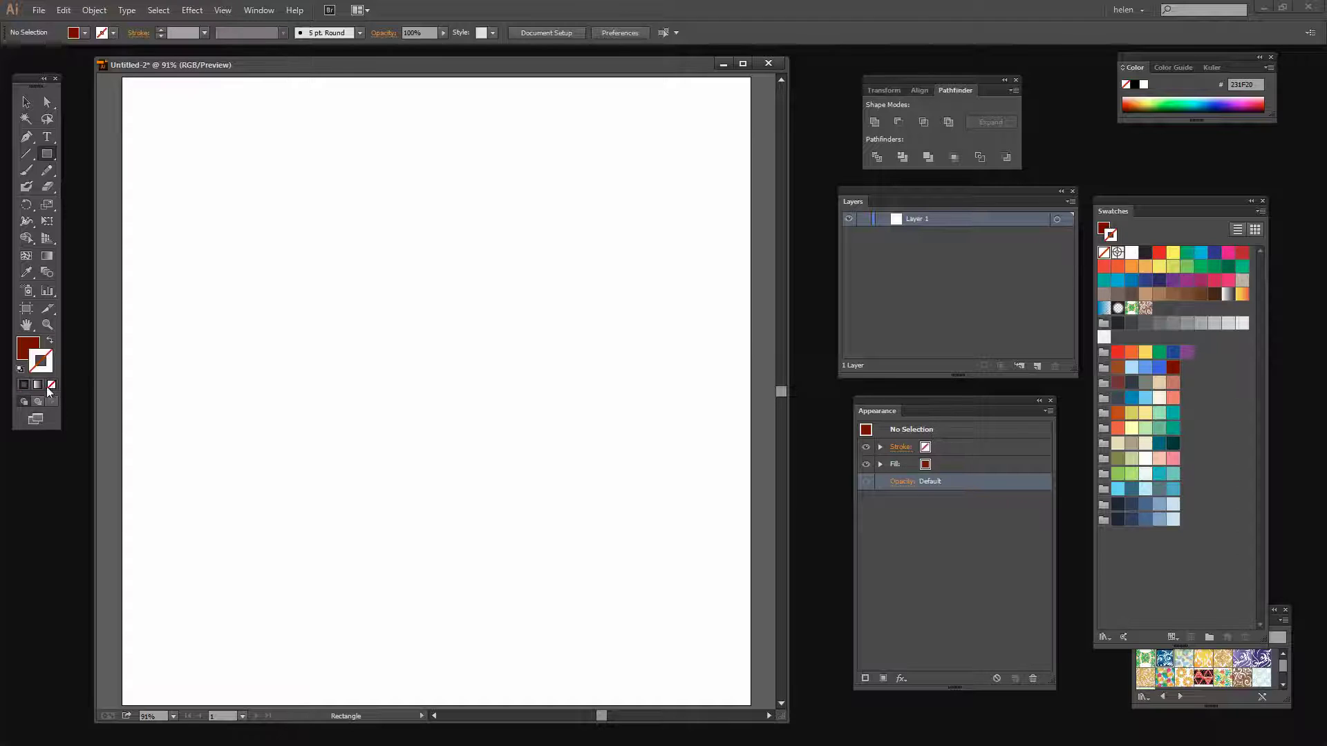
click(35, 349)
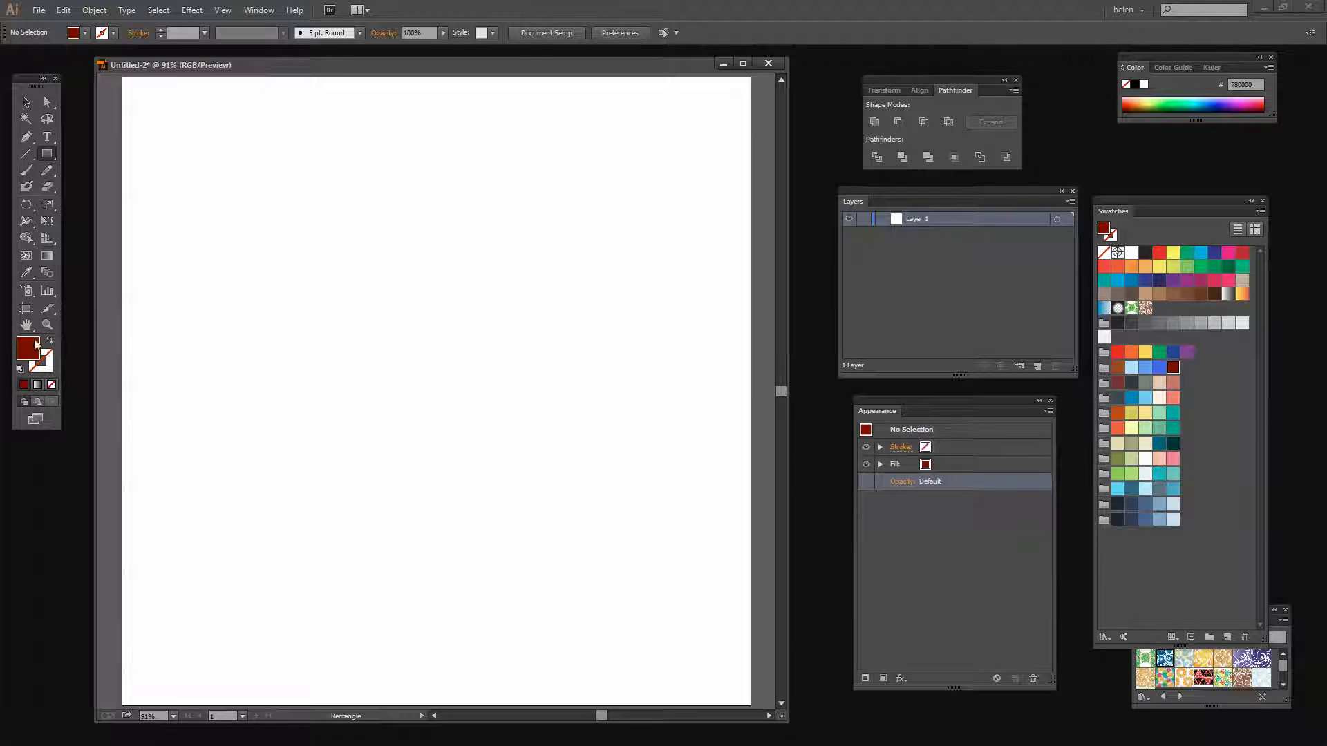
- Create a 100 pt × 100 pt dark red square by clicking the artboard with the Rectangle tool
click(360, 251)
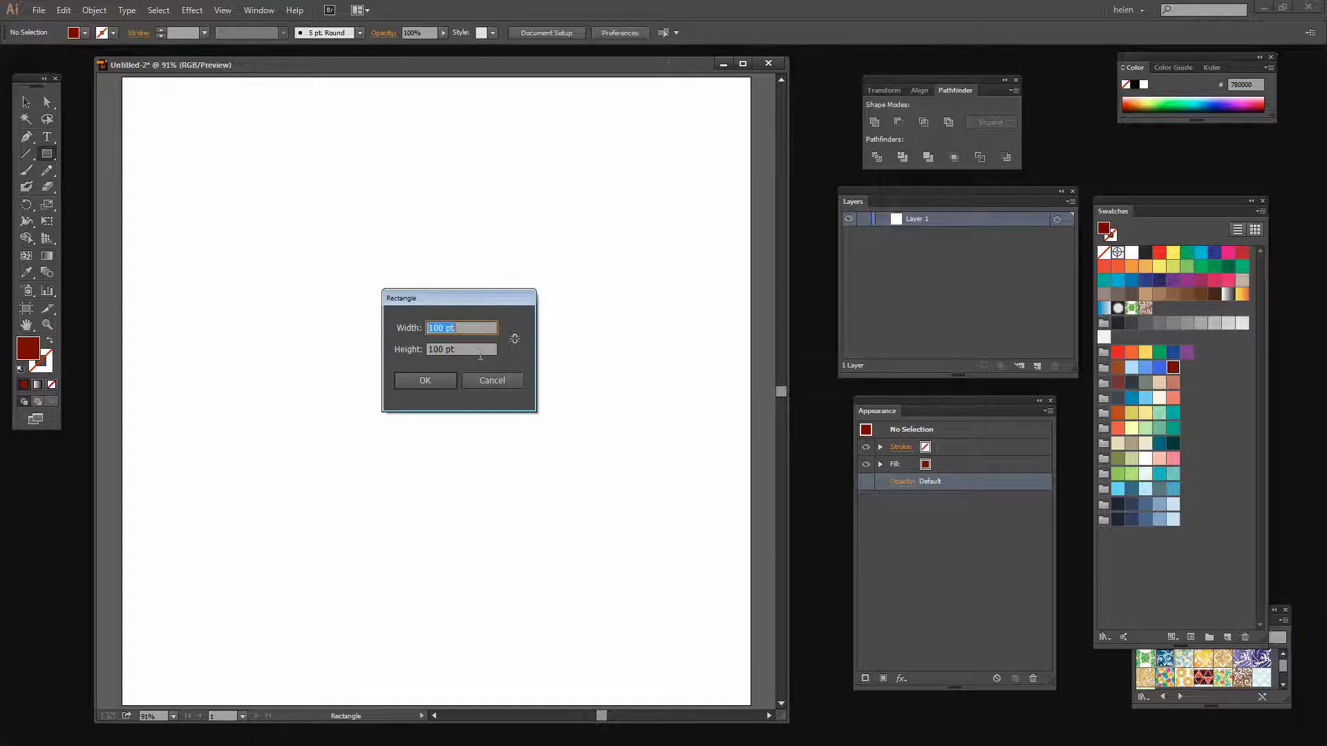
click(425, 381)
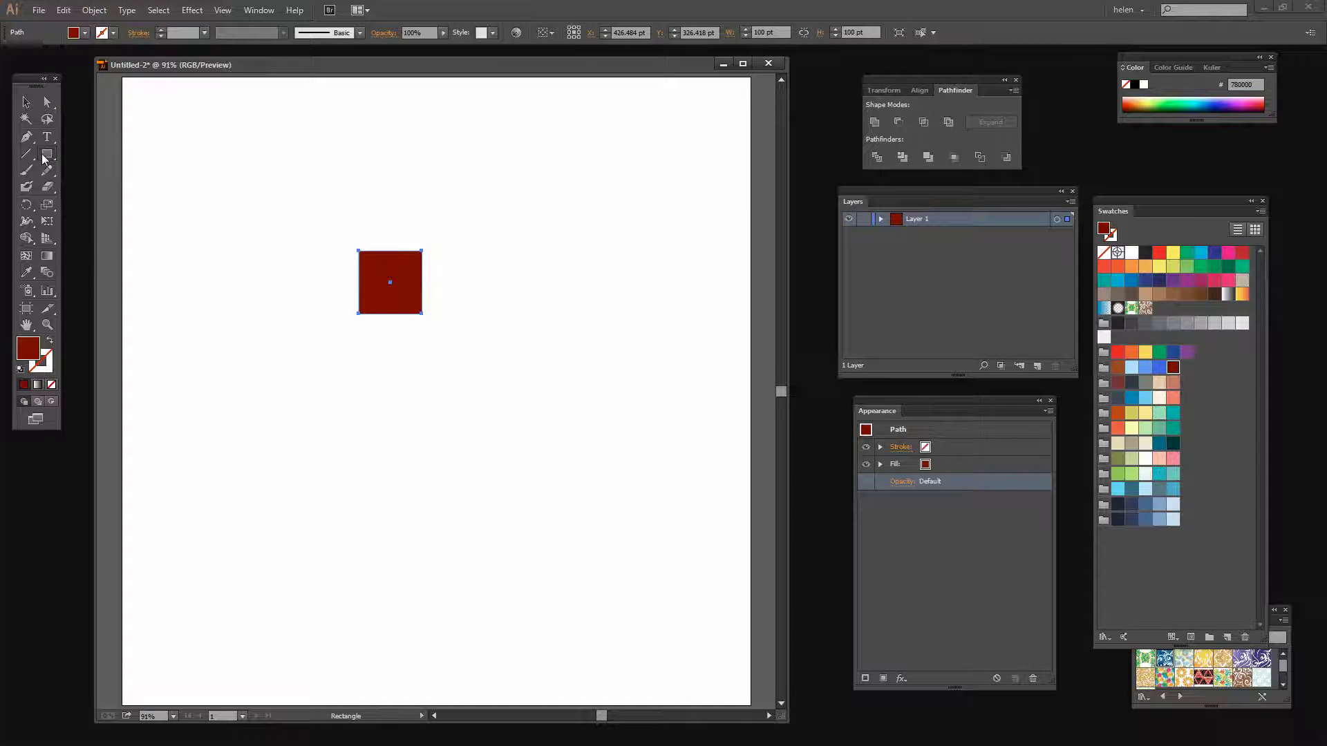
- Create a 75 pt × 75 pt circle filled with orange-red FF6138 using the Ellipse tool
drag(43, 158, 94, 185)
key(v)
click(383, 512)
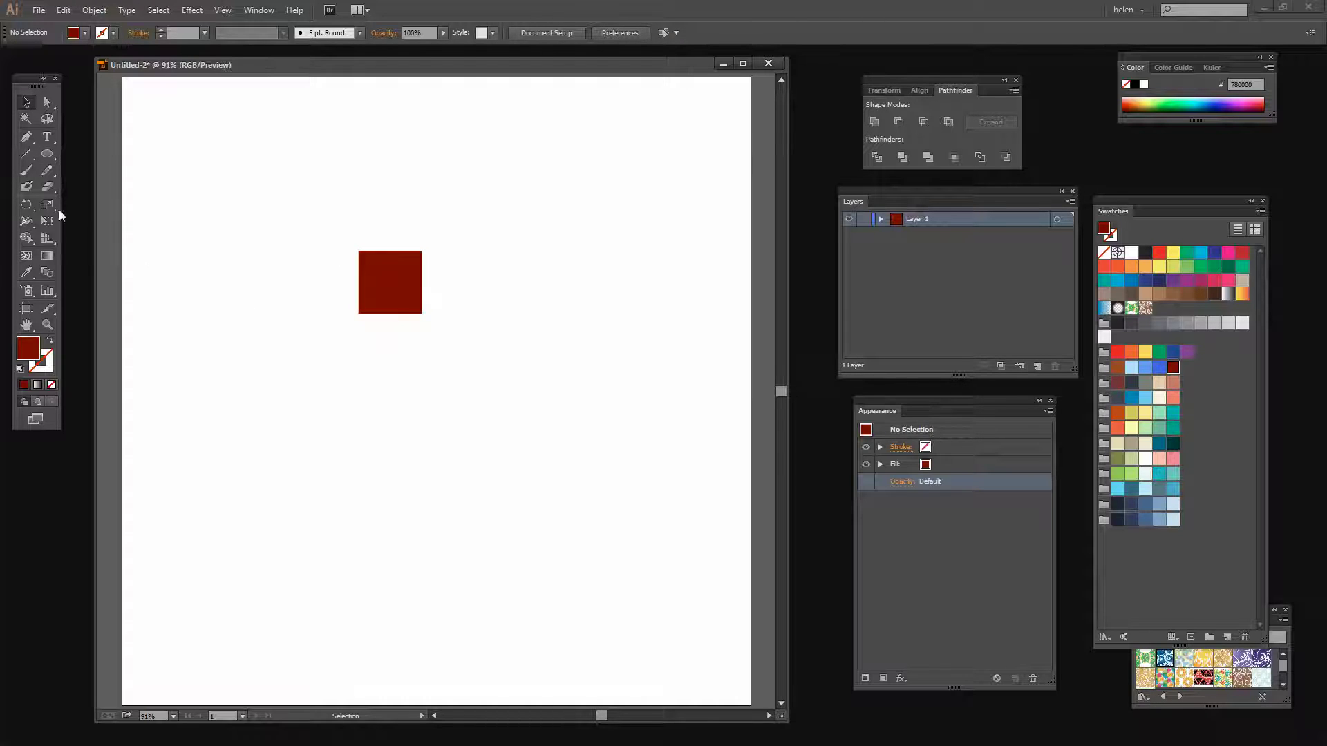
click(47, 155)
click(1120, 433)
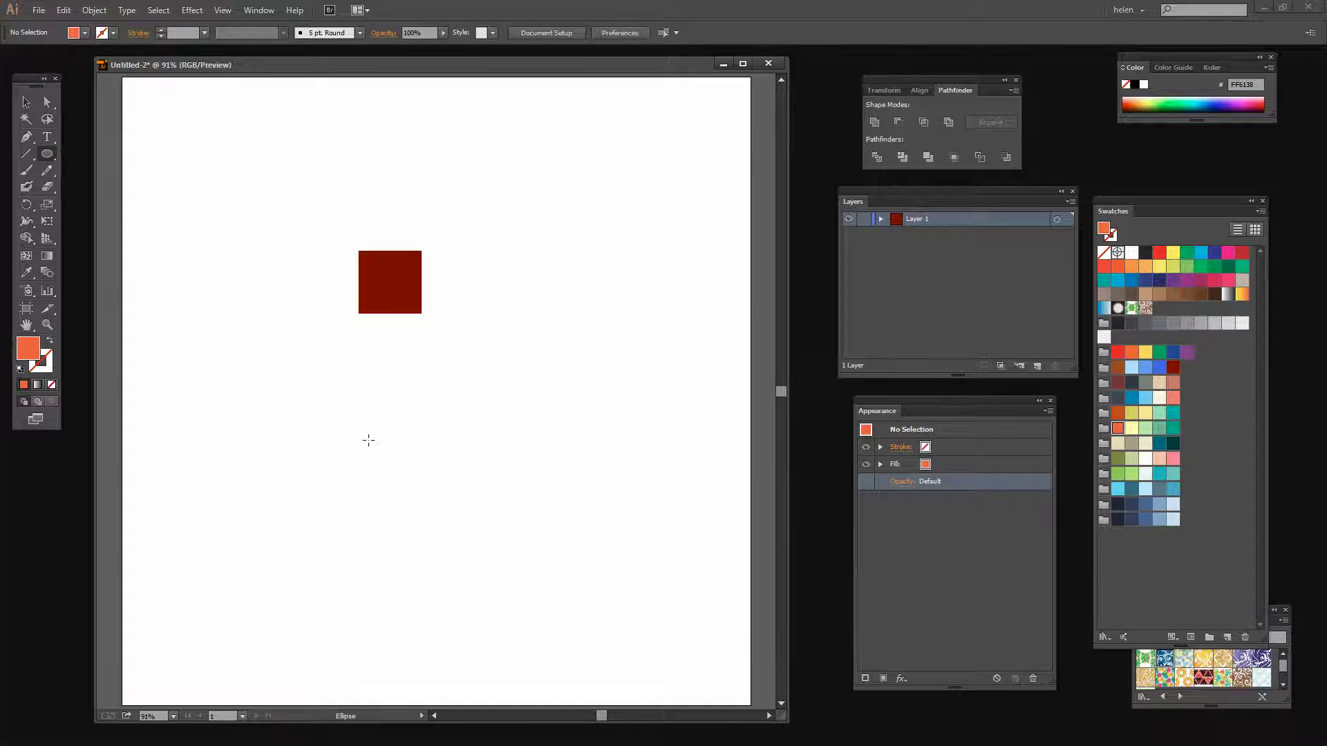
click(369, 440)
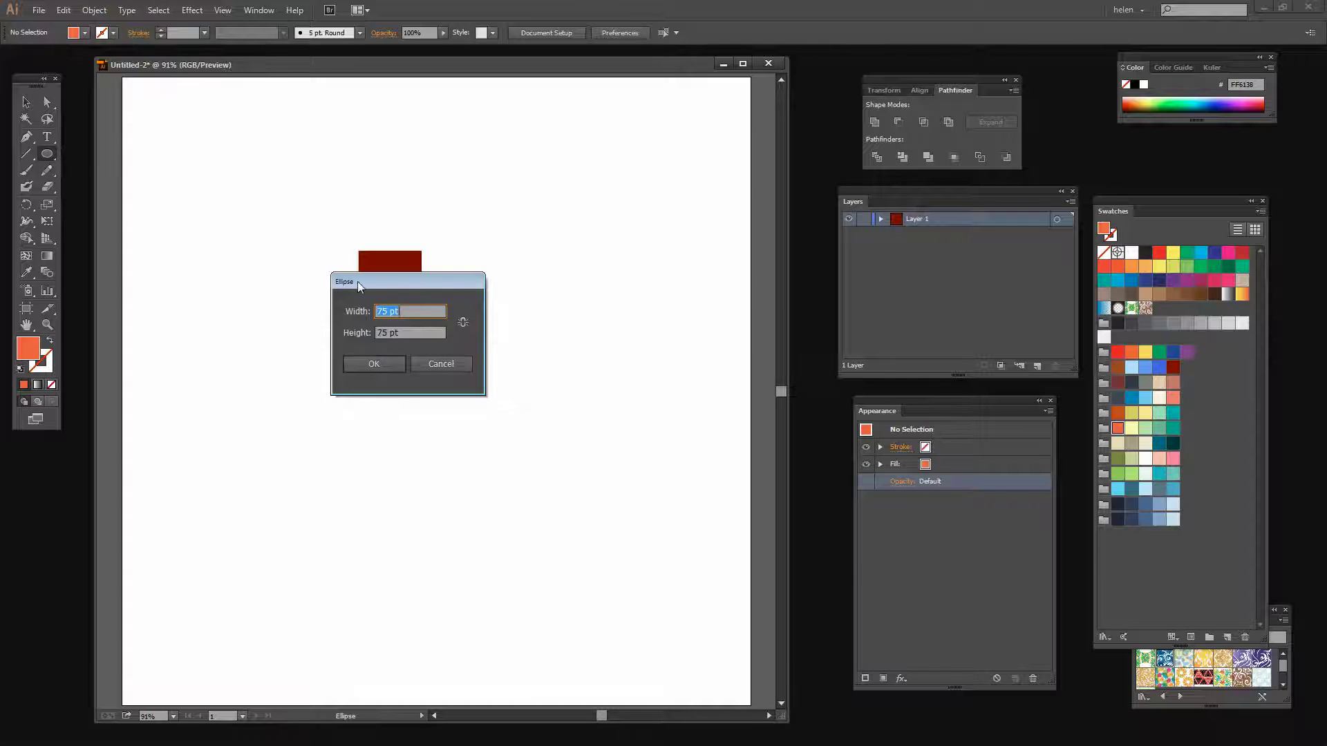
drag(358, 281, 313, 359)
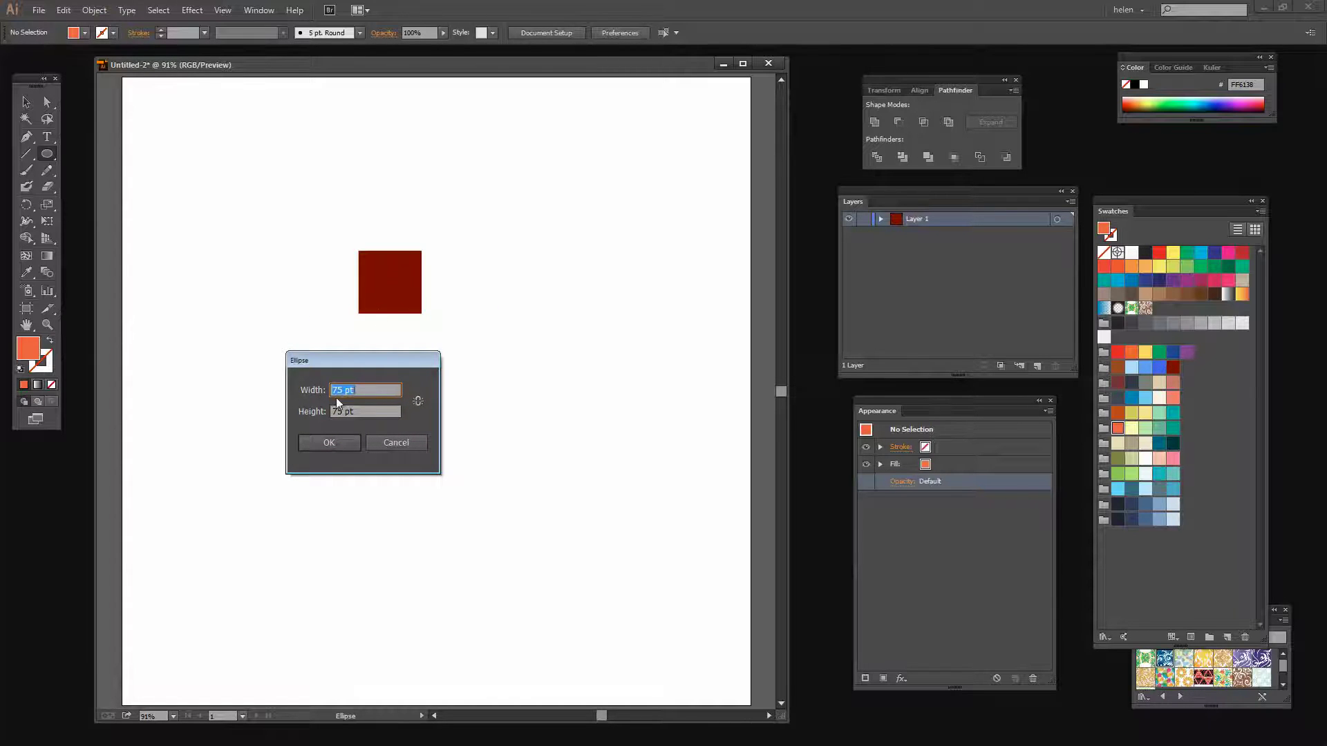
click(328, 443)
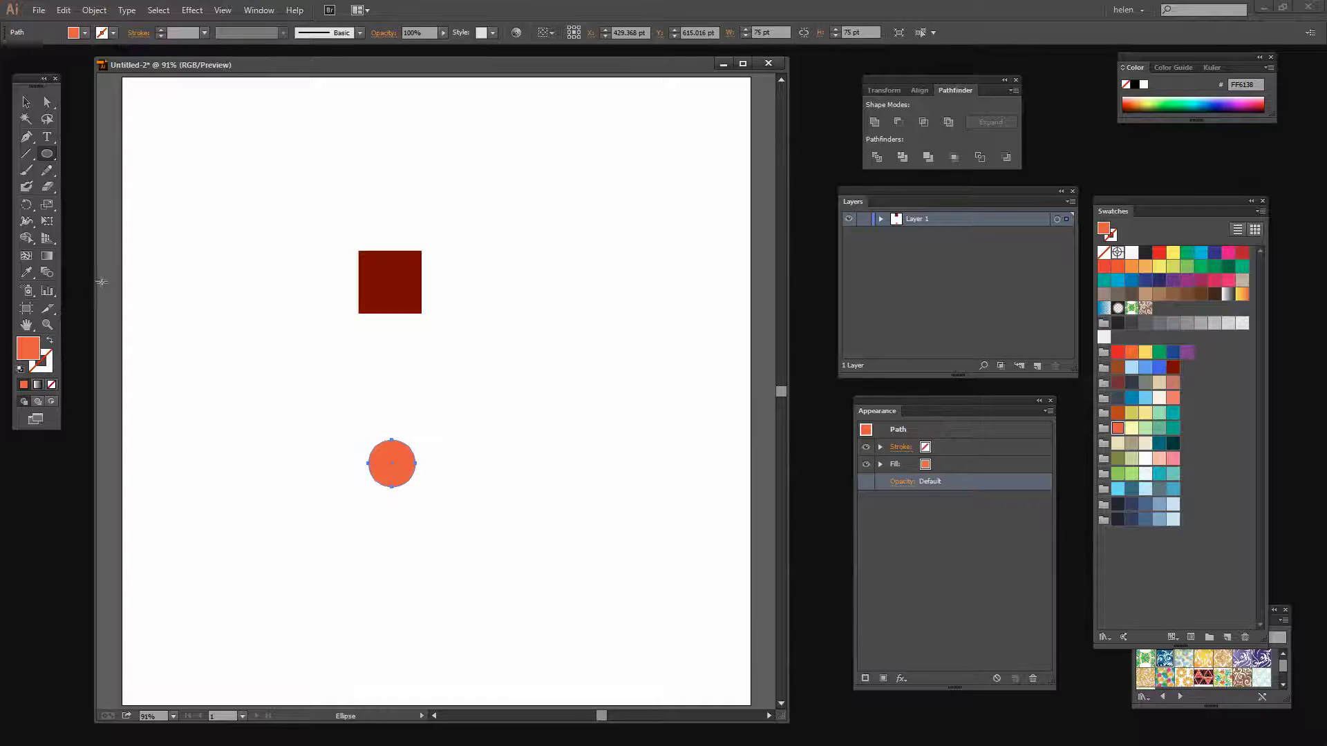
- Drag the orange circle onto the dark red square
click(25, 102)
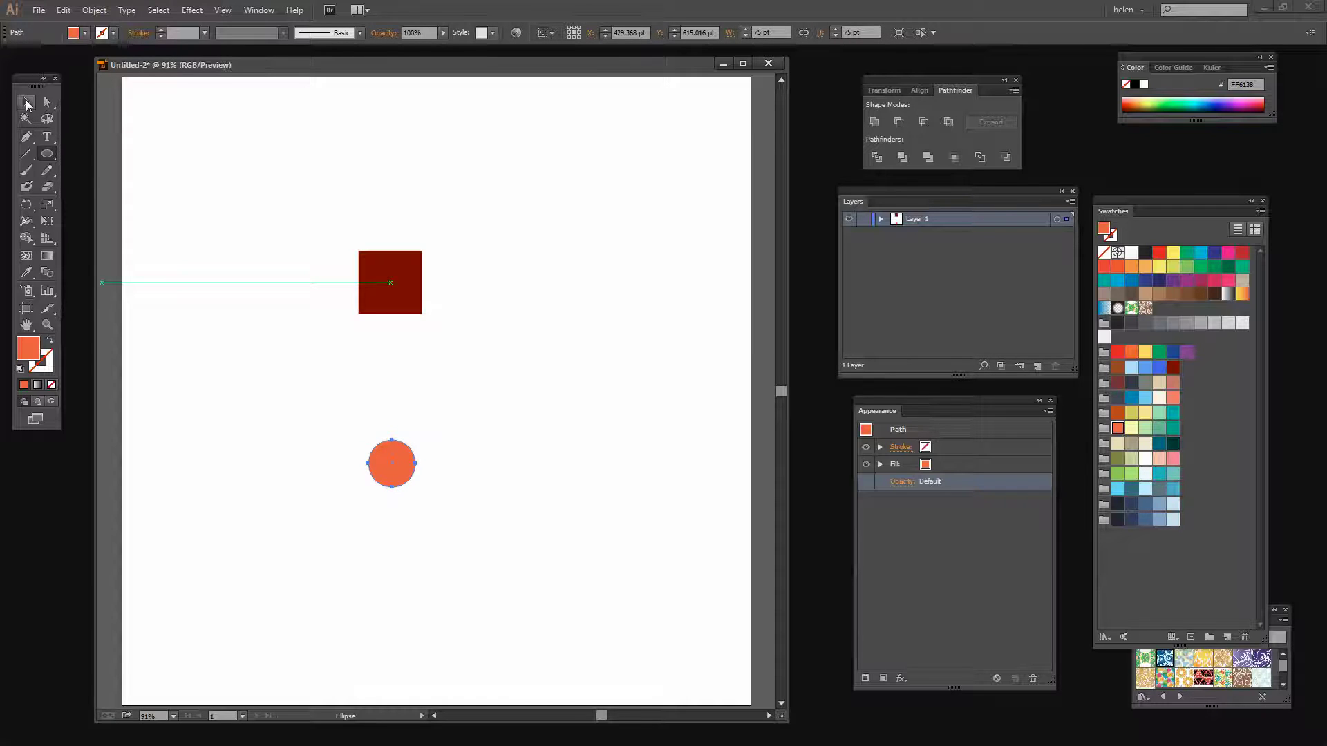
click(433, 544)
drag(386, 481, 384, 300)
- Marquee-select square and circle, apply Horizontal and Vertical Align Center, then deselect
click(453, 367)
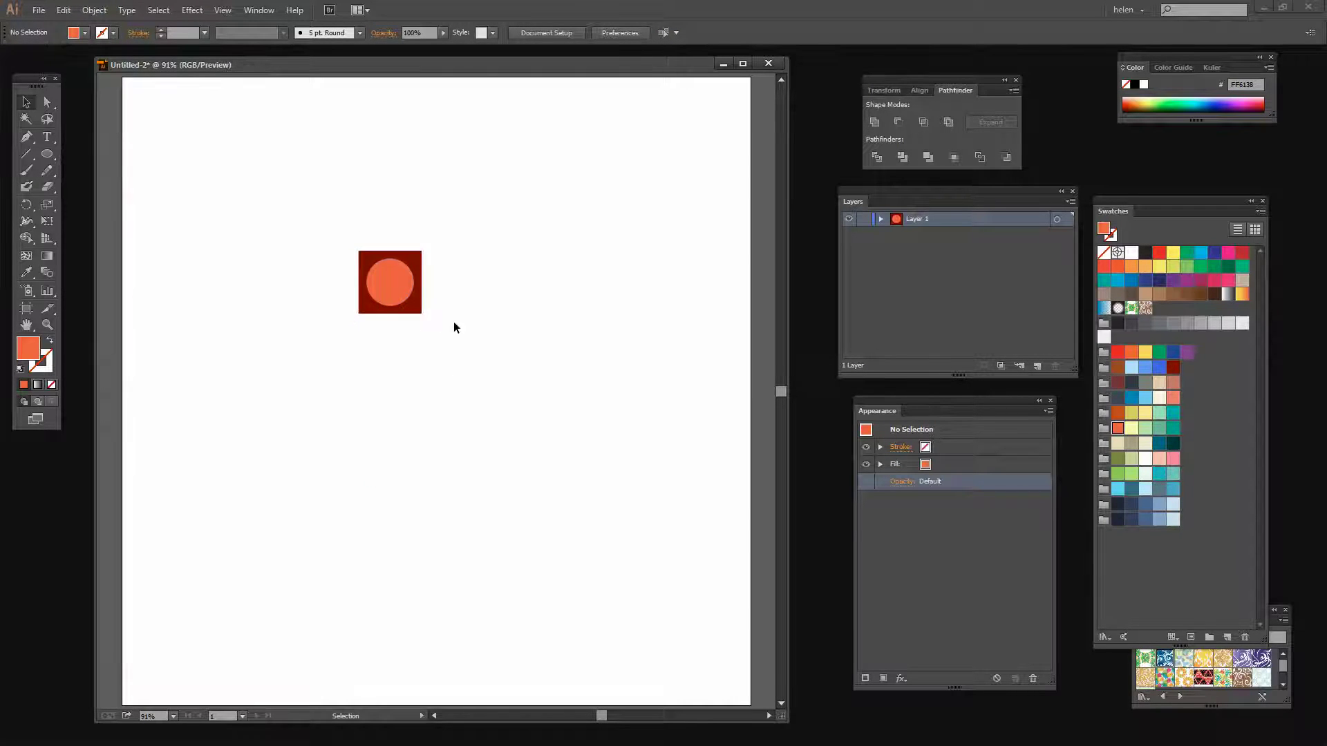
drag(456, 362, 315, 196)
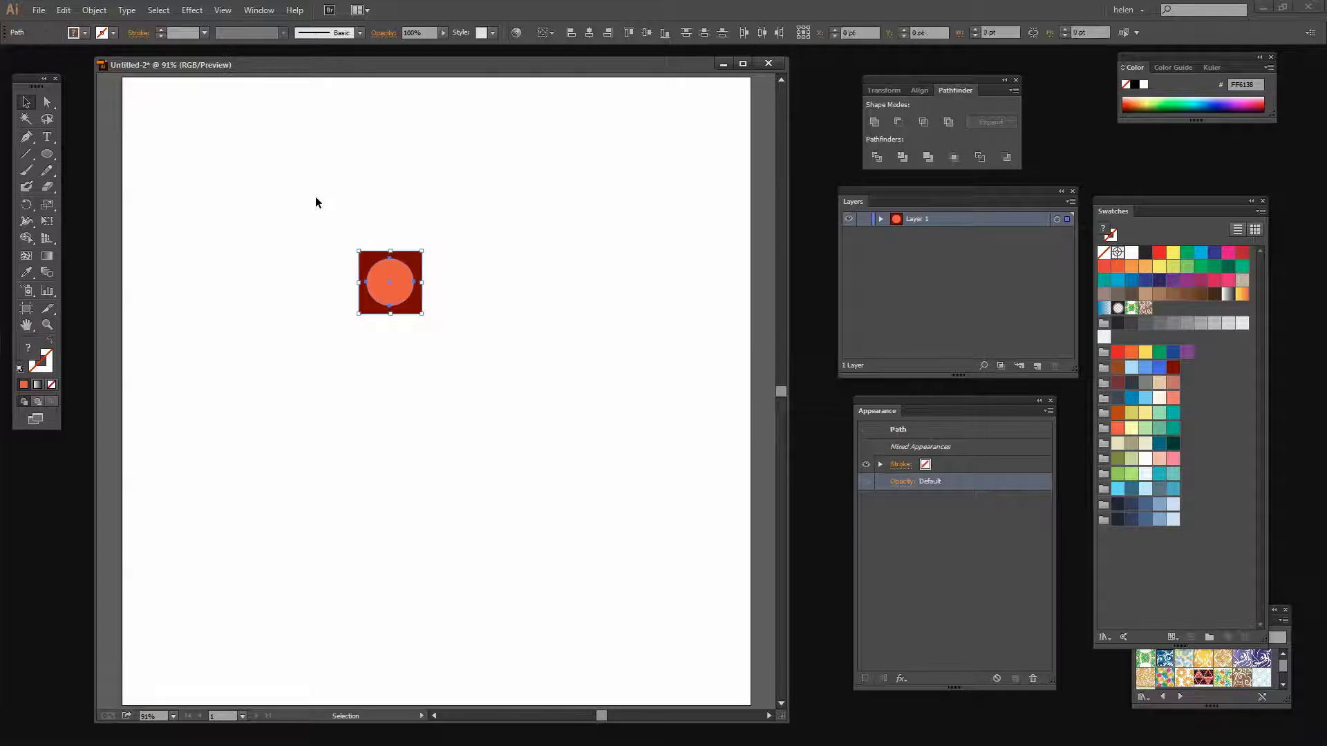
click(589, 34)
click(647, 35)
click(529, 311)
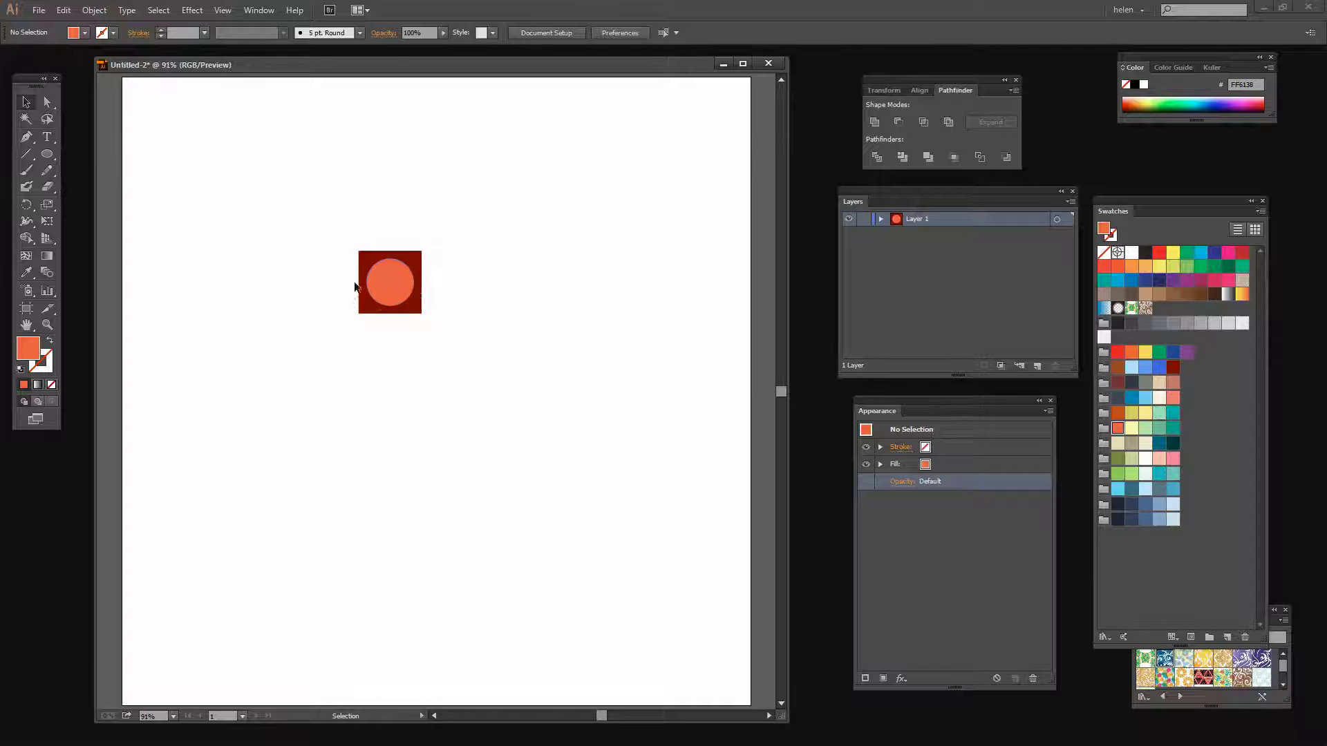
- Show the Pathfinder panel and apply Minus Front to the selected square and circle
drag(414, 306, 326, 226)
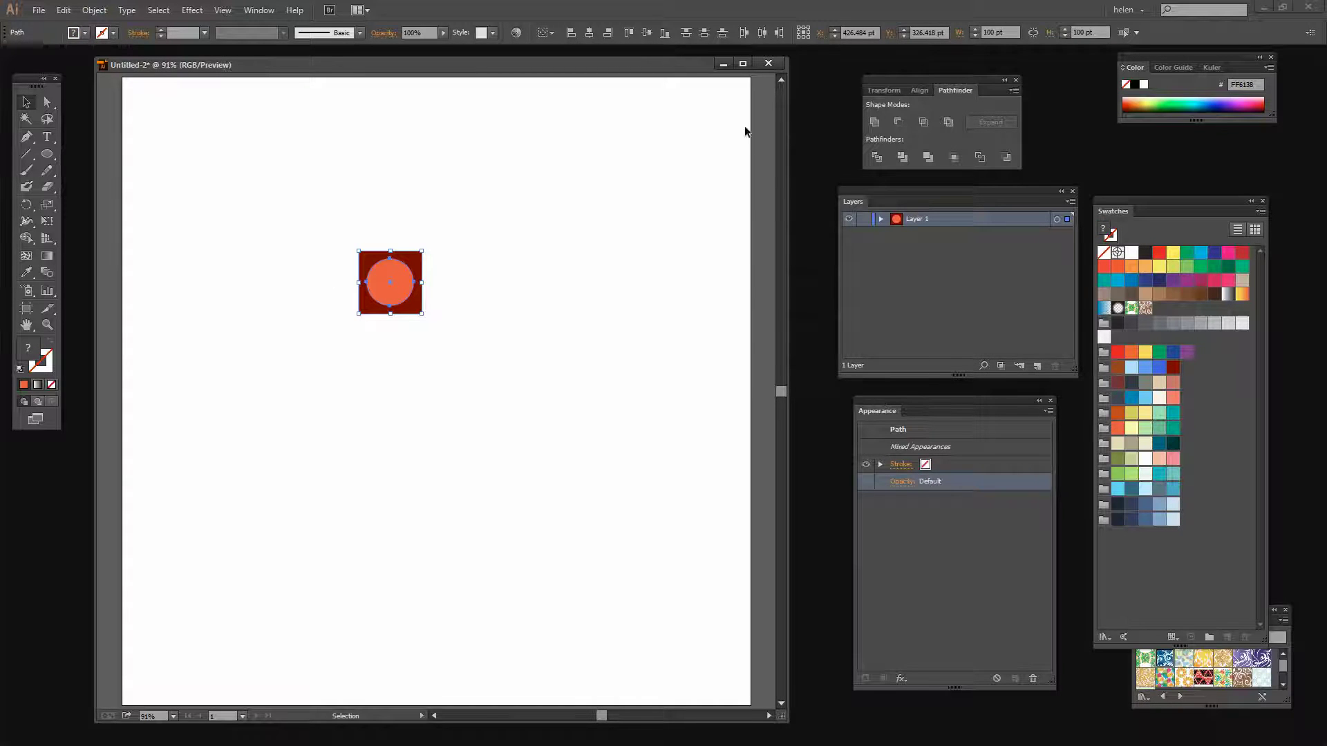
click(260, 11)
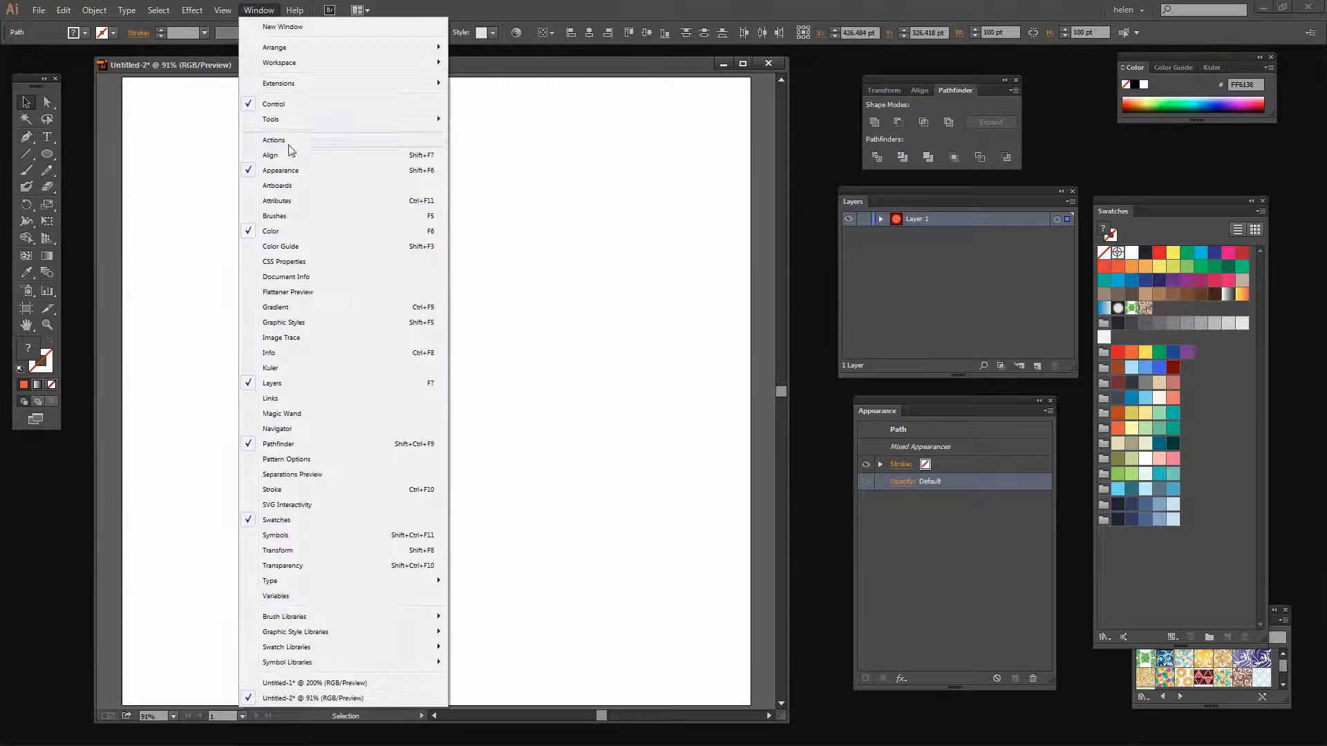
click(287, 446)
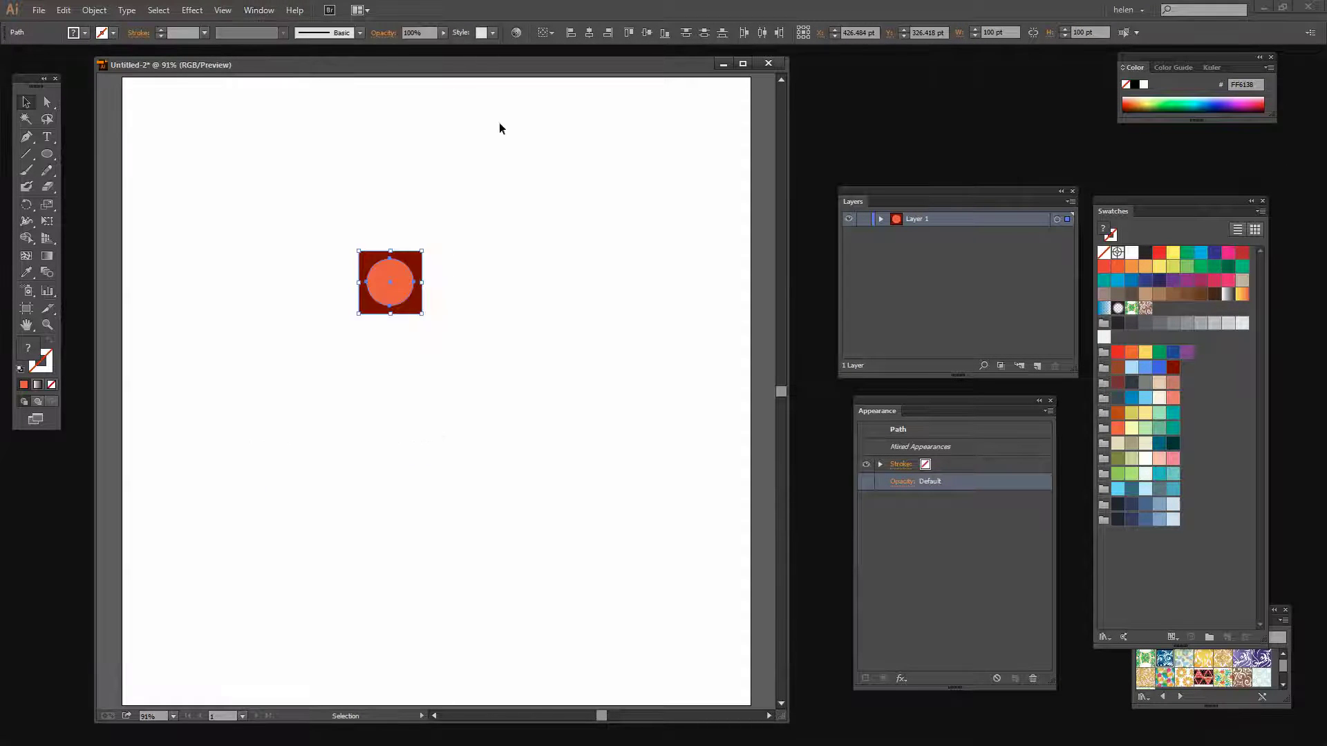
click(253, 11)
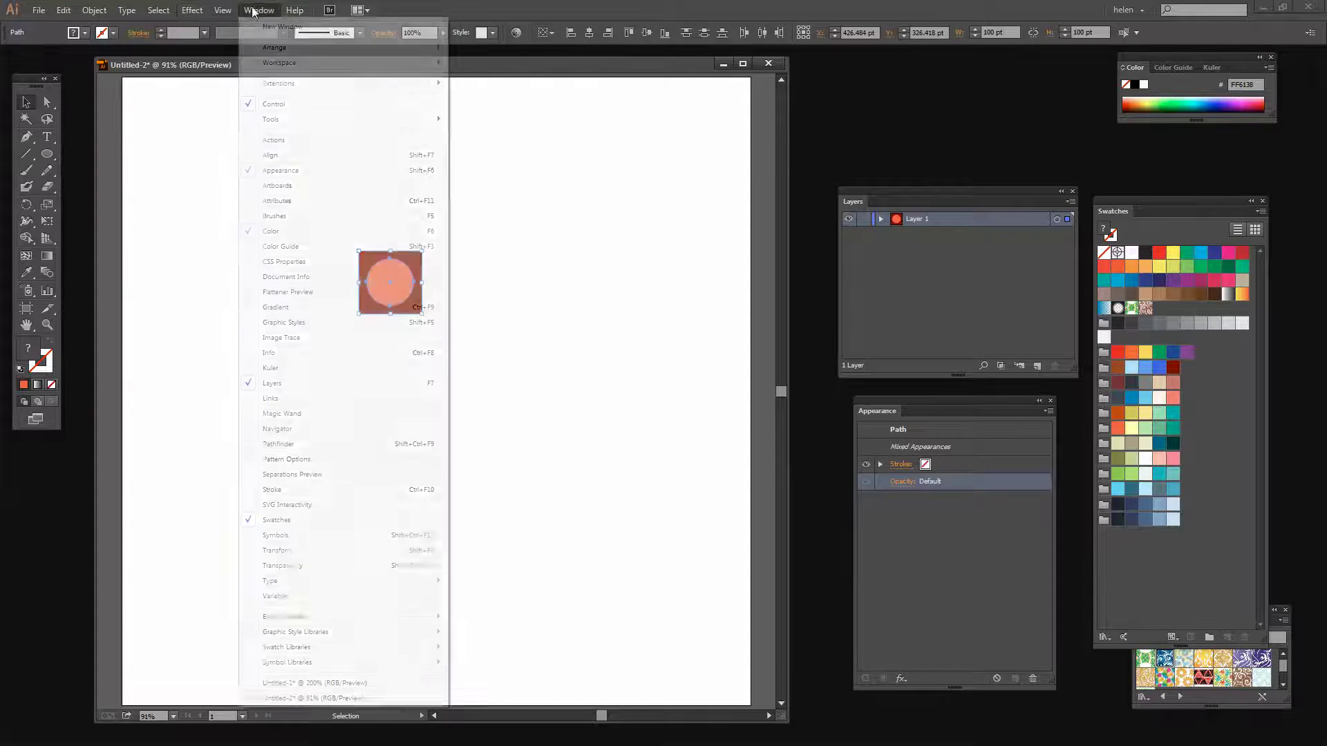
click(286, 444)
drag(918, 83, 854, 69)
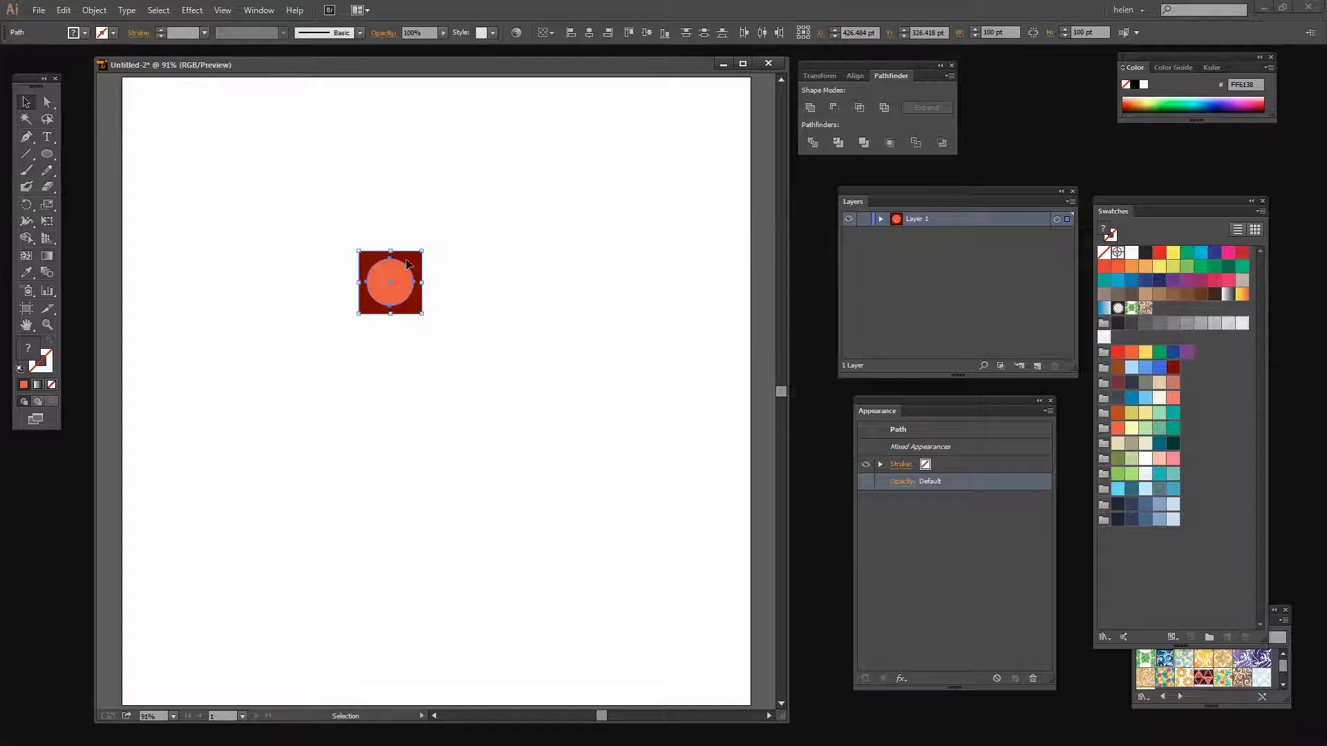
click(834, 109)
click(403, 326)
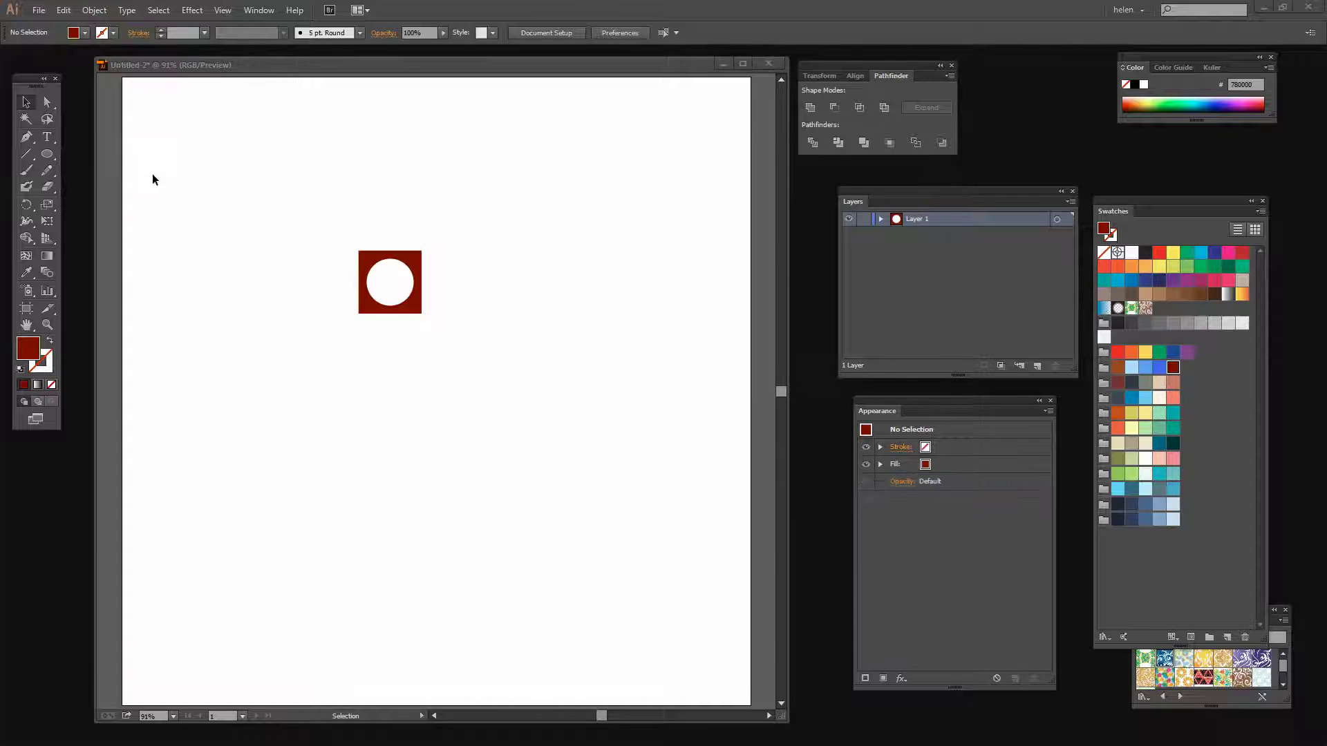
- Zoom in on the red square, expand Layer 1 and target its Compound Path
click(49, 327)
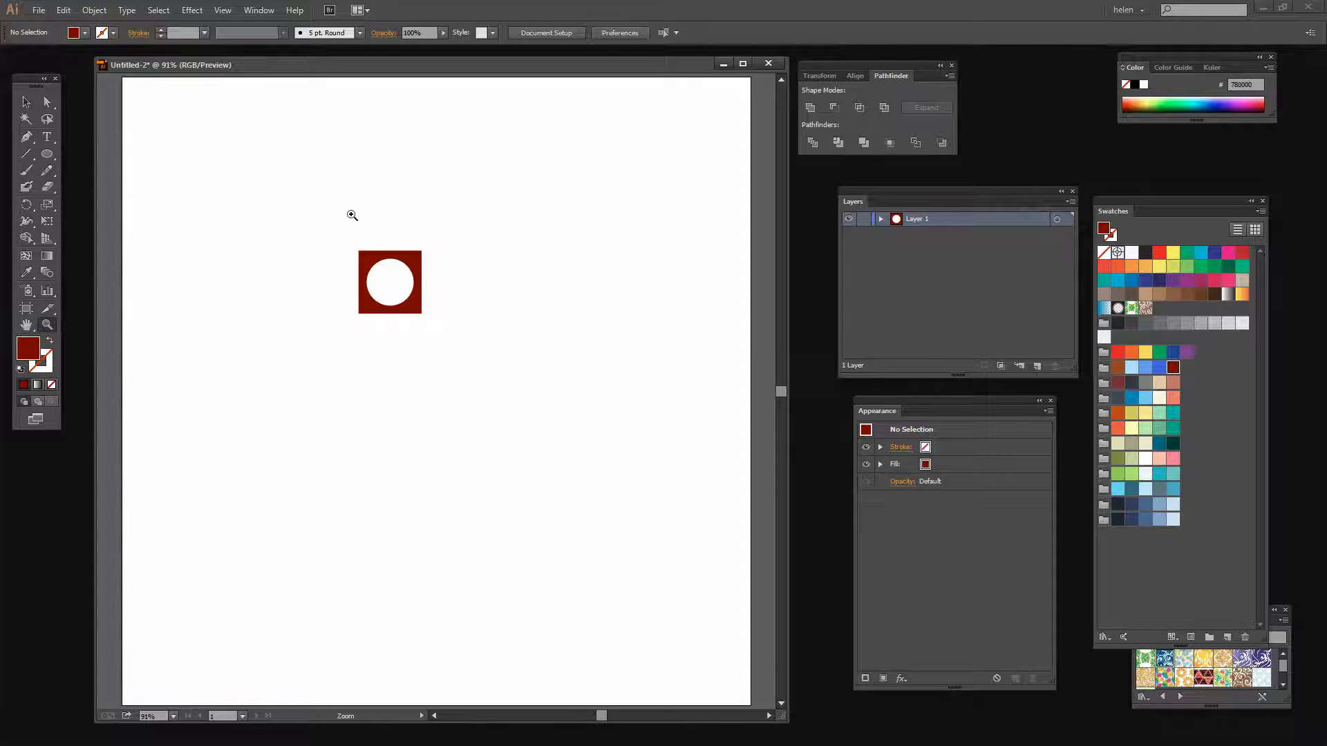
drag(350, 216, 450, 346)
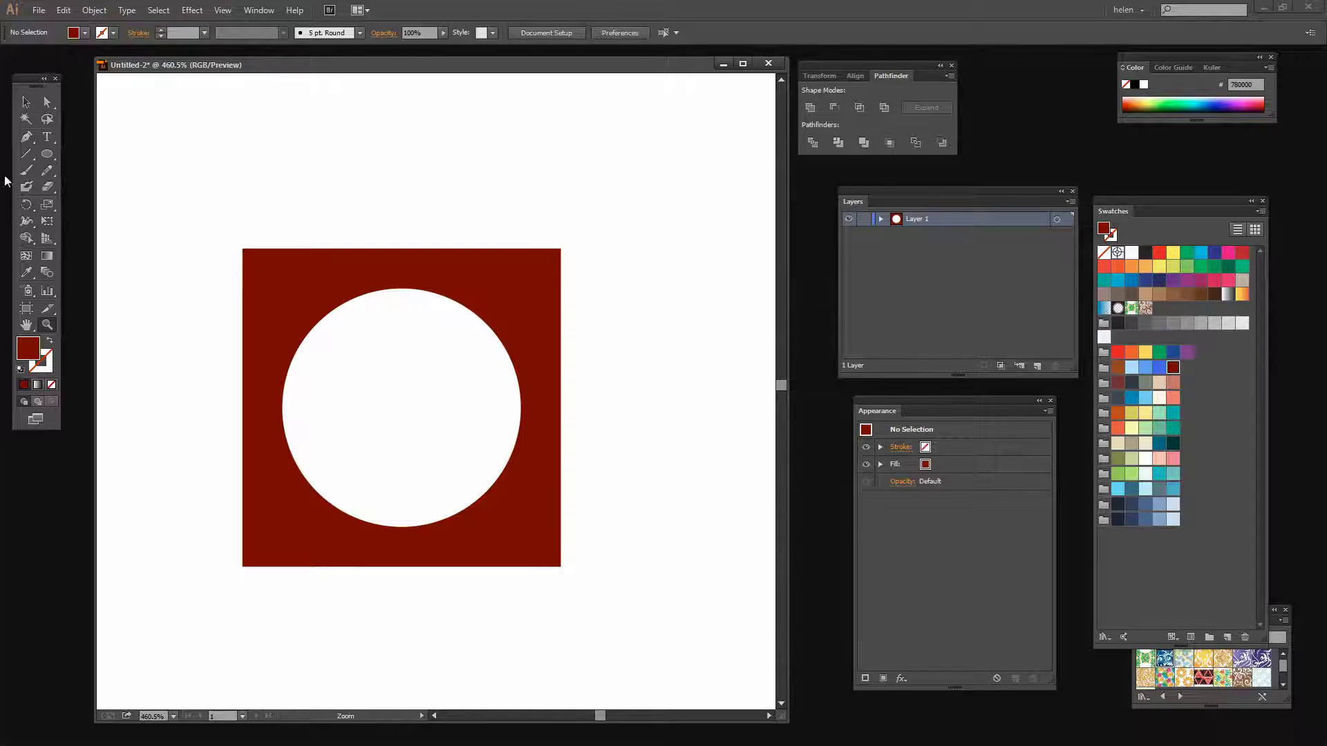
click(26, 102)
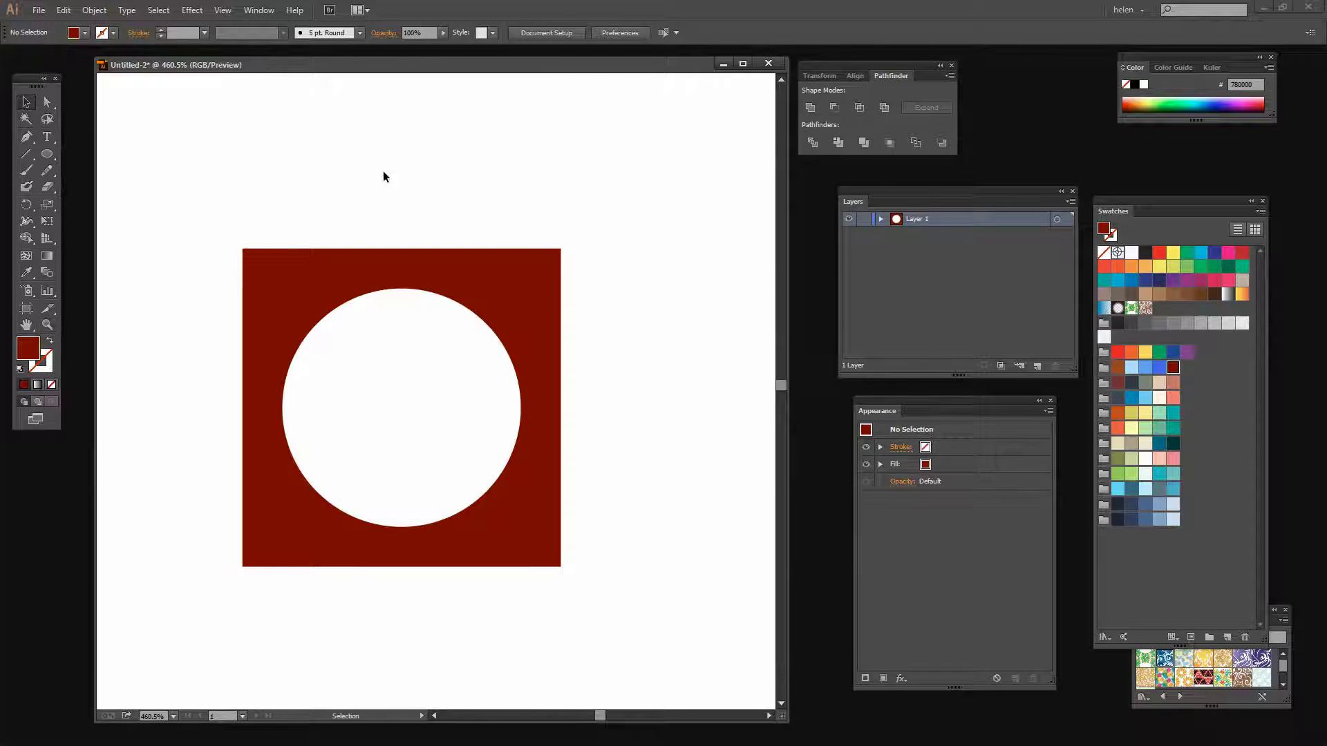
click(881, 219)
click(1056, 233)
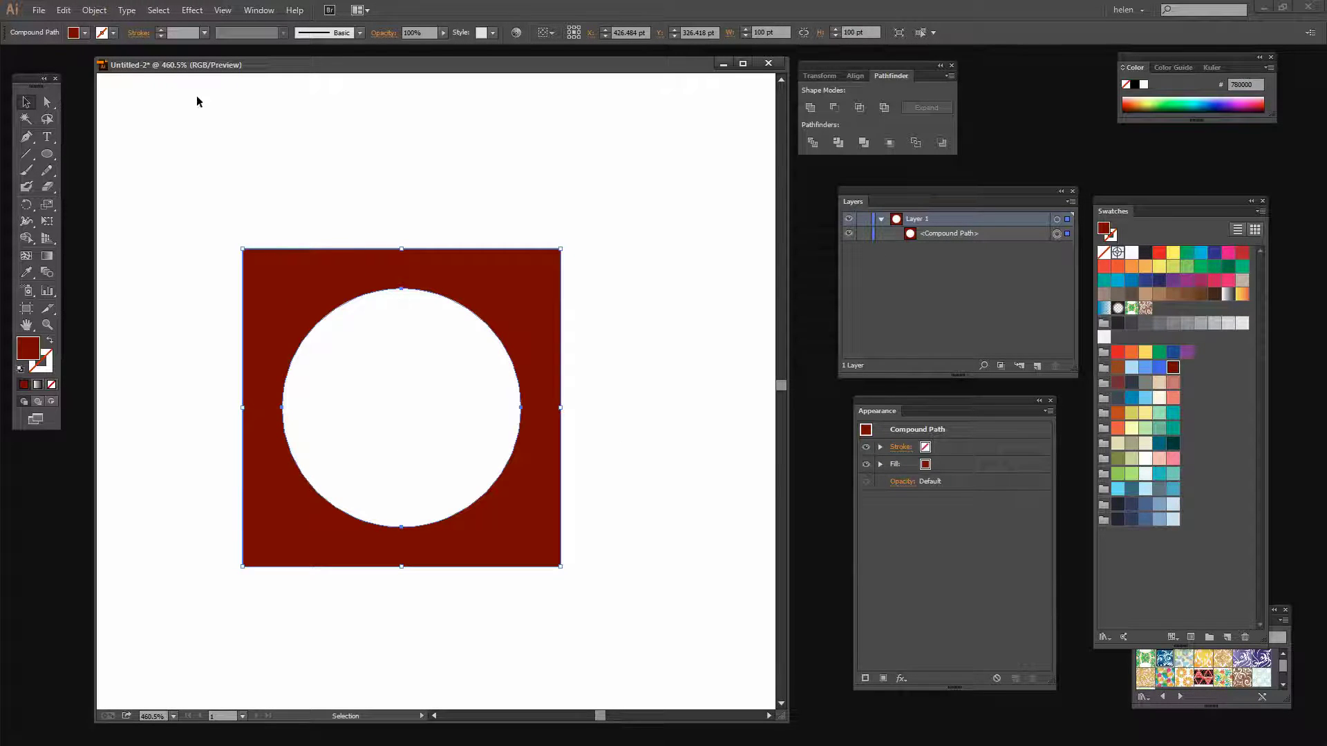
- Apply Drop Shadow: Multiply 75%, 7 pt X and Y offsets, 5 pt blur
click(183, 10)
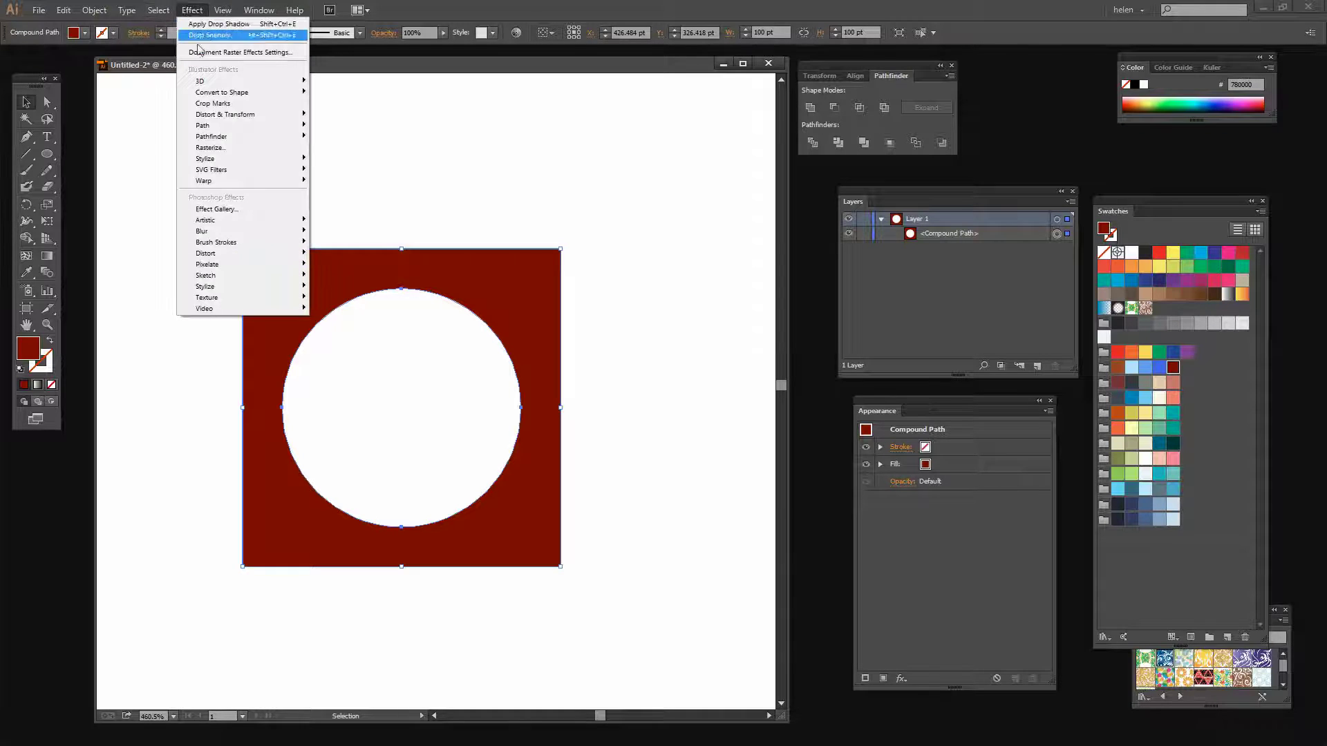
mouse_move(223, 159)
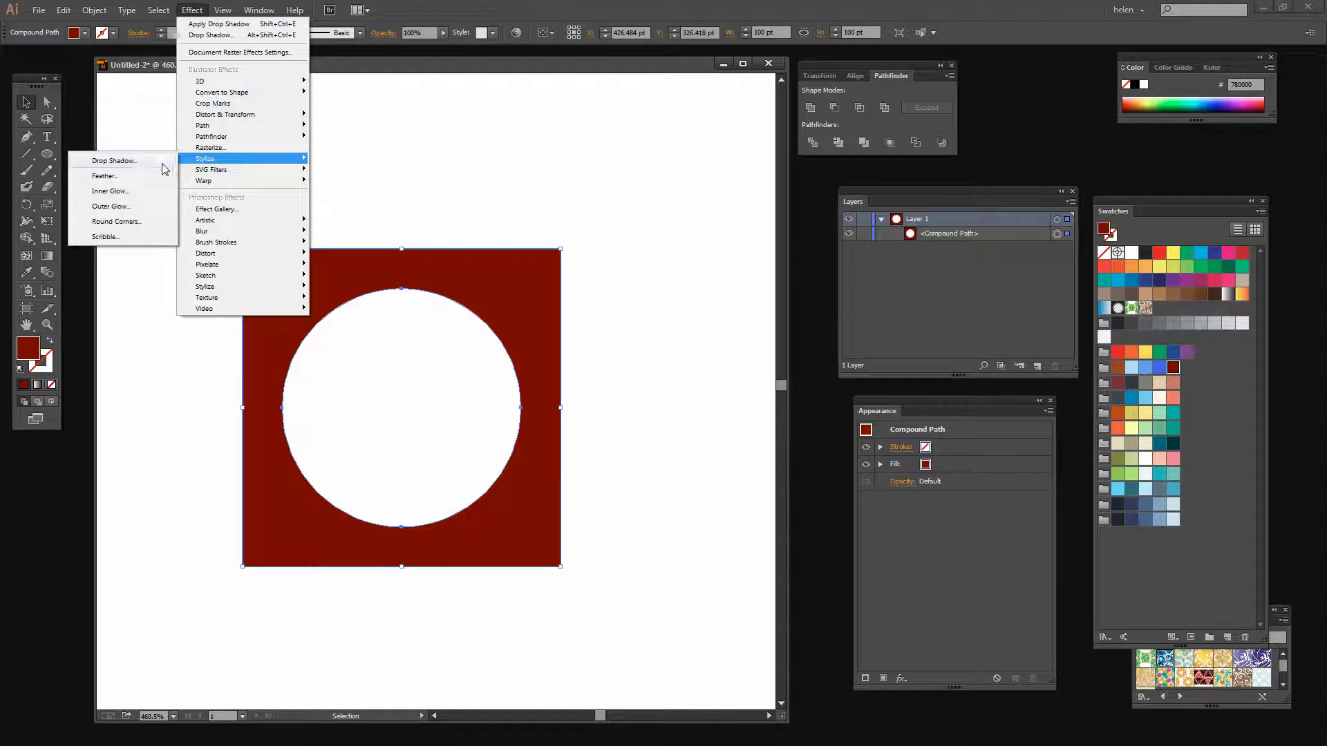
click(115, 161)
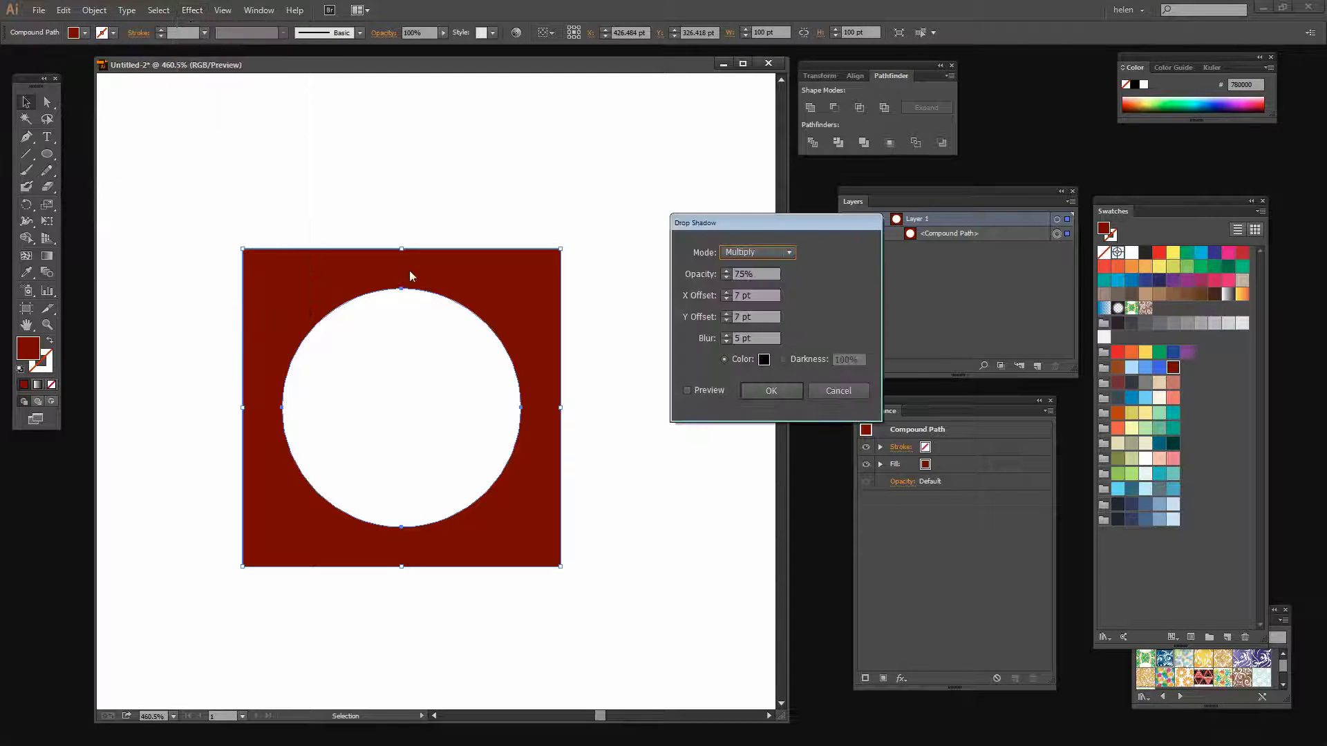
click(686, 391)
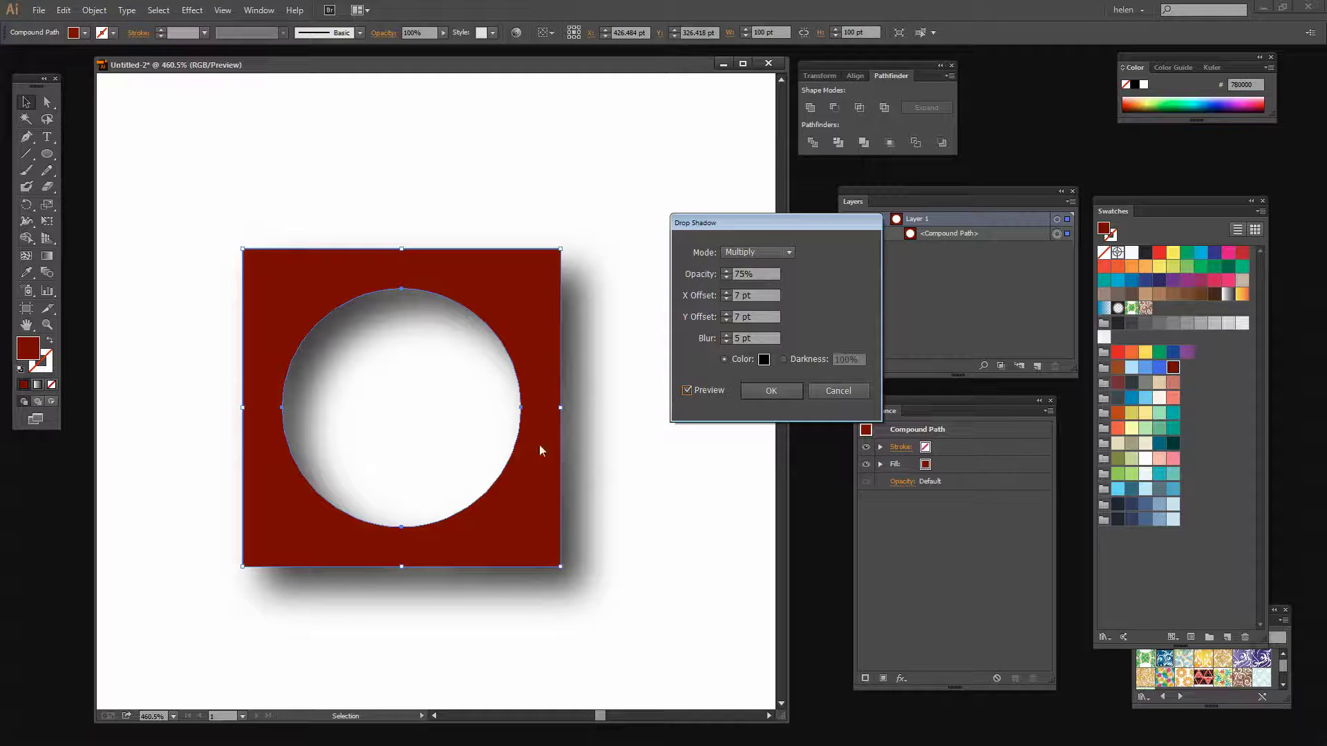
drag(743, 223, 658, 252)
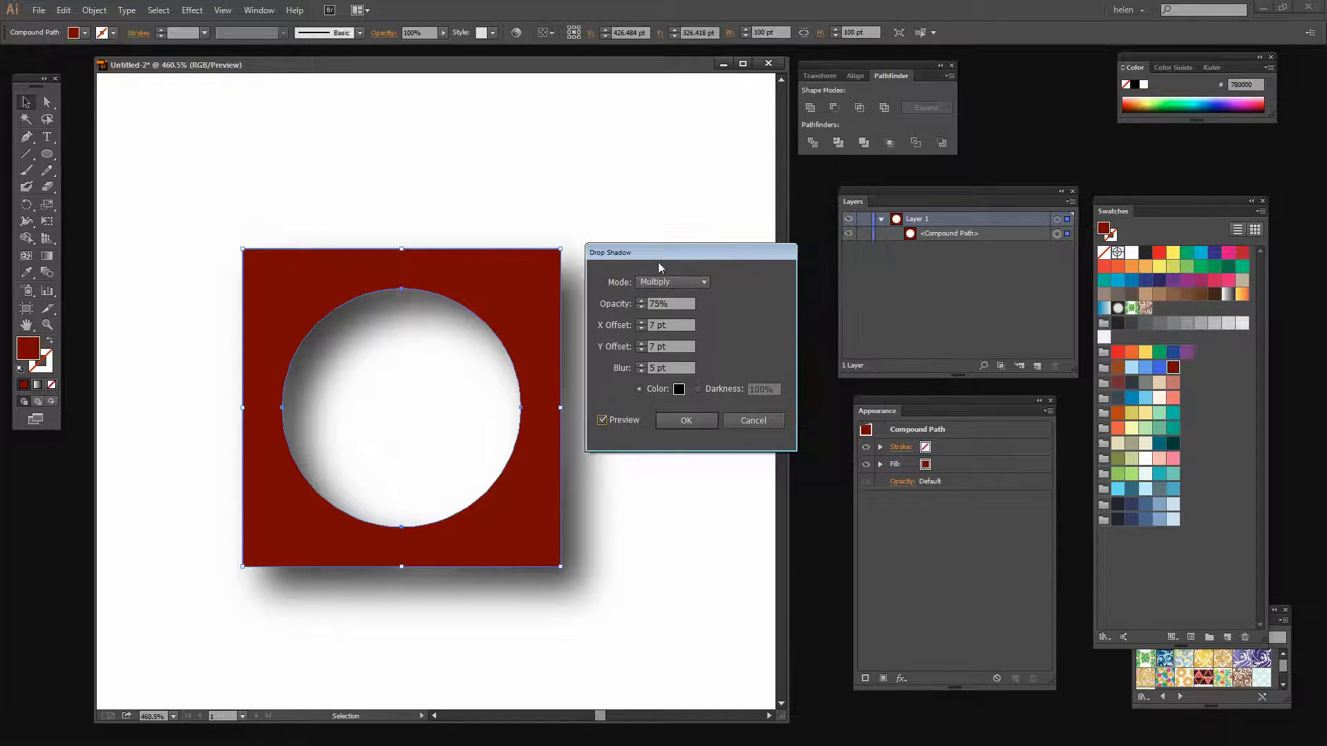
click(684, 420)
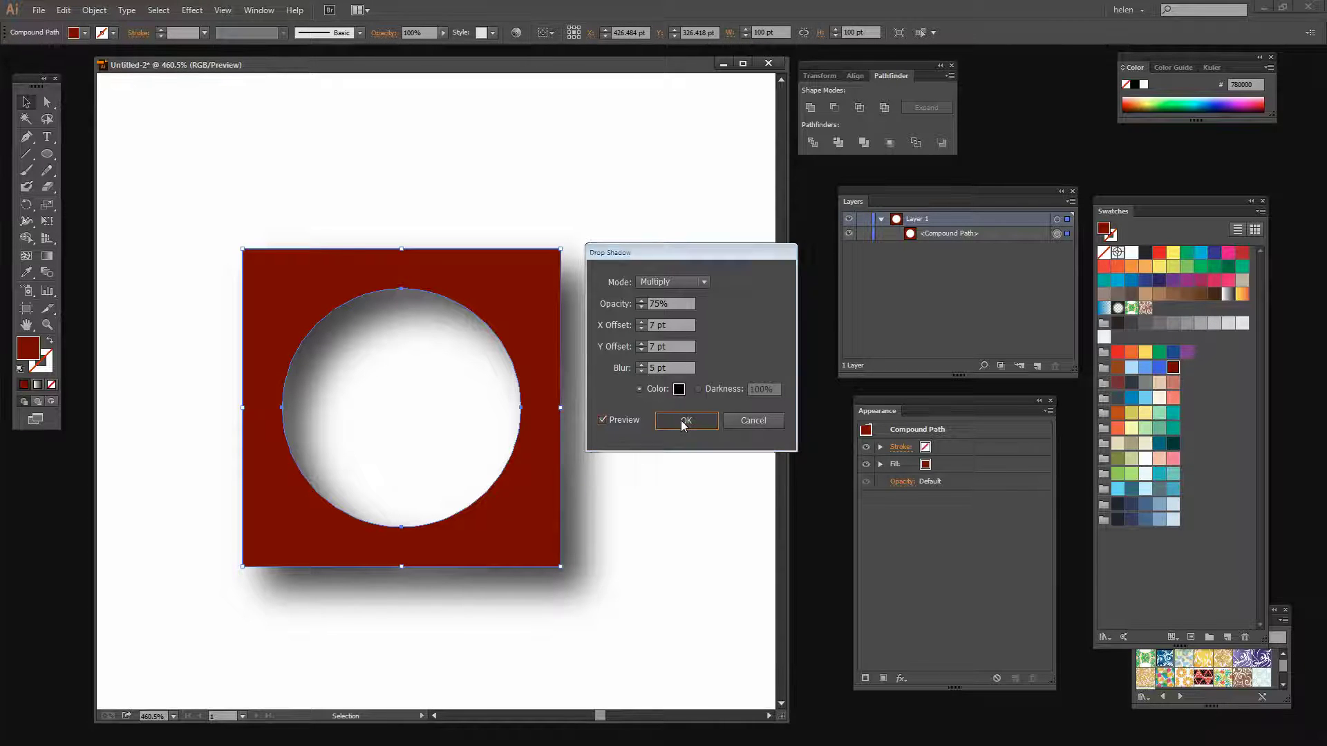
click(678, 573)
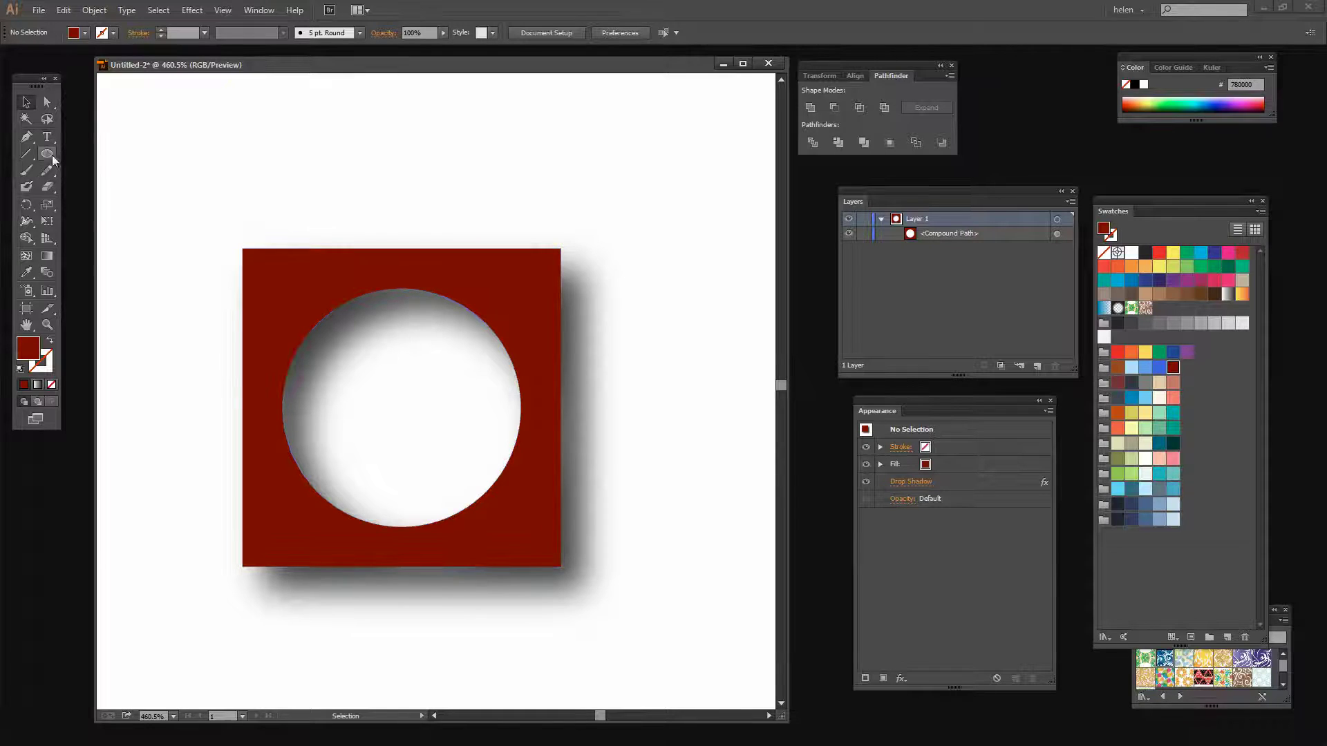
- Draw a 100 pt × 100 pt square and give it a near-black swatch fill
drag(46, 155, 83, 152)
click(204, 207)
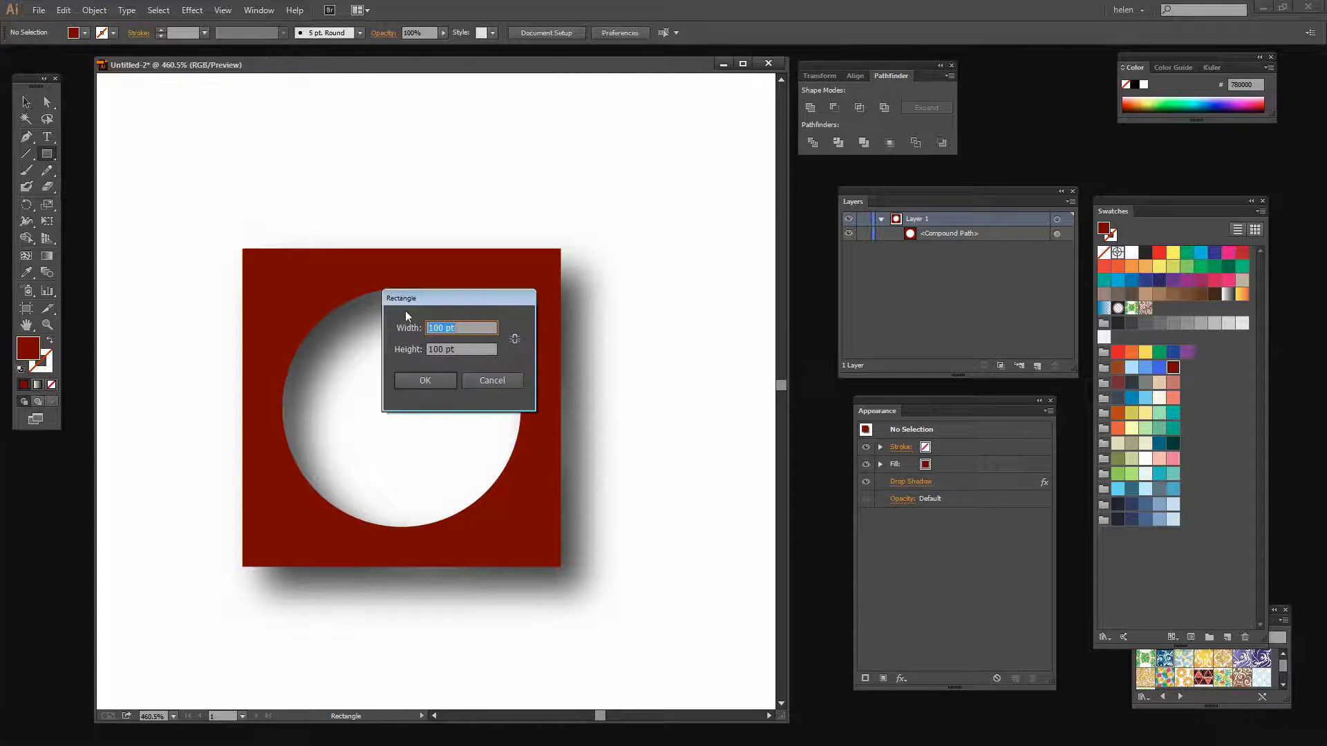
click(418, 381)
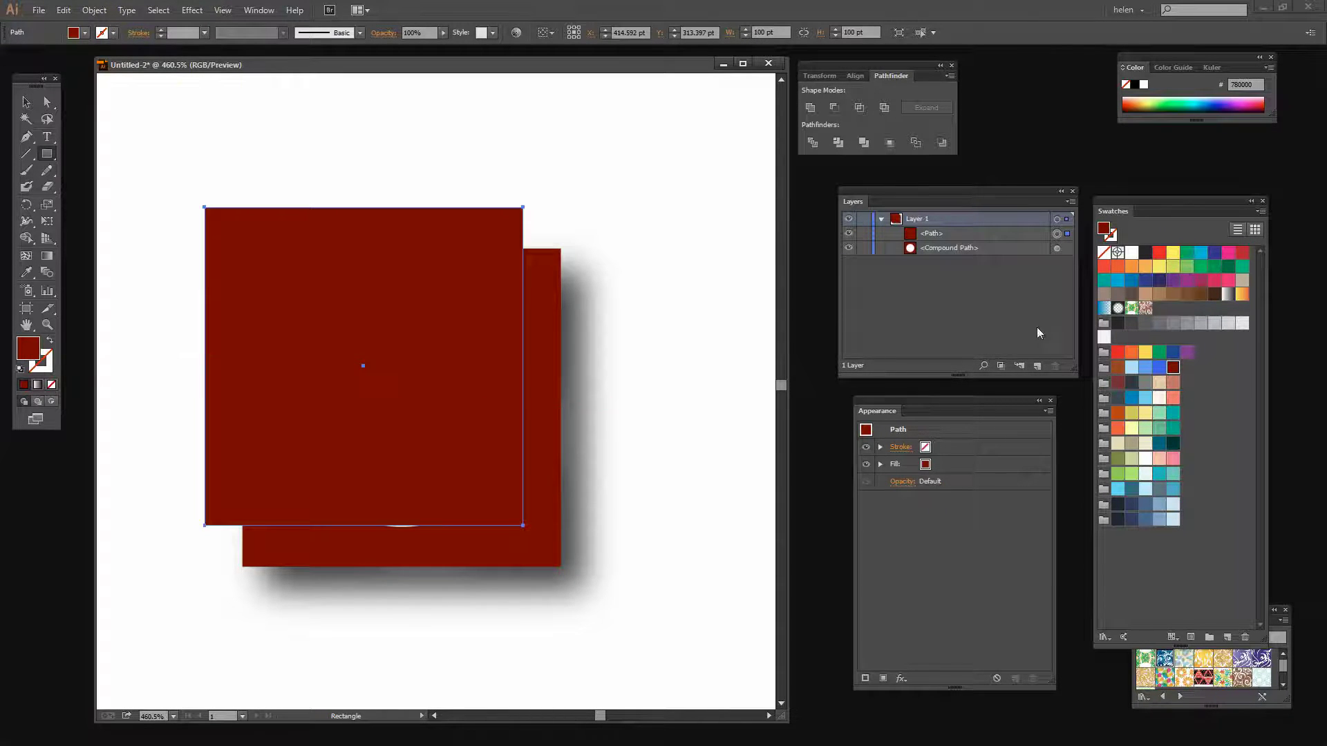
click(1143, 253)
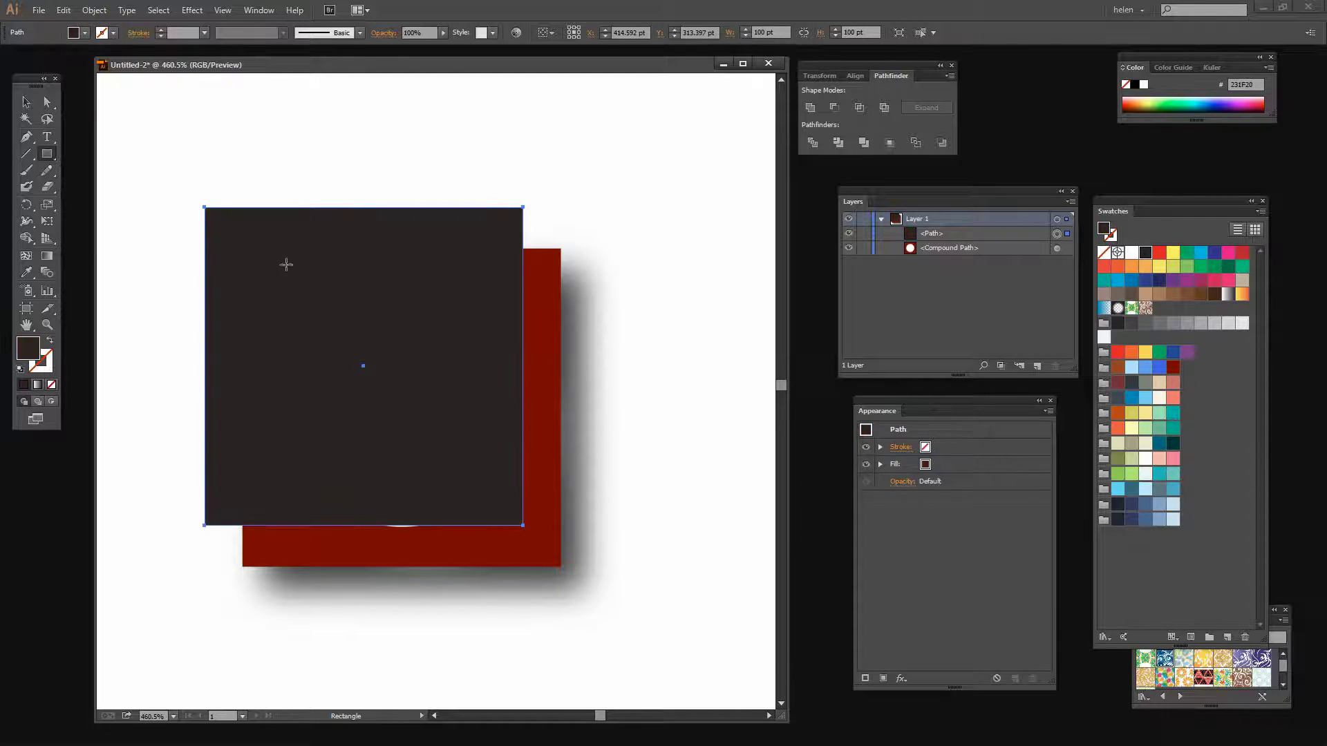
- Set the square's fill to pure black, RGB 0, 0, 0, in the Color Picker
double_click(25, 351)
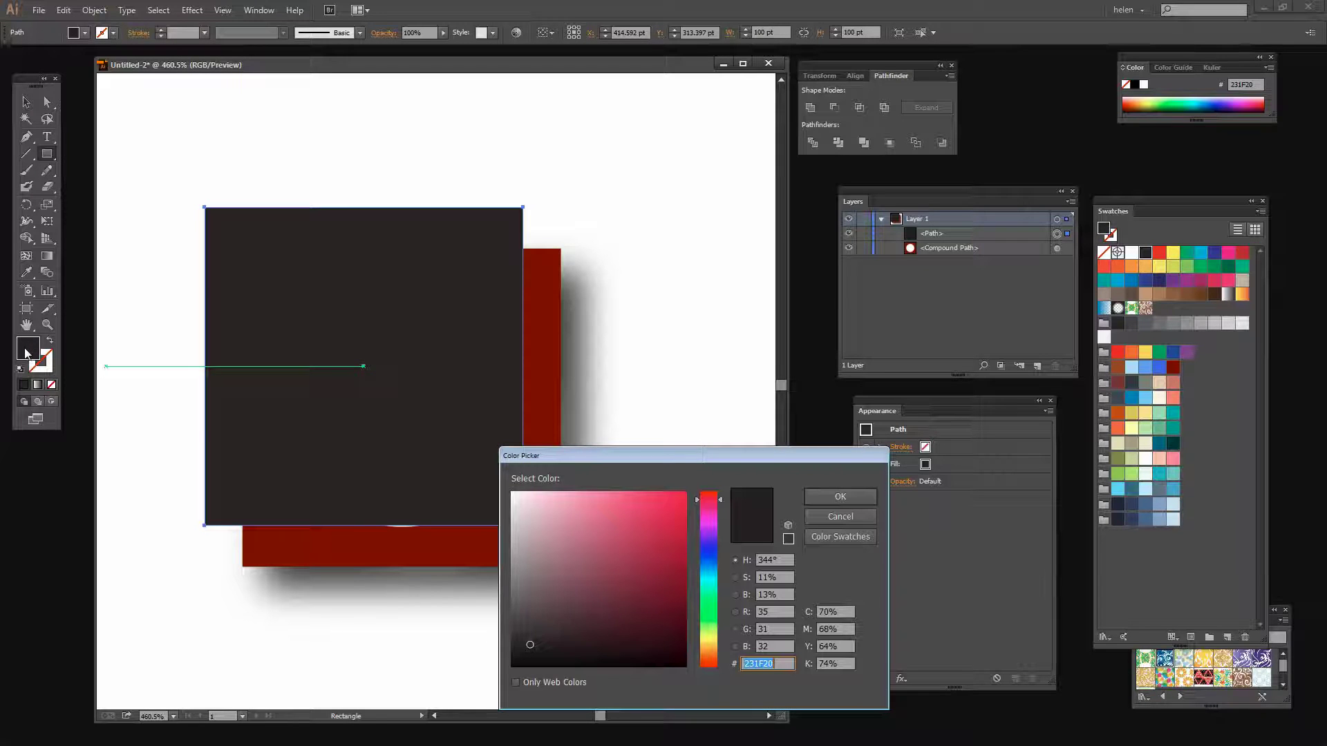
click(773, 613)
text(0)
key(Tab)
text(0)
key(Tab)
text(0)
key(Tab)
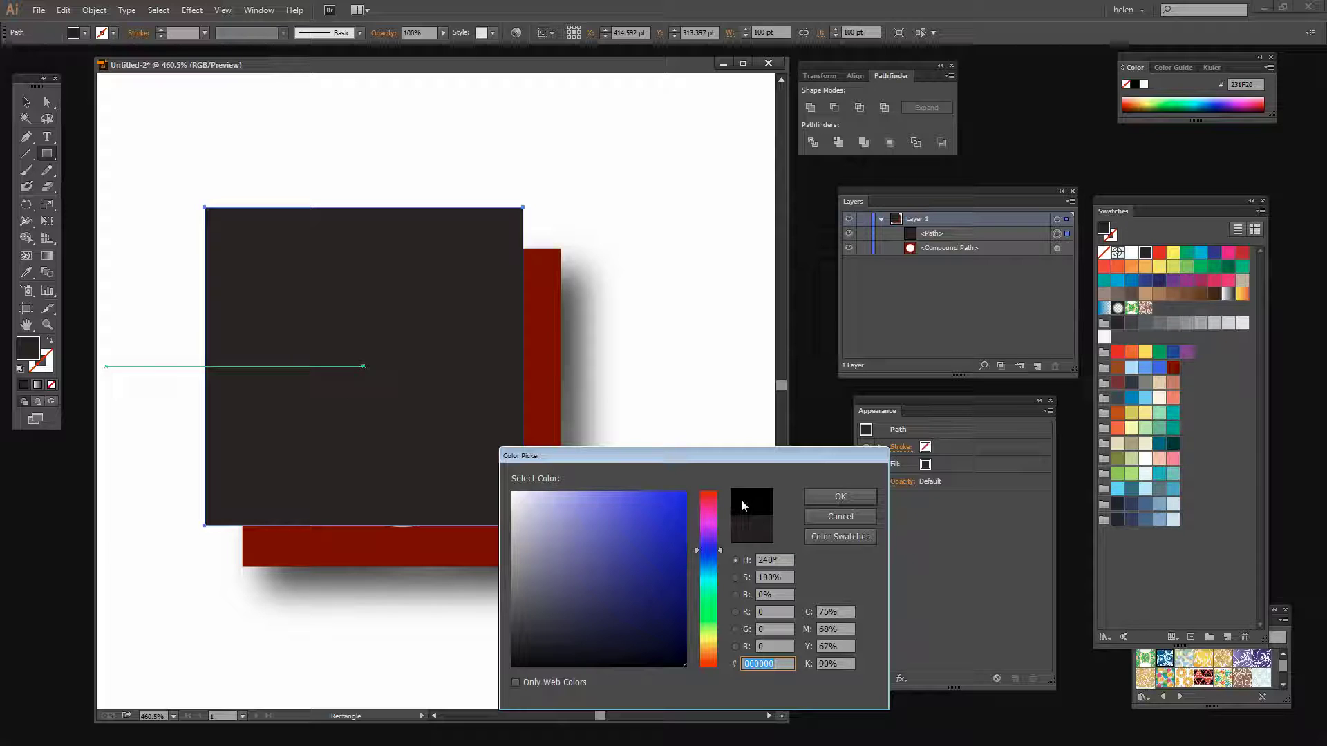
click(840, 498)
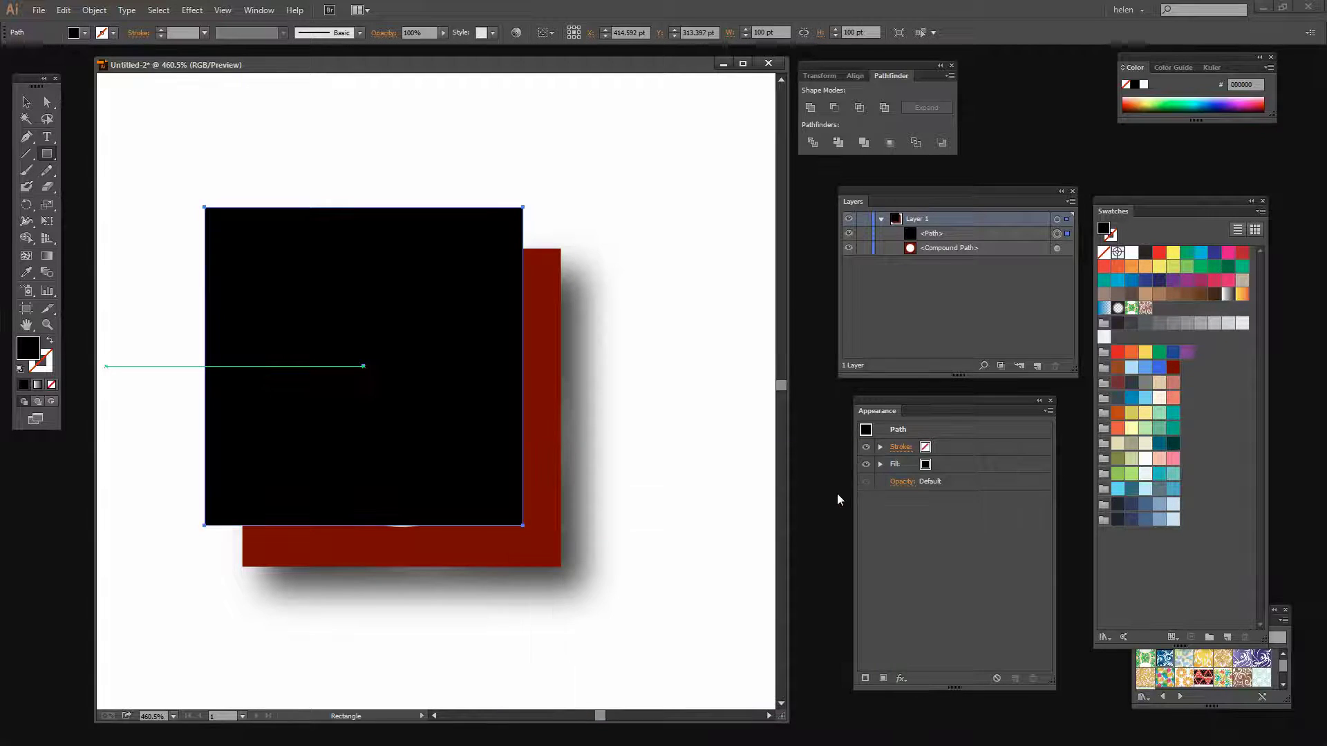
- Move the black square onto the red square and align their centres
click(27, 102)
drag(317, 284, 350, 324)
drag(637, 624, 185, 169)
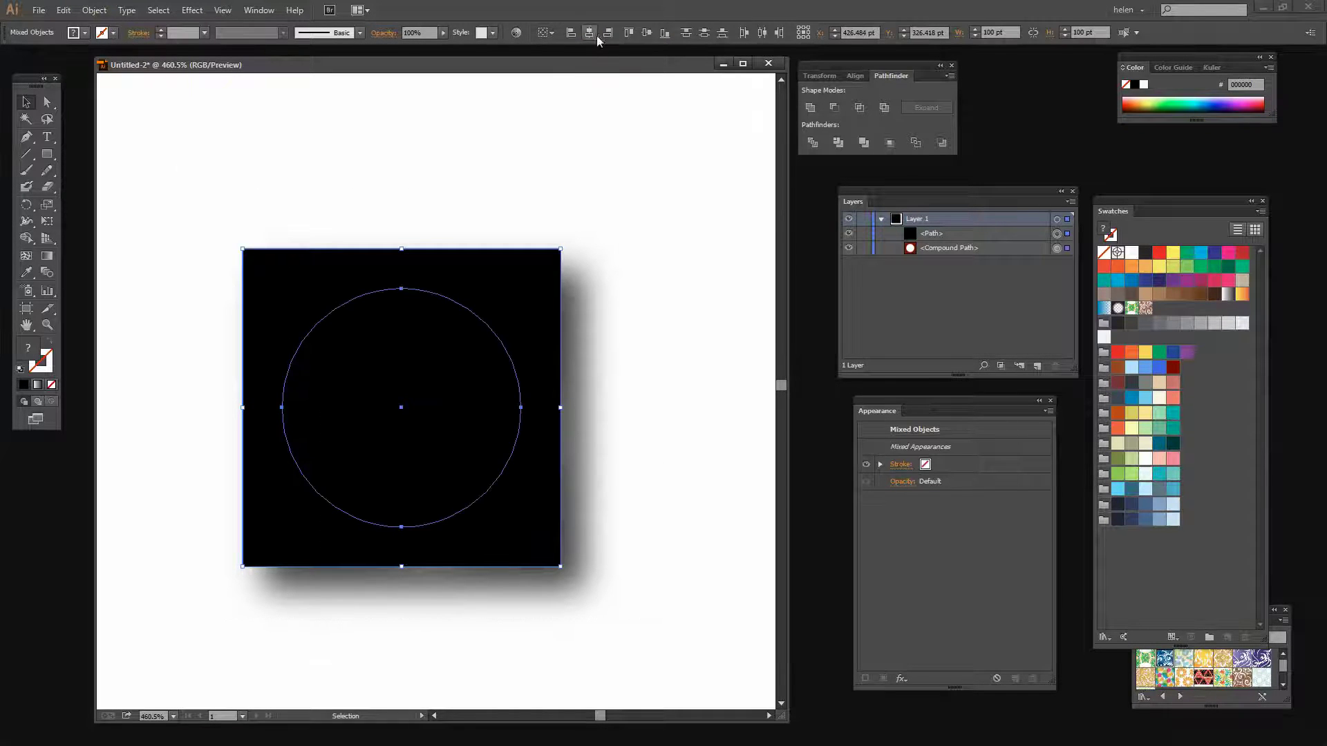
click(647, 32)
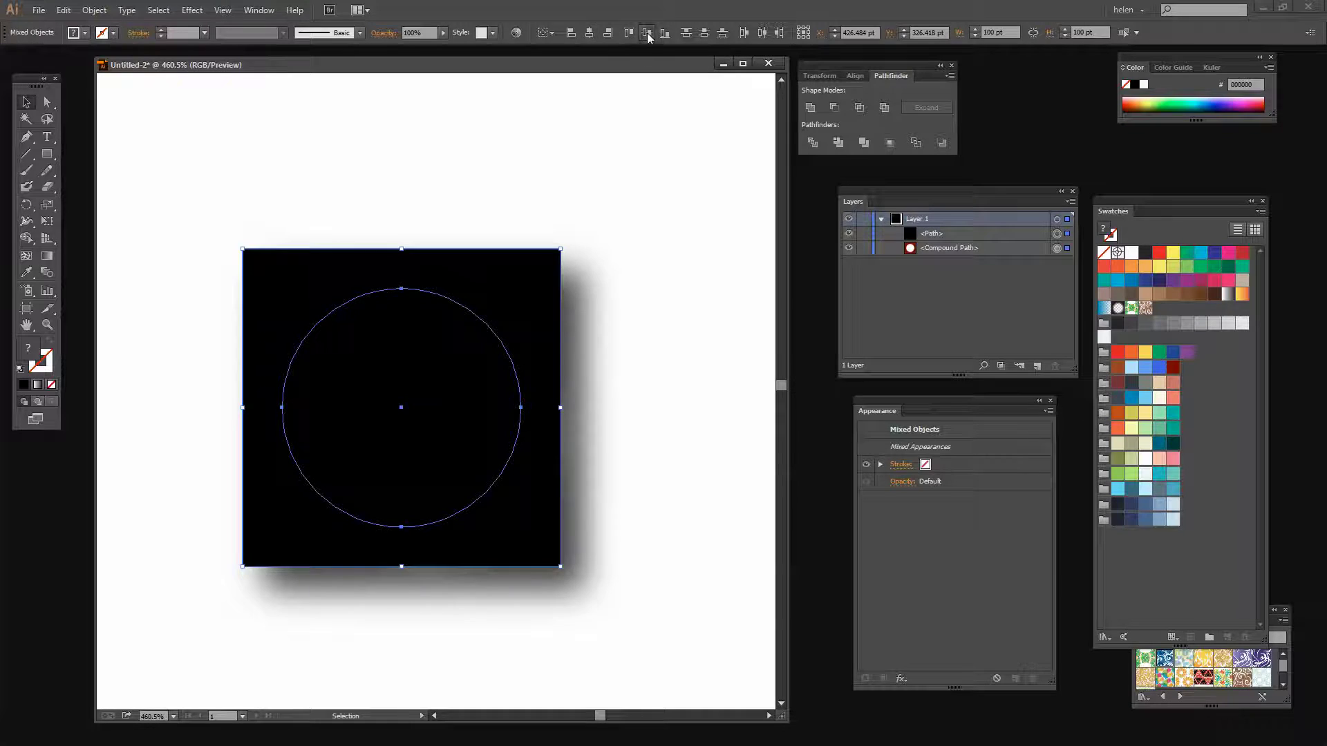
click(673, 328)
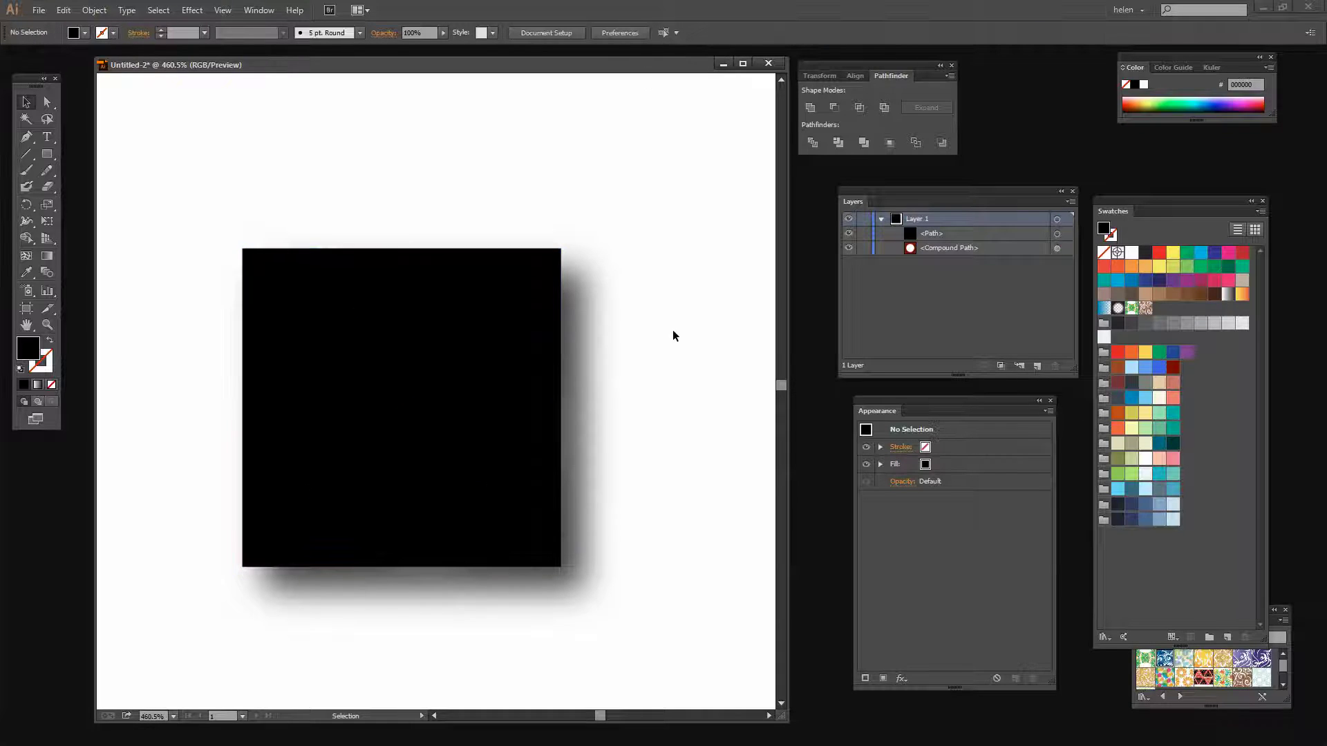
- Cut the black square to the clipboard with Edit > Cut
click(268, 274)
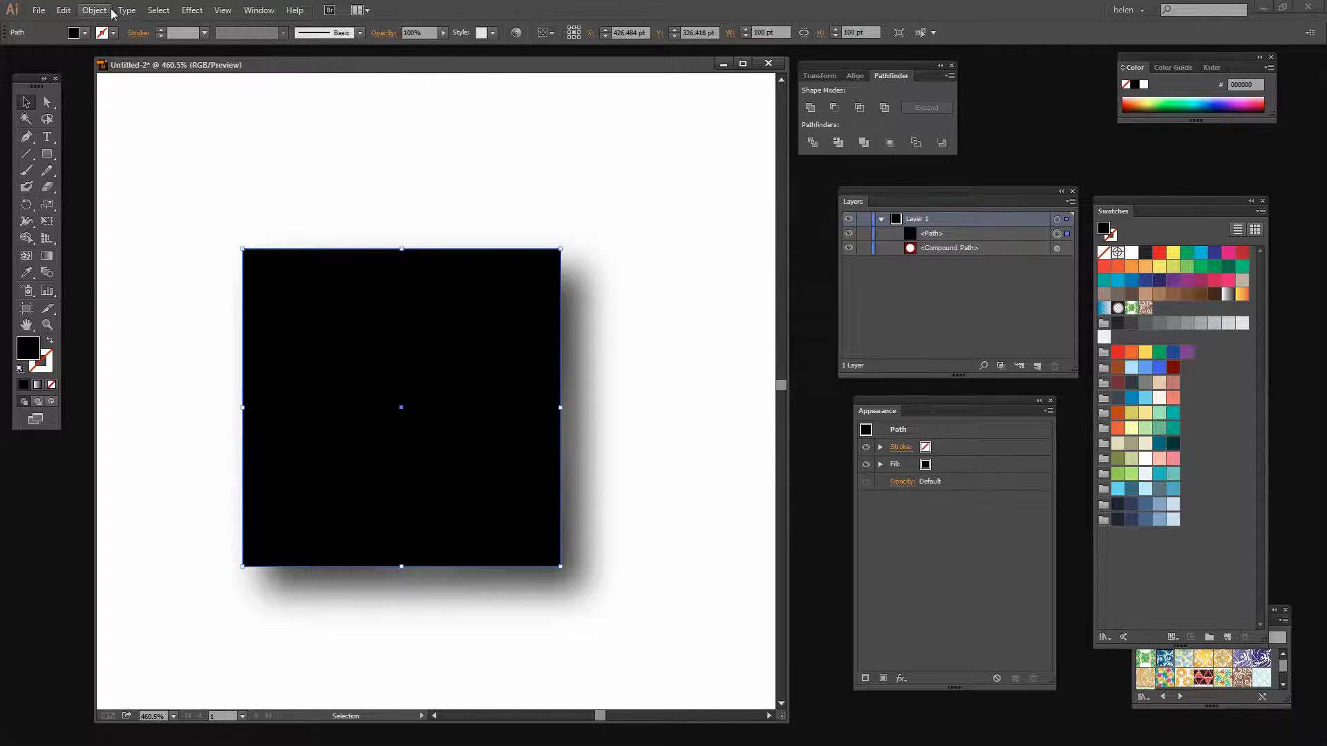
click(63, 9)
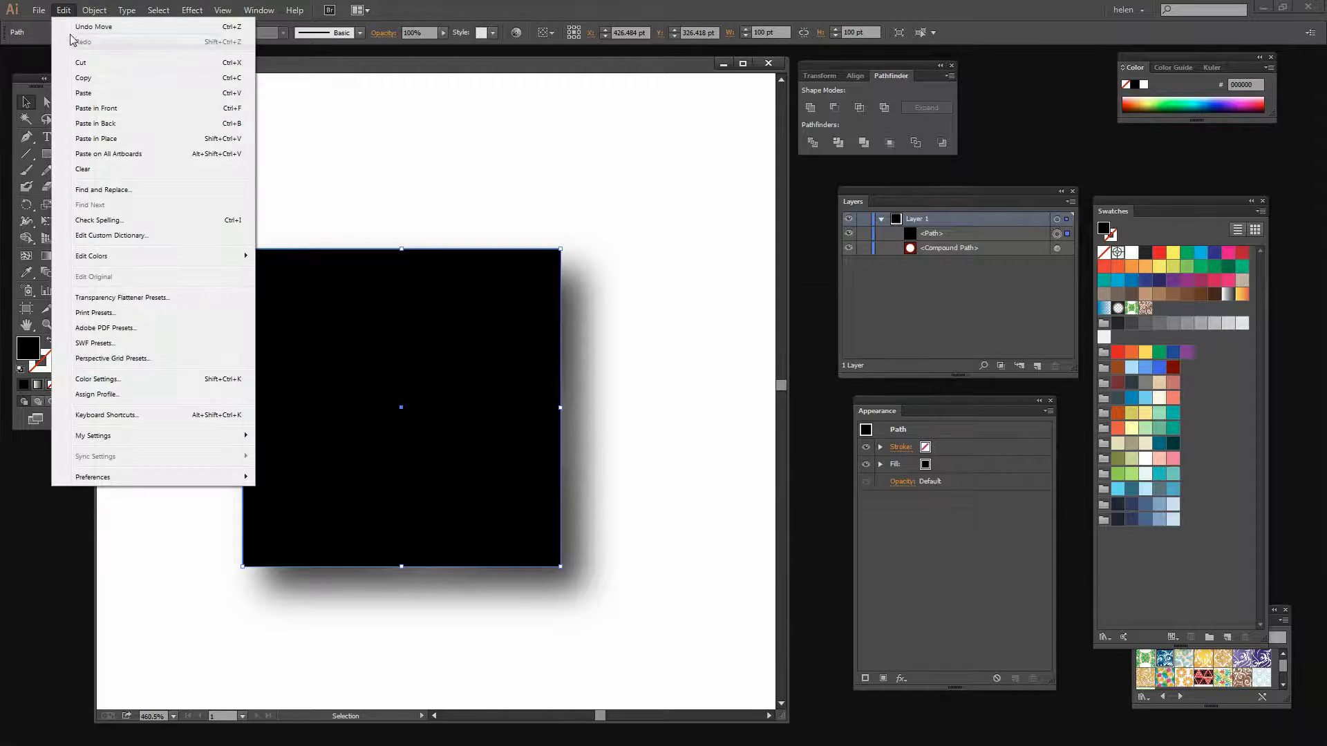
click(82, 65)
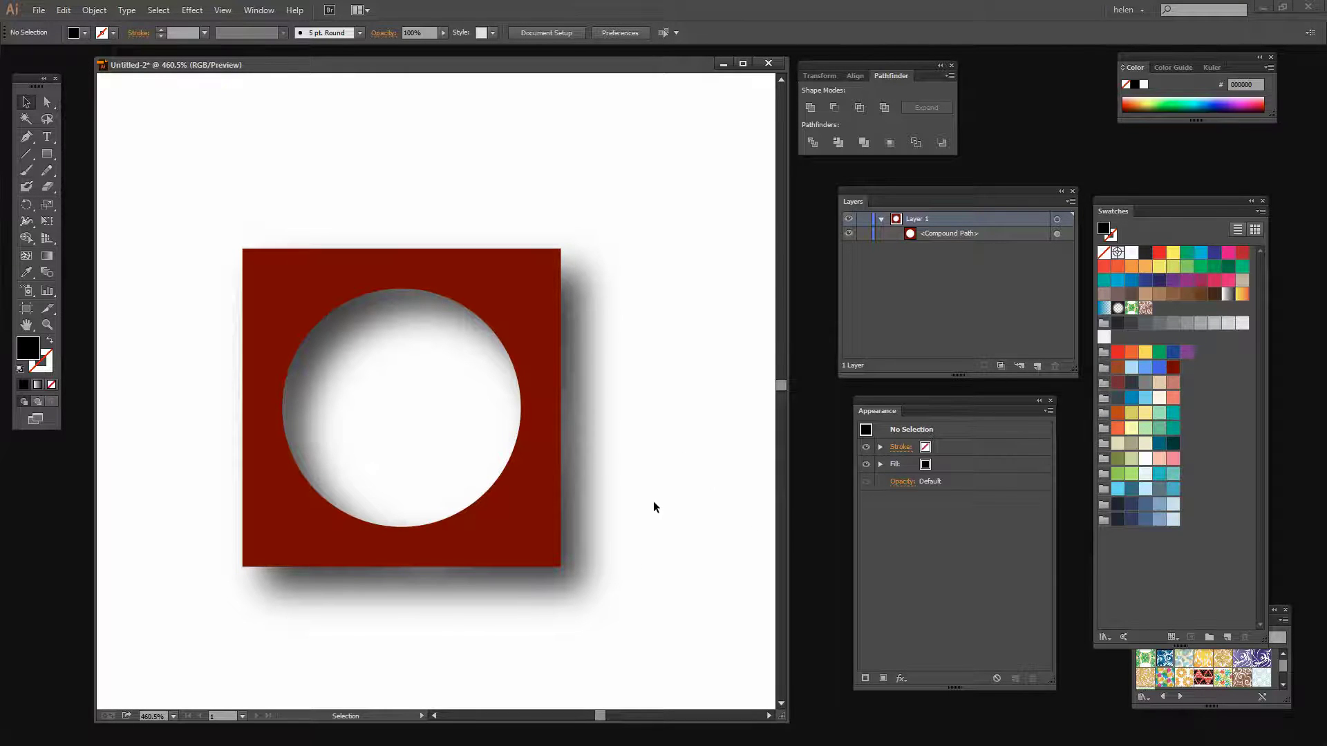
- Select the dark-red compound path and bring the Appearance panel next to the artwork
click(274, 297)
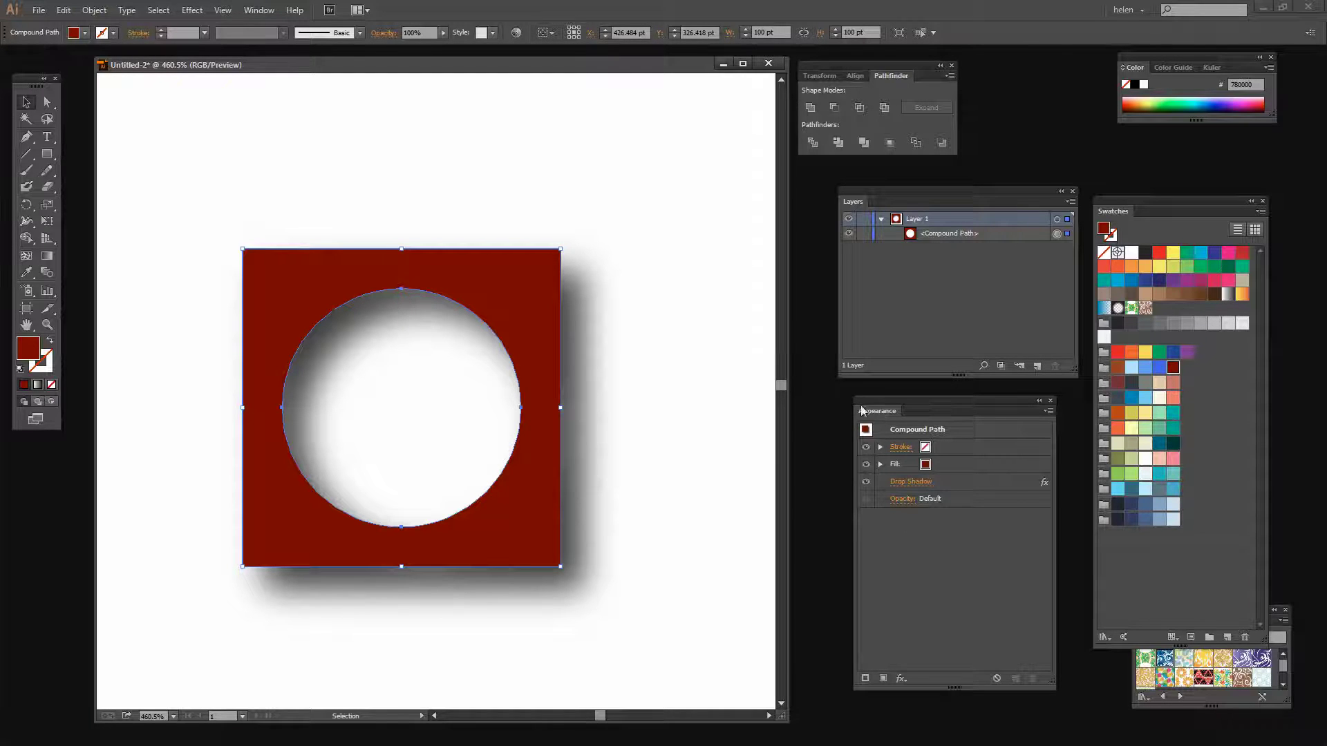
click(255, 11)
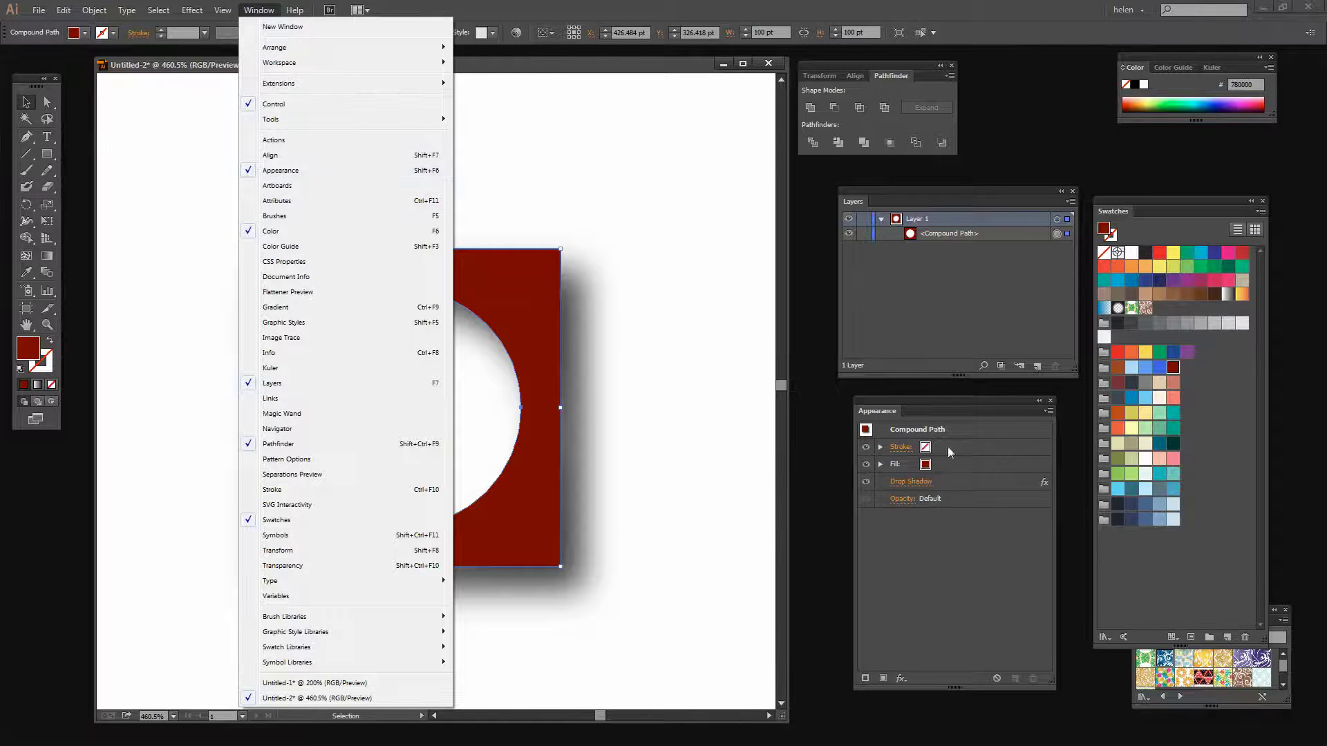
click(938, 499)
drag(918, 404, 769, 250)
- Make an opacity mask on the red square and switch to editing the mask contents
click(753, 352)
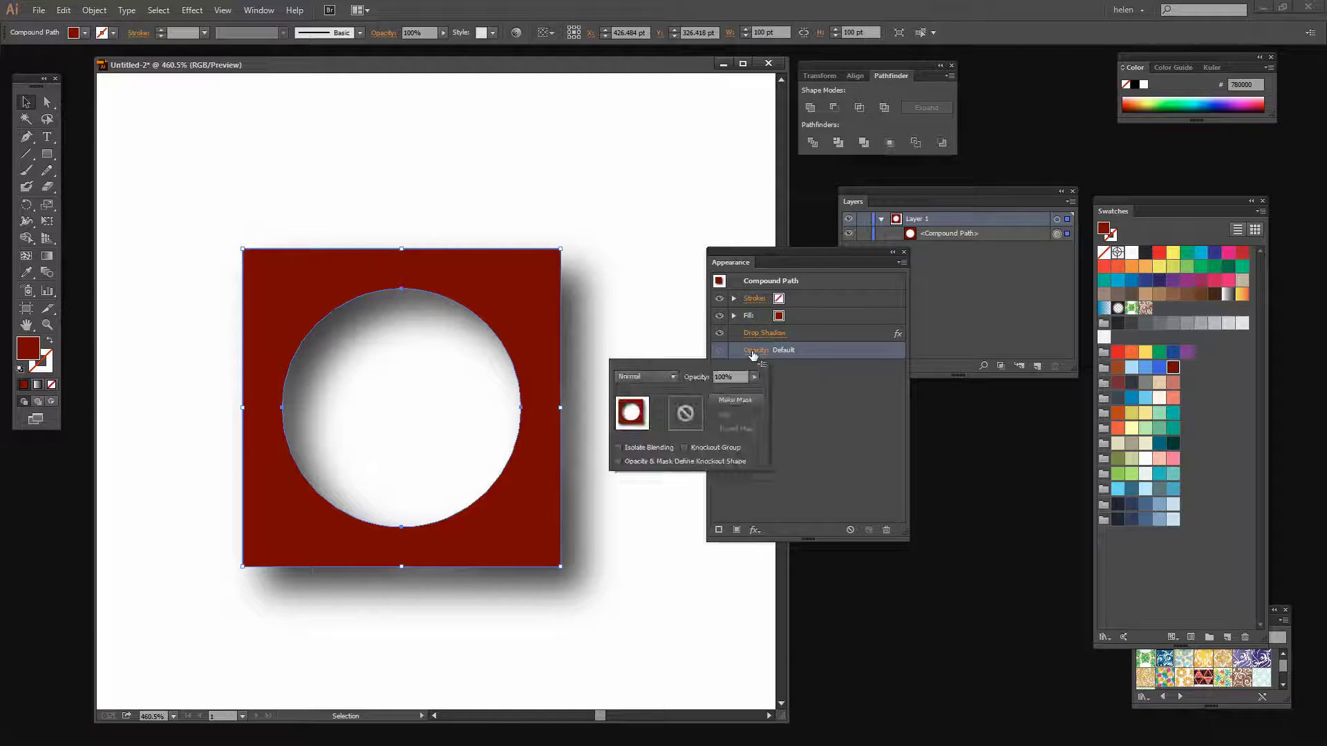
click(736, 401)
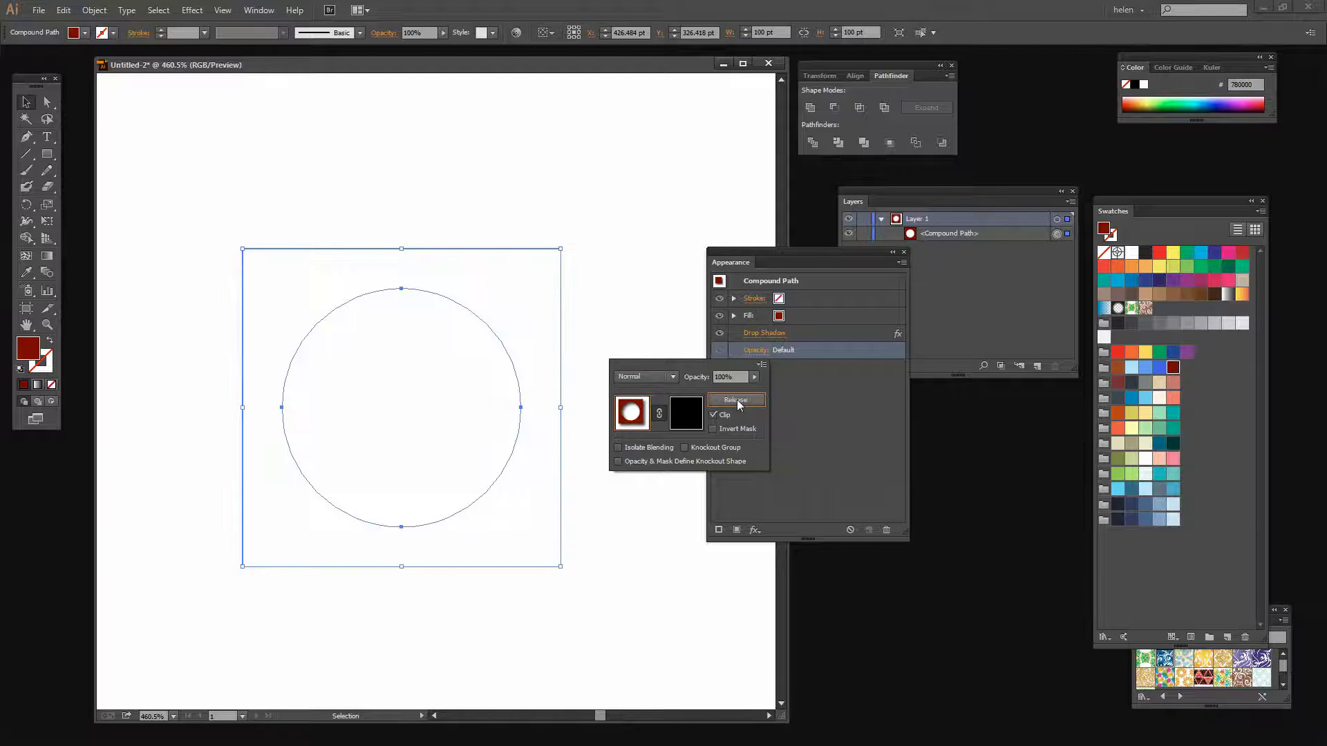
click(679, 410)
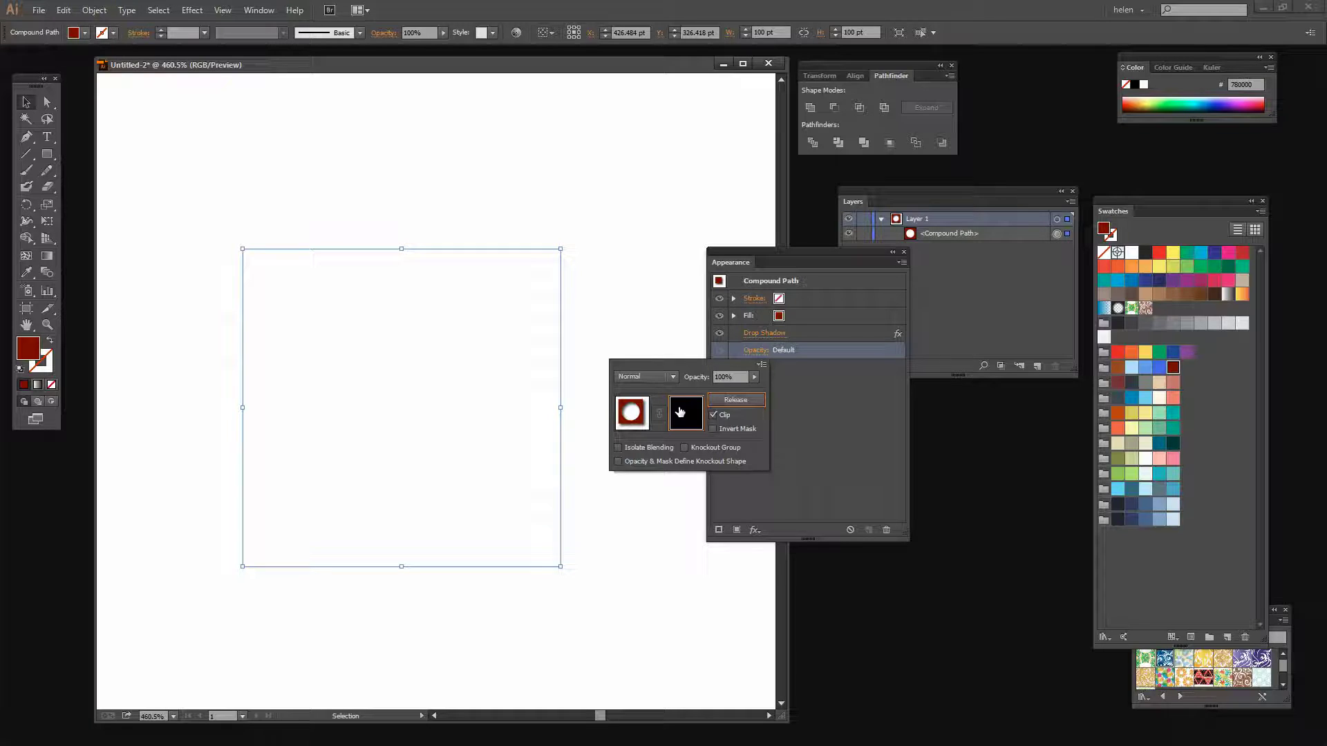
click(63, 12)
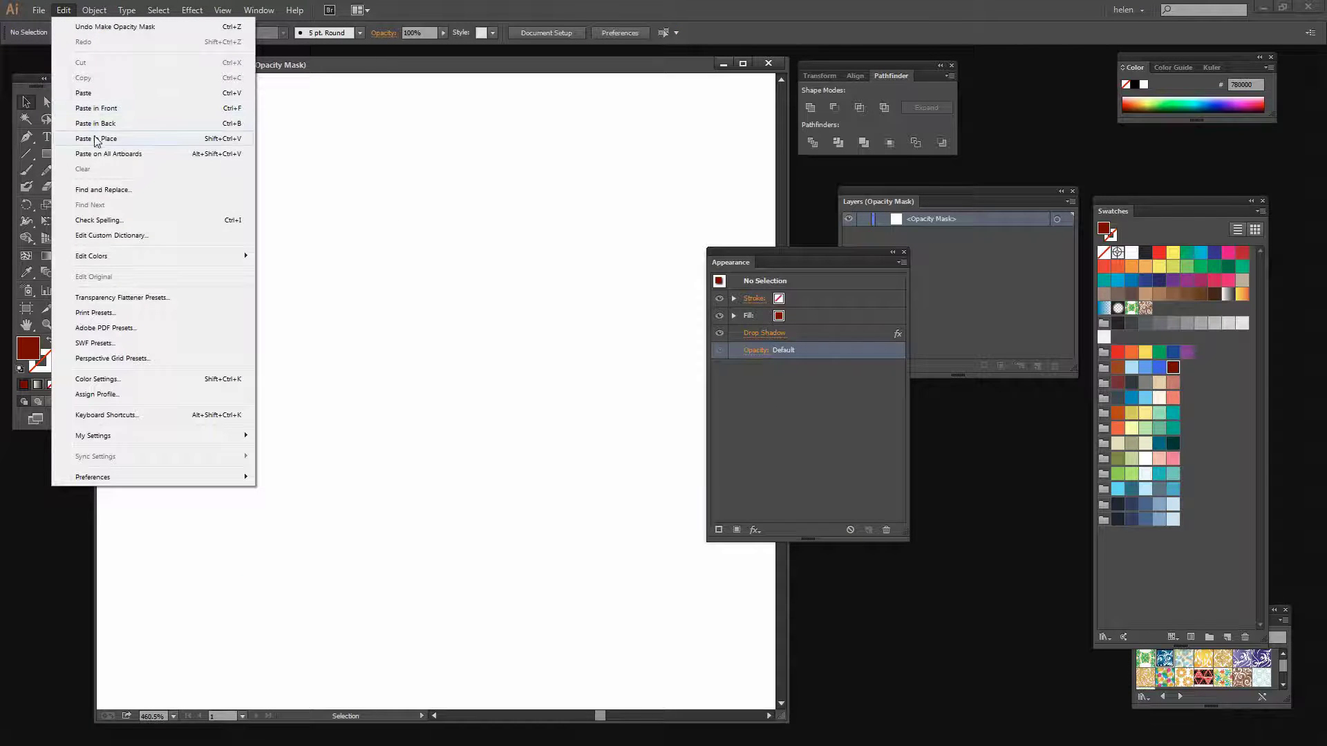
- Paste the black square in place into the mask, invert it, and enable knockout group options
click(95, 139)
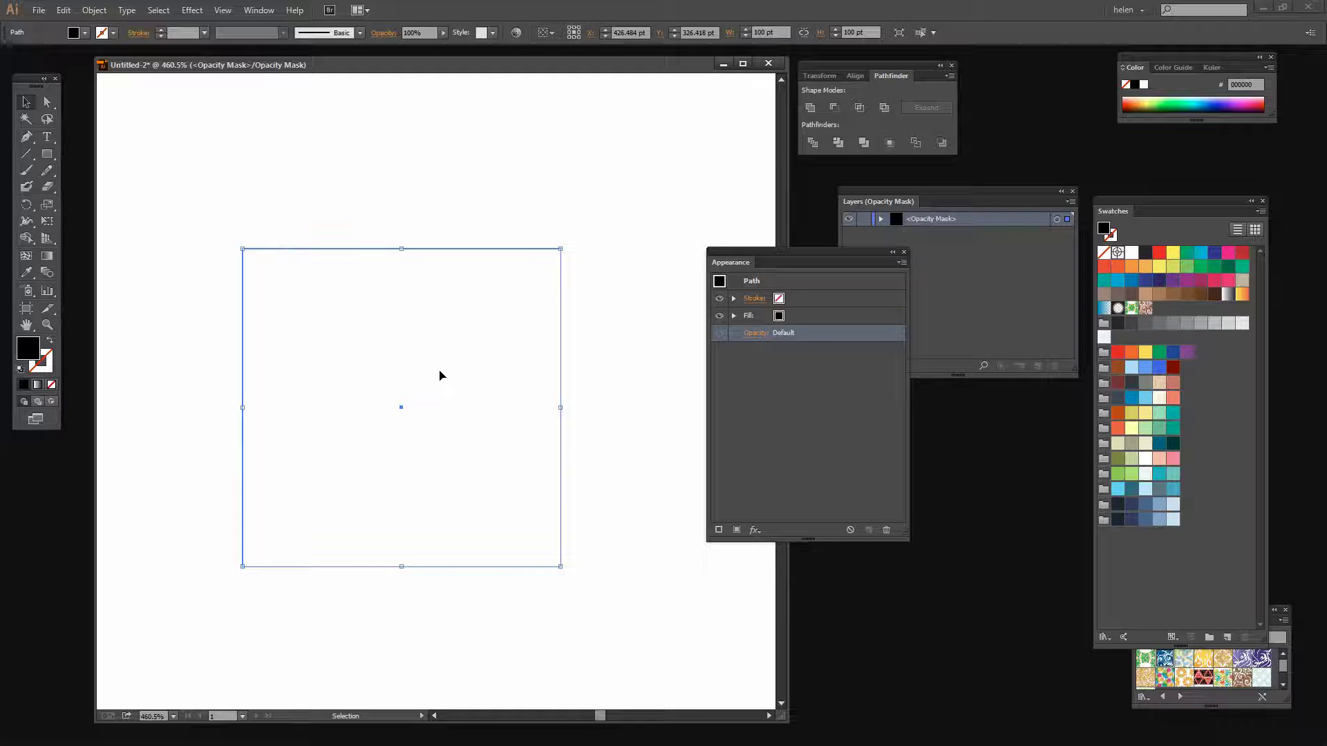
click(755, 334)
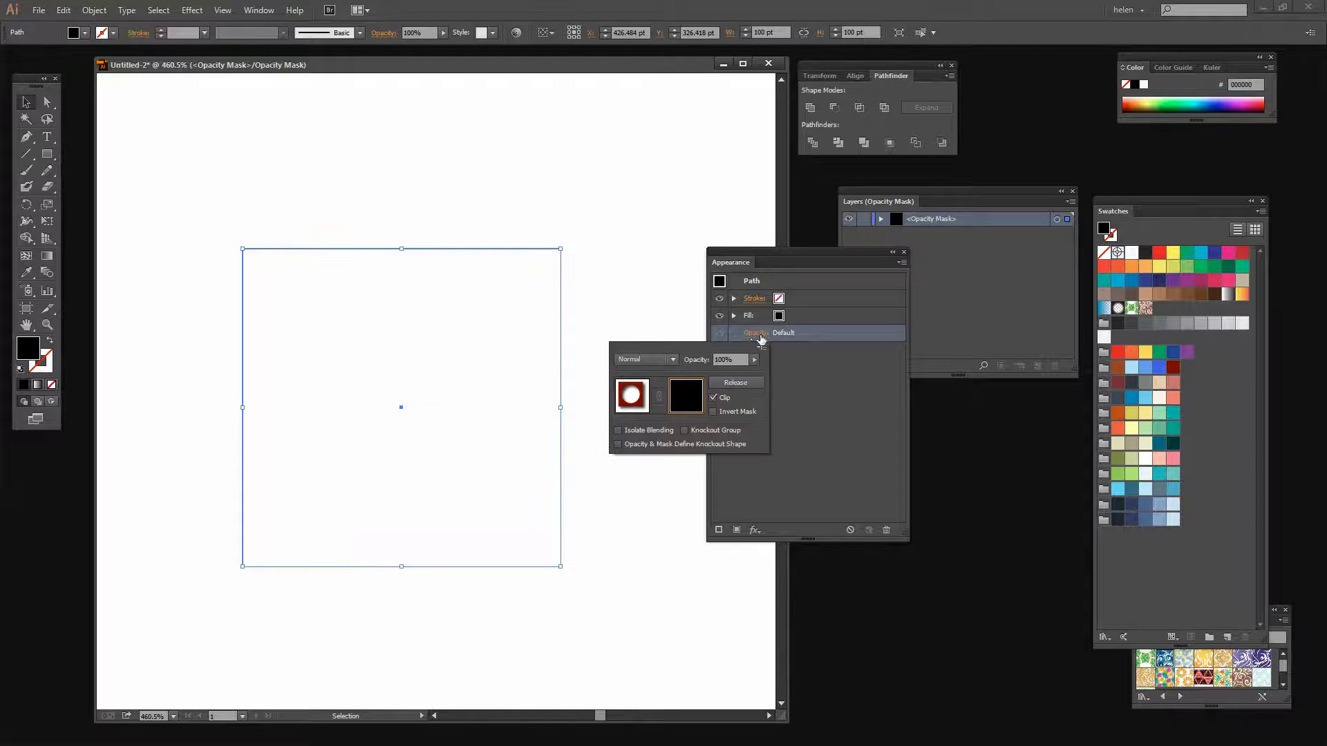
click(712, 411)
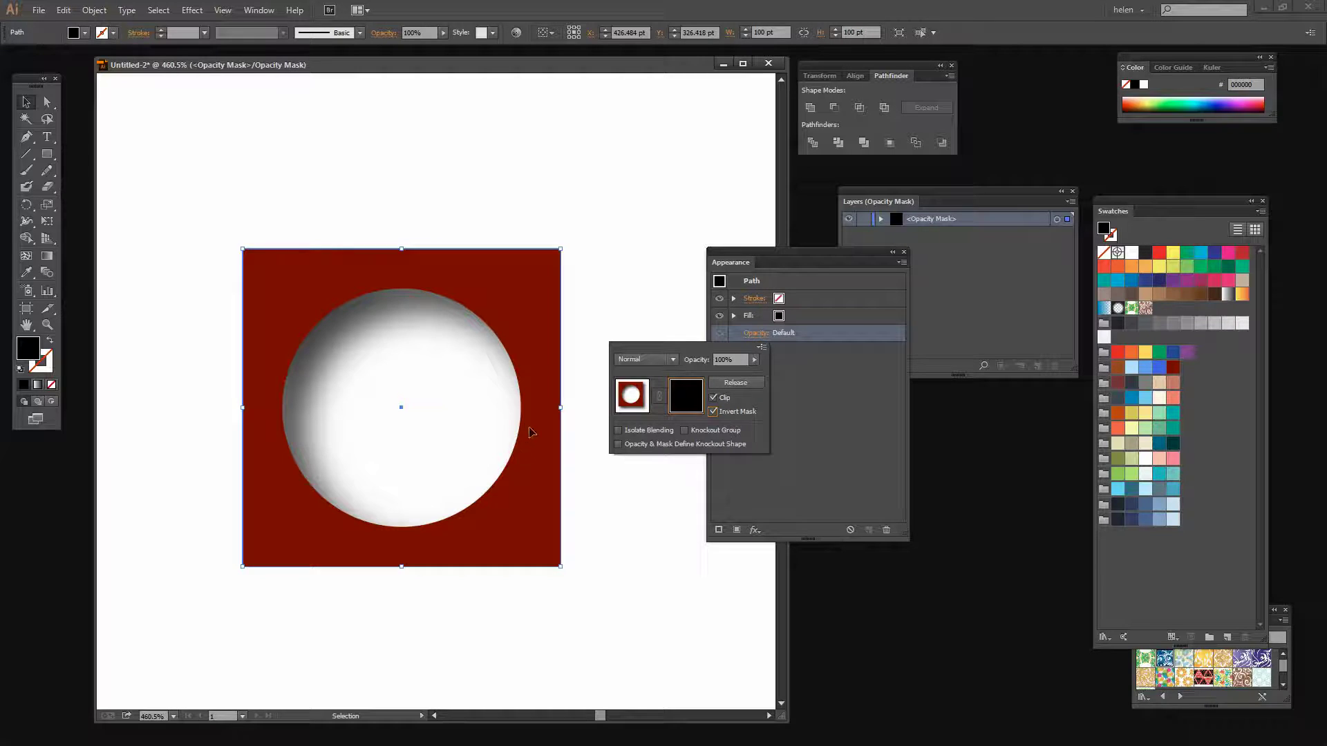
click(684, 431)
click(618, 445)
click(629, 396)
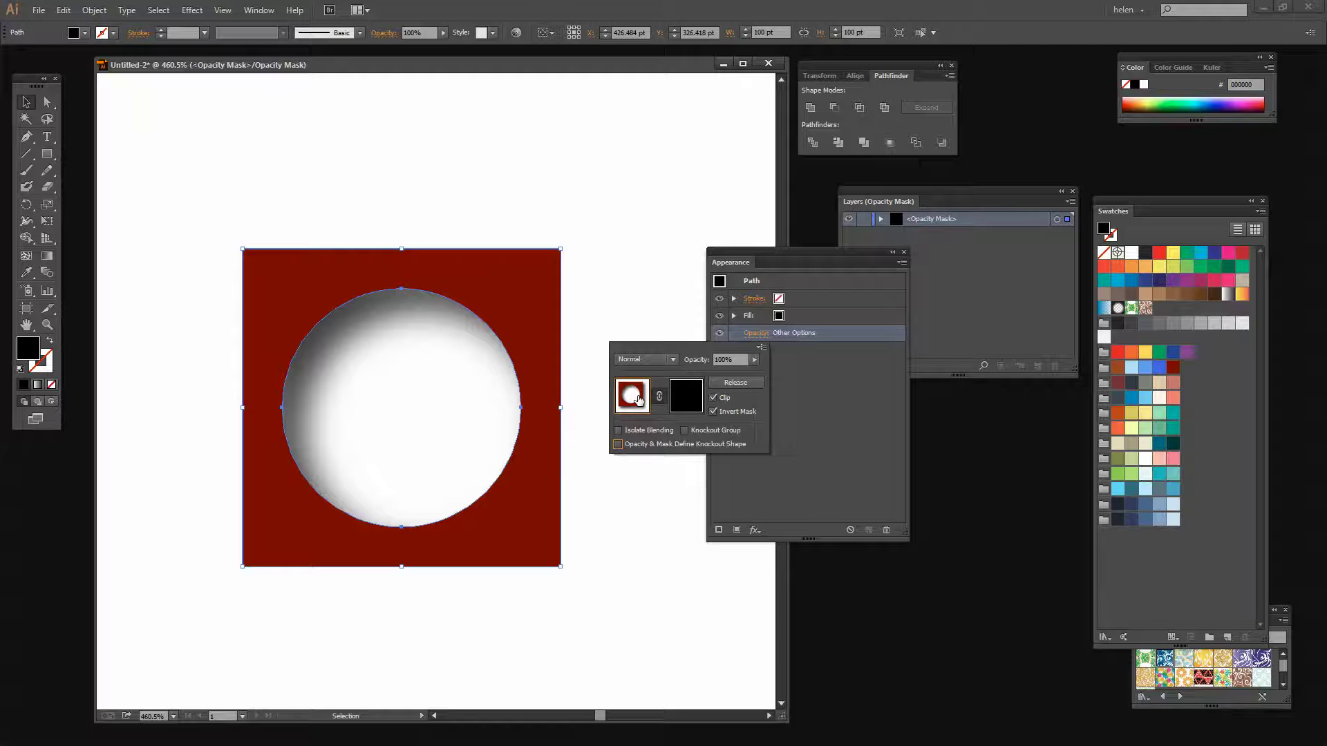
- Leave mask editing and make a New Pattern swatch from the holed red square
click(742, 476)
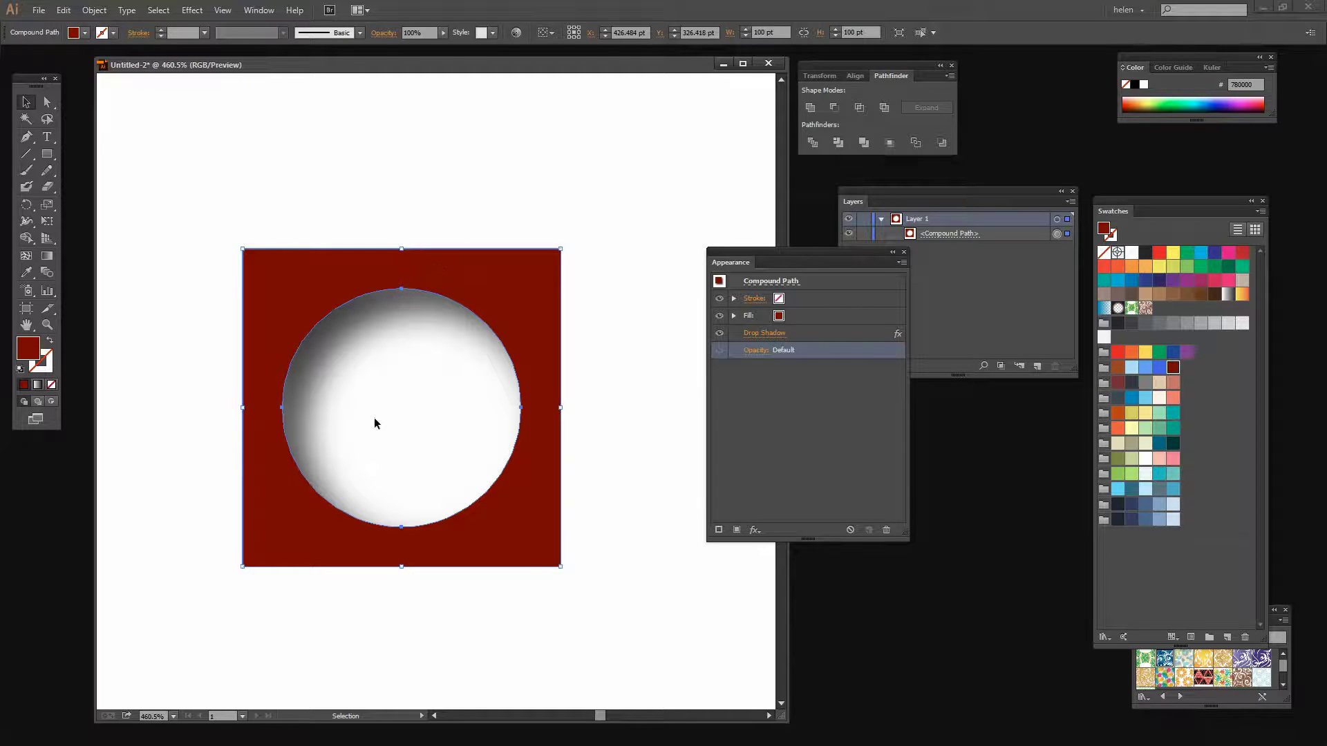
click(94, 12)
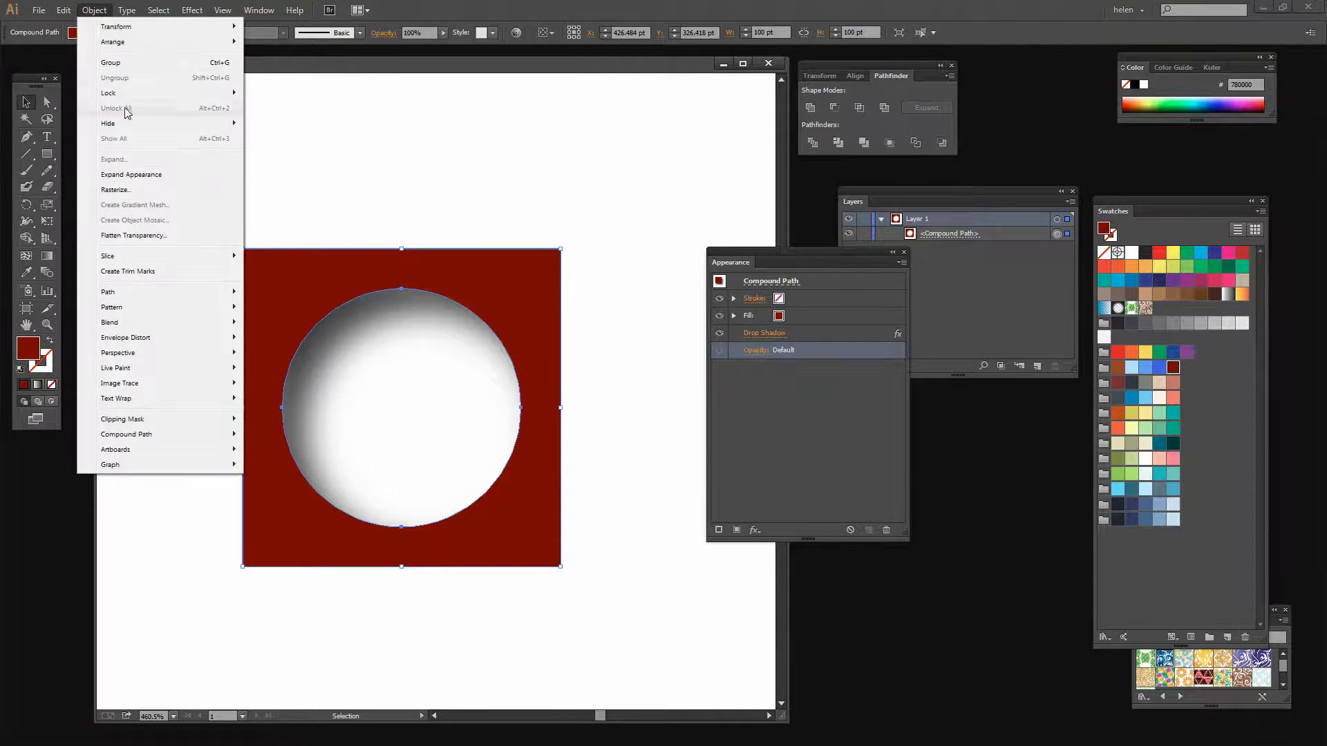
mouse_move(181, 307)
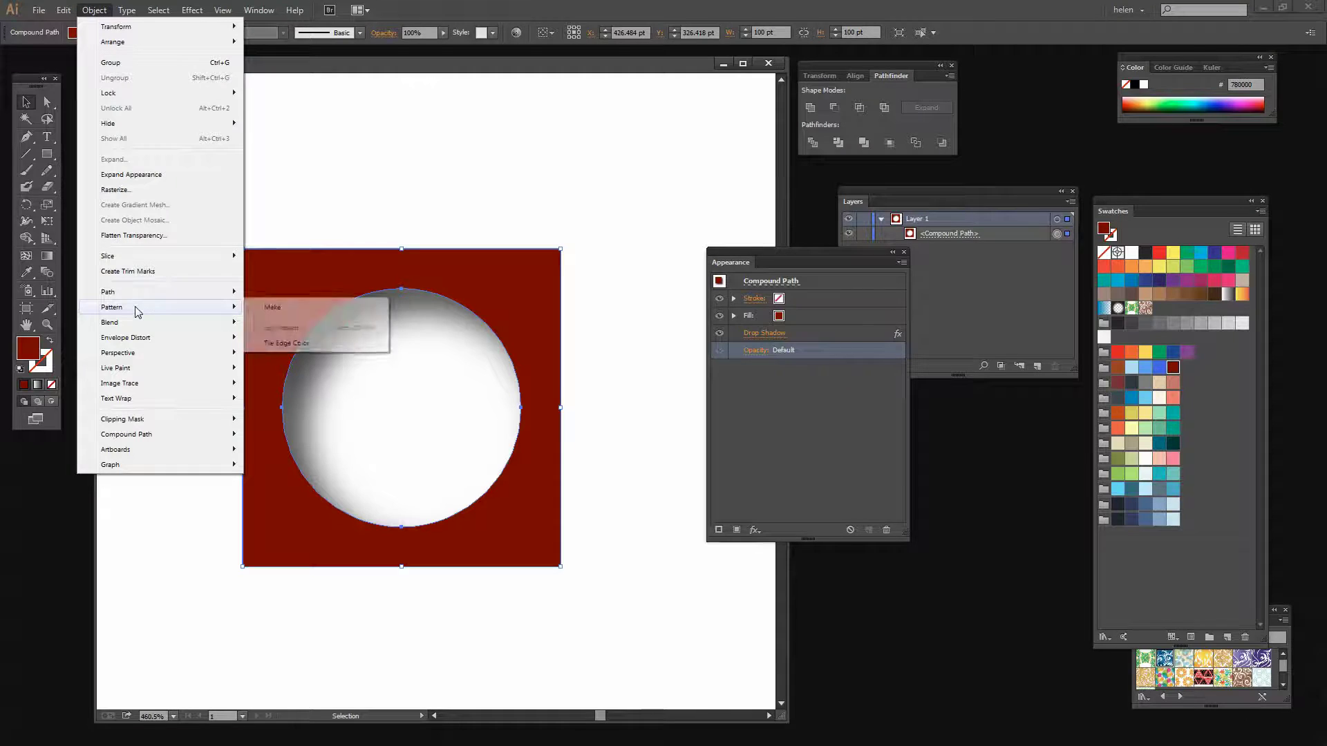
click(273, 308)
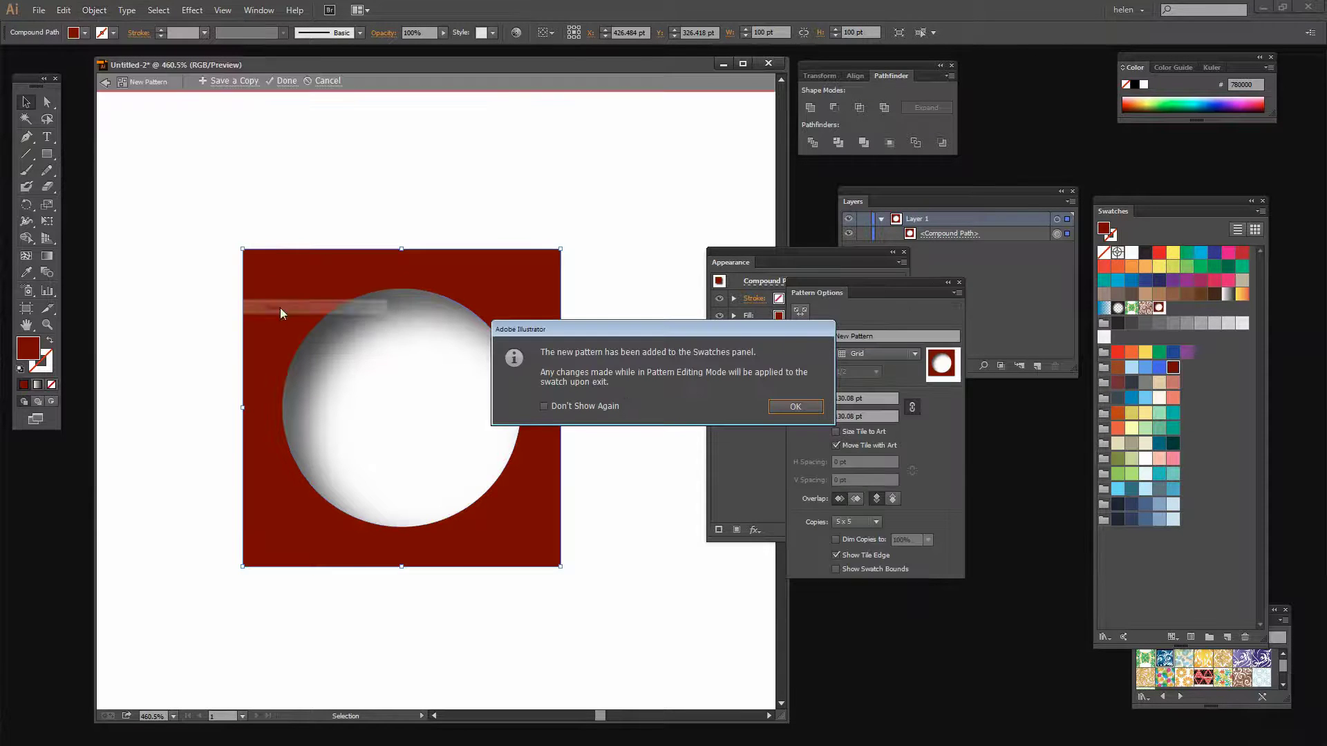
click(795, 406)
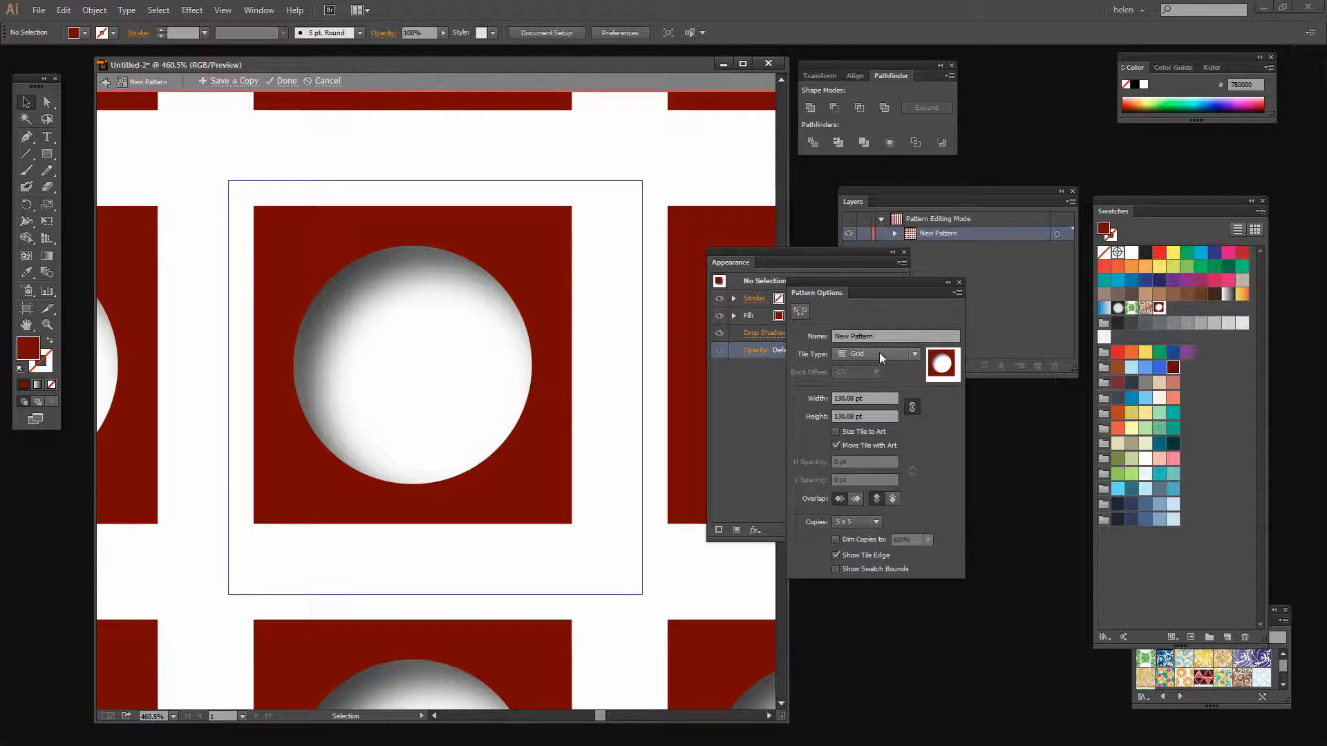
- Set the tile width to 100 pt with linked proportions, then reduce it to 99 × 99 pt
click(867, 400)
text(100)
key(Tab)
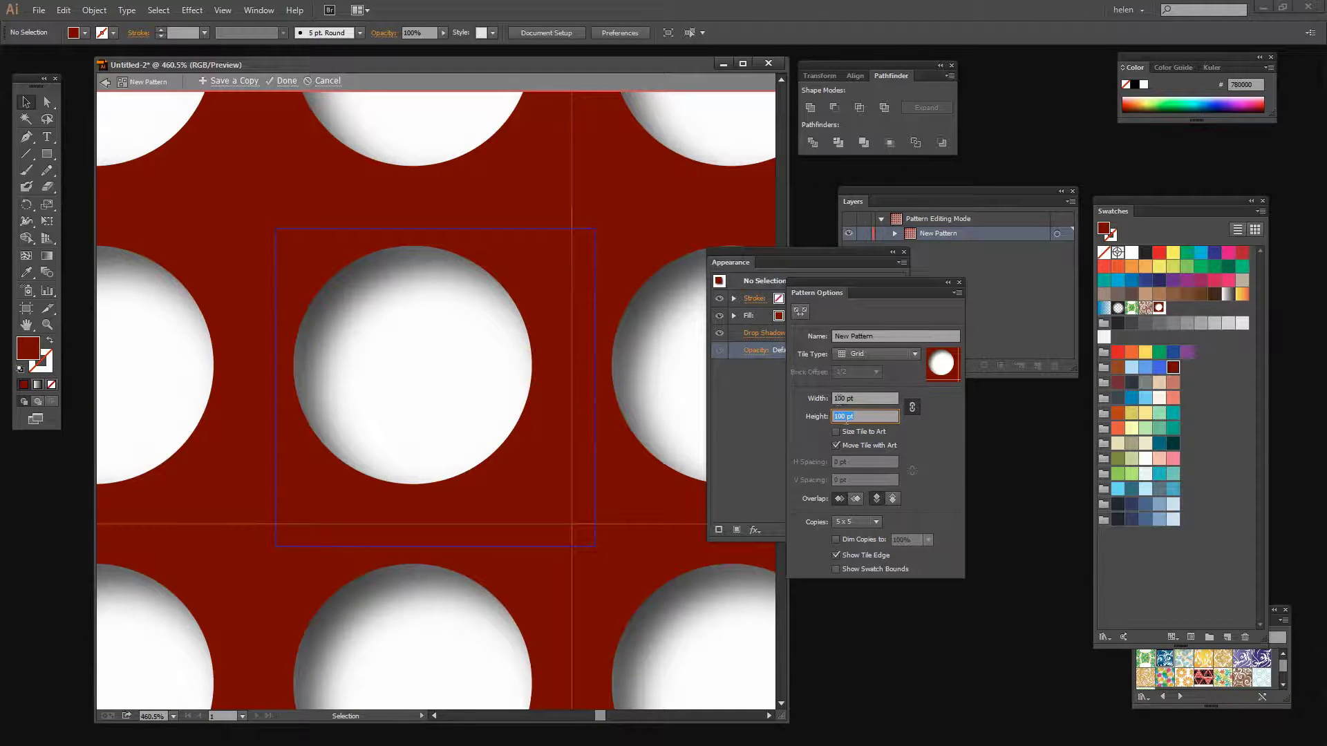
click(912, 407)
click(872, 399)
key(Down)
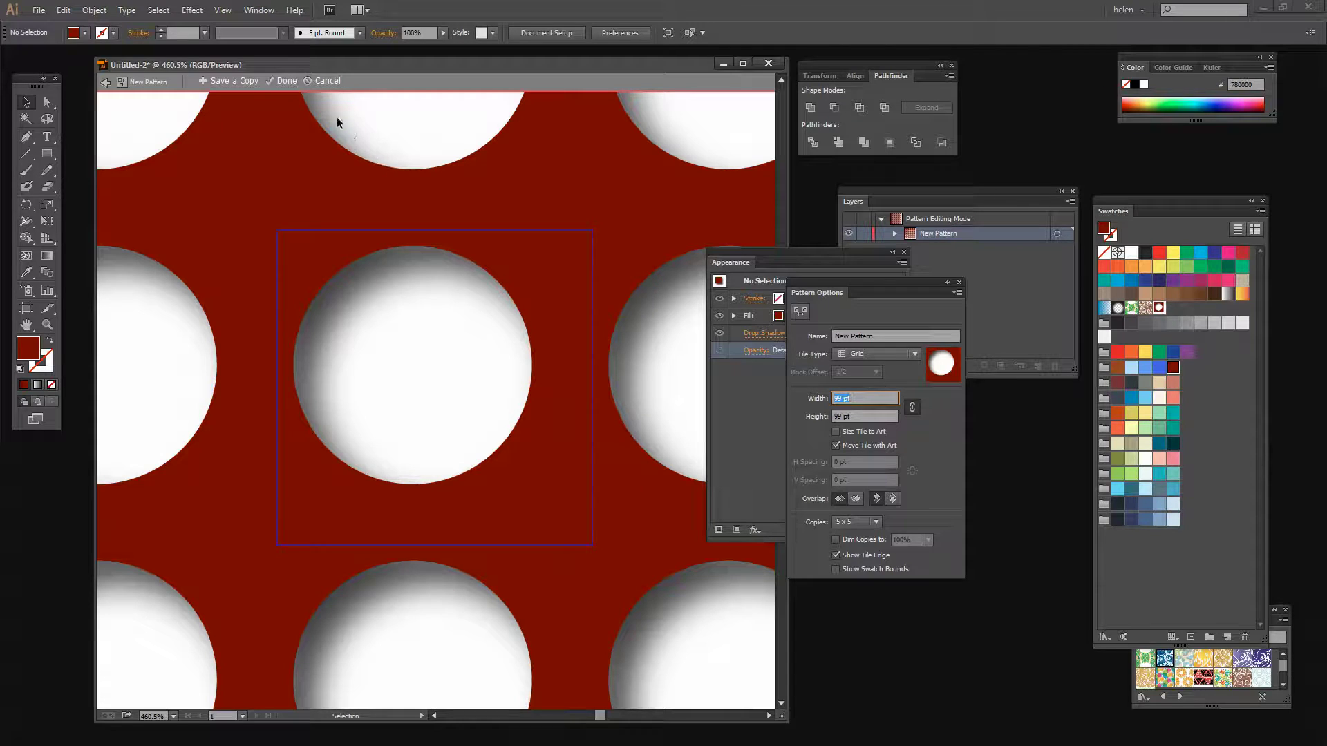
- Save a copy of the current pattern under its suggested name
click(228, 81)
click(662, 376)
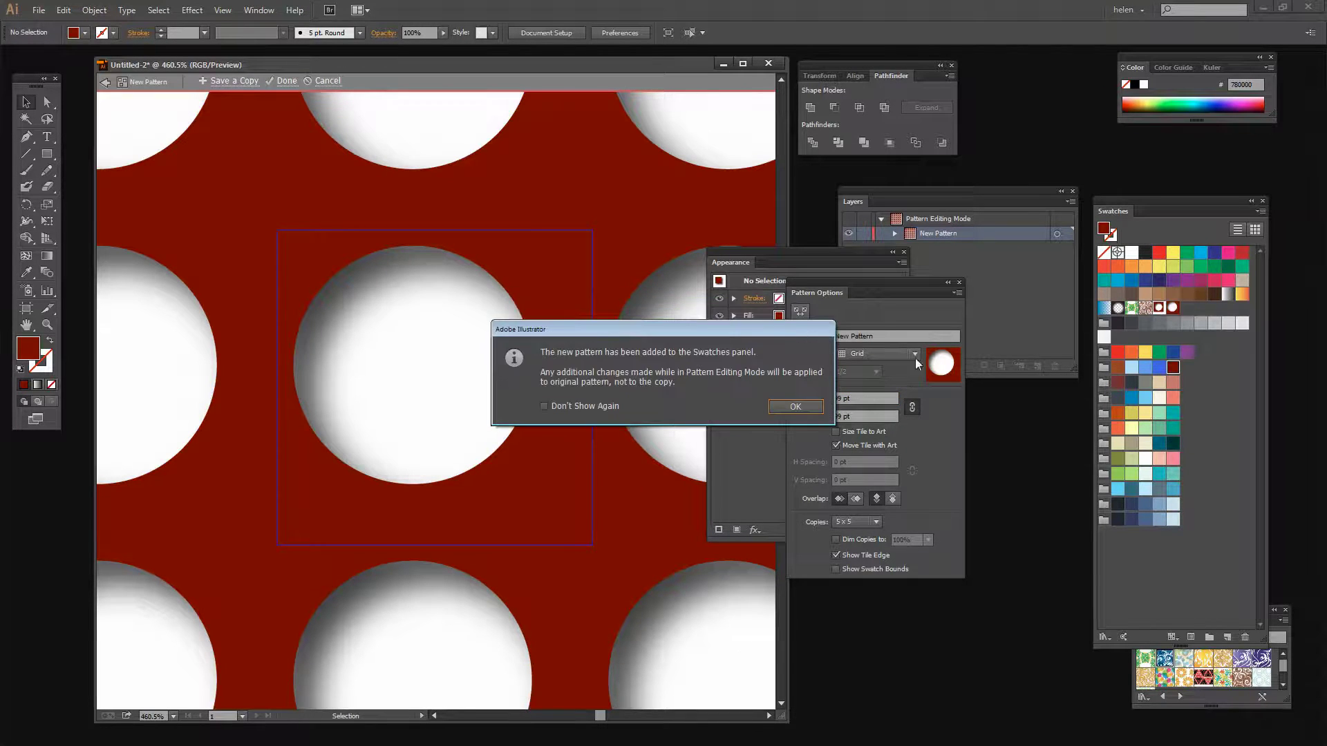
click(793, 409)
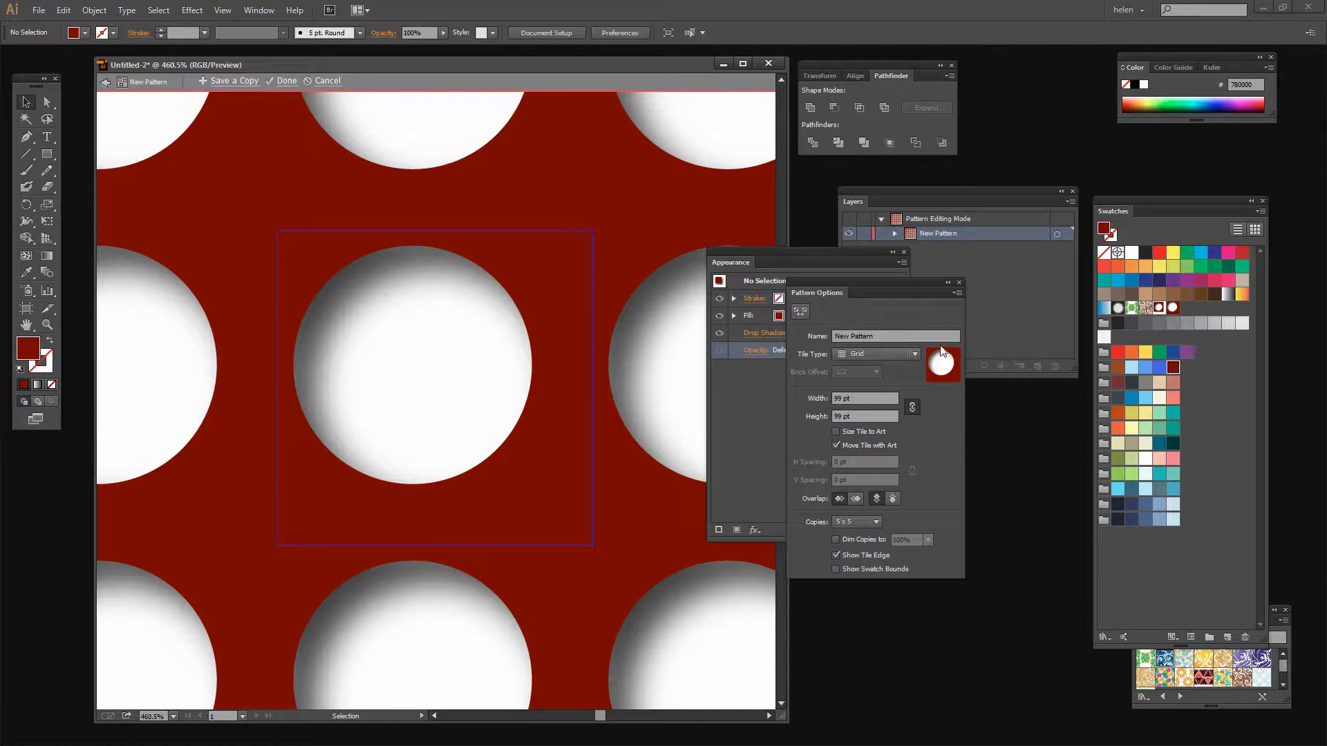
- Change the tile type to Brick by Row and finish editing the pattern
click(897, 354)
click(886, 384)
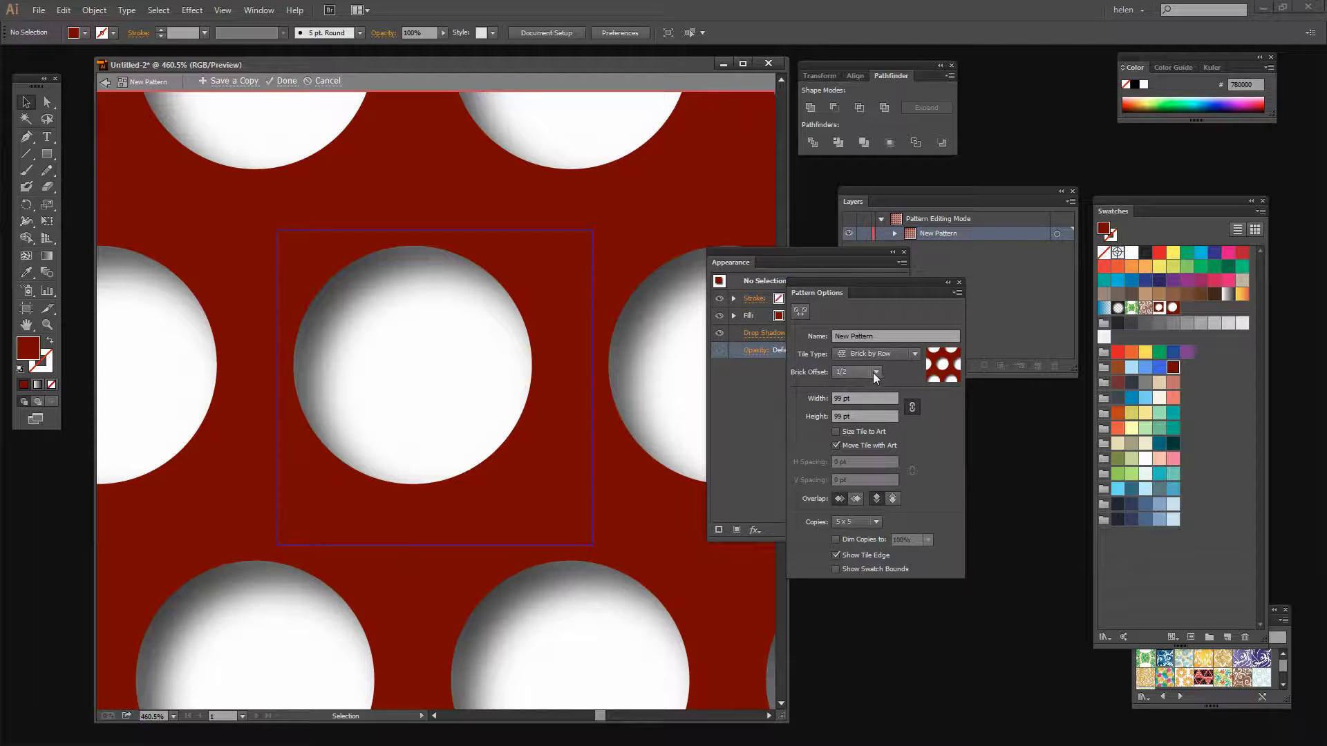
click(287, 81)
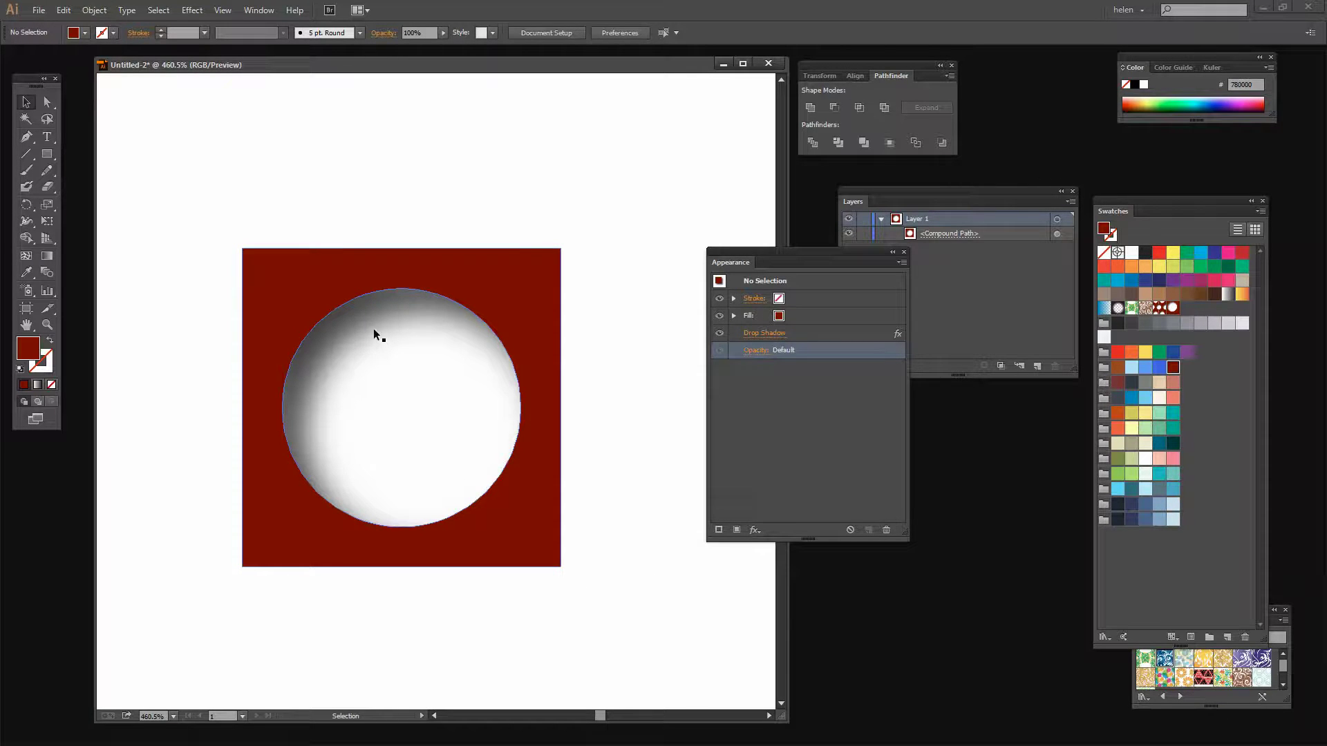
- Fit the artboard in view, move the holed square to the pasteboard, deselect, and shift panels aside
key(ctrl+0)
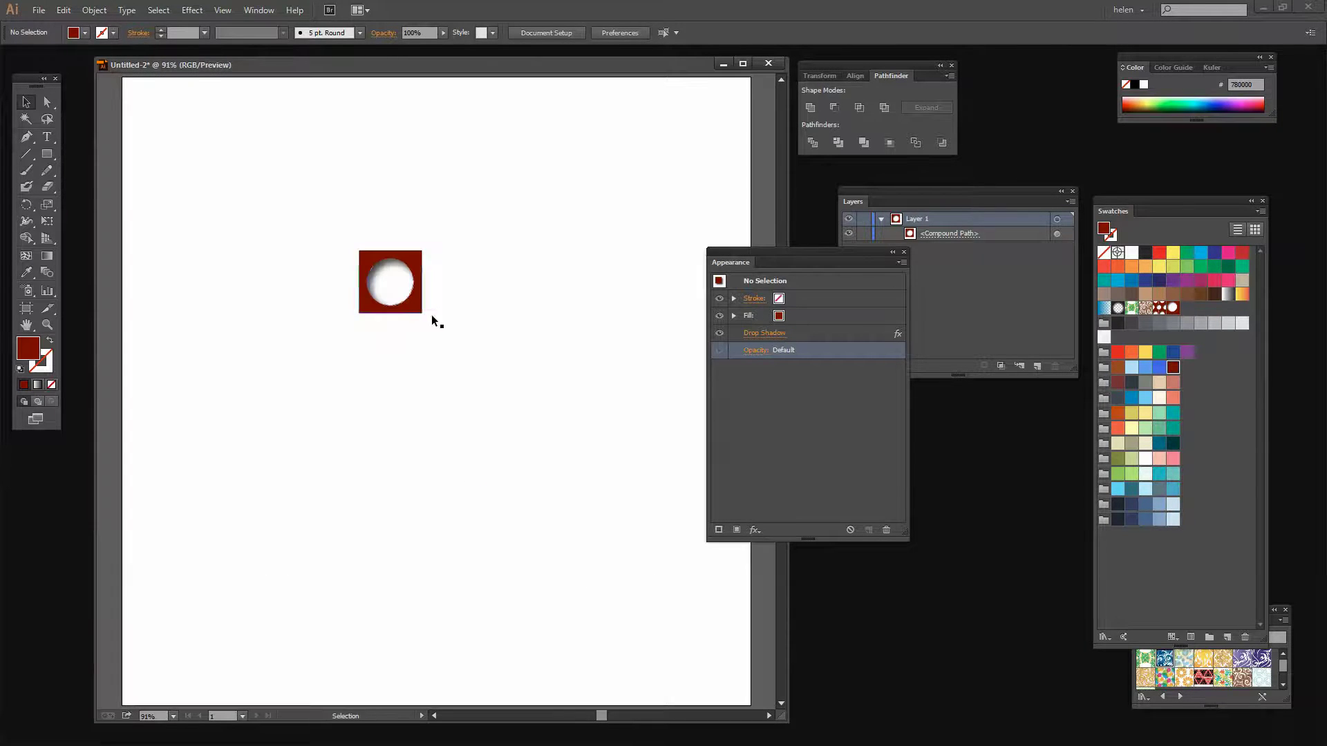
drag(788, 660, 844, 663)
drag(371, 257, 798, 603)
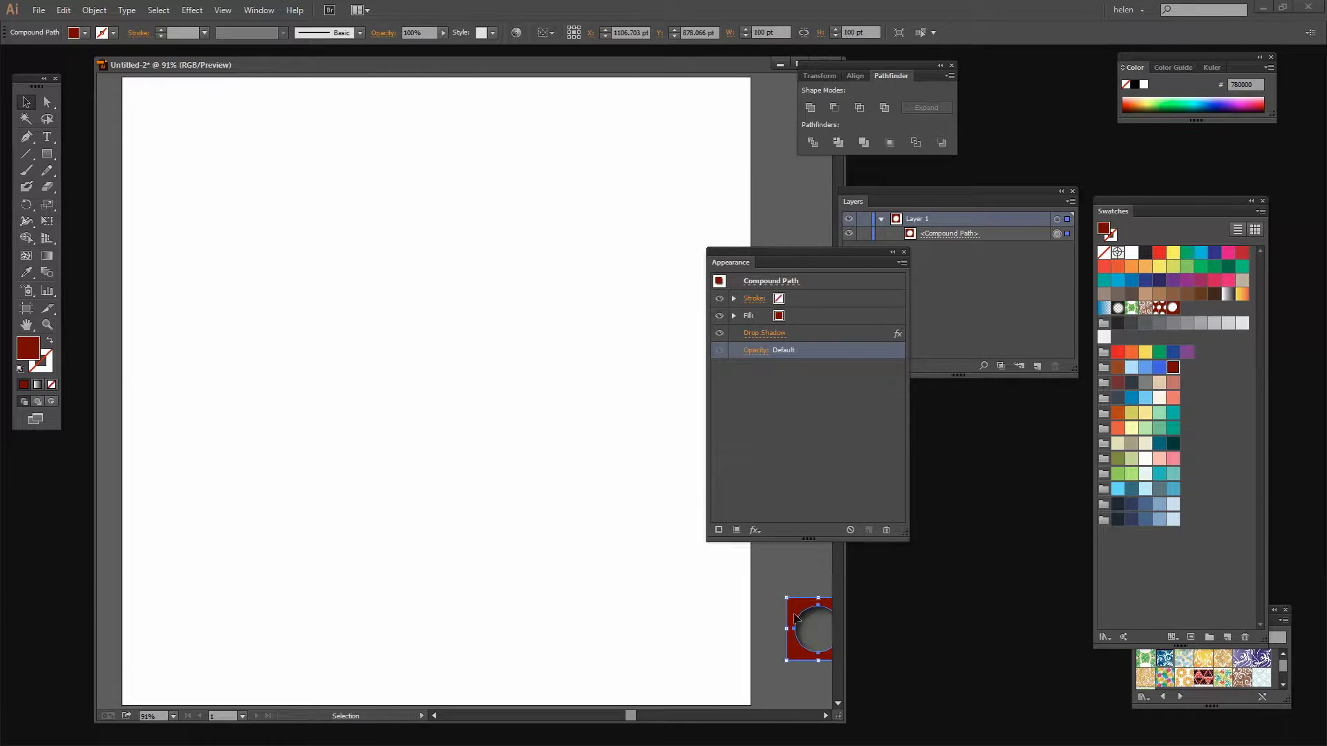
click(772, 579)
drag(749, 261, 835, 418)
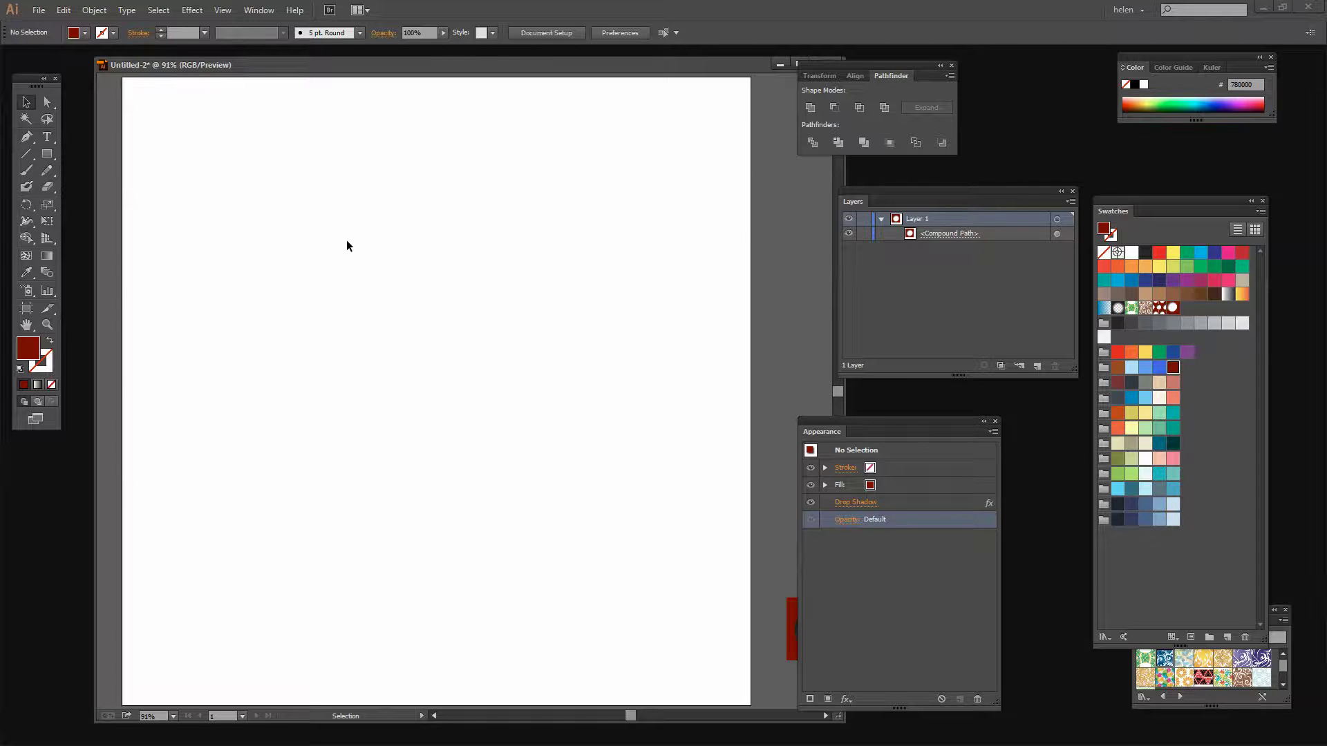
- Run the artboard-size rectangle script from File > Scripts and select the new 1000 pt rectangle
click(38, 9)
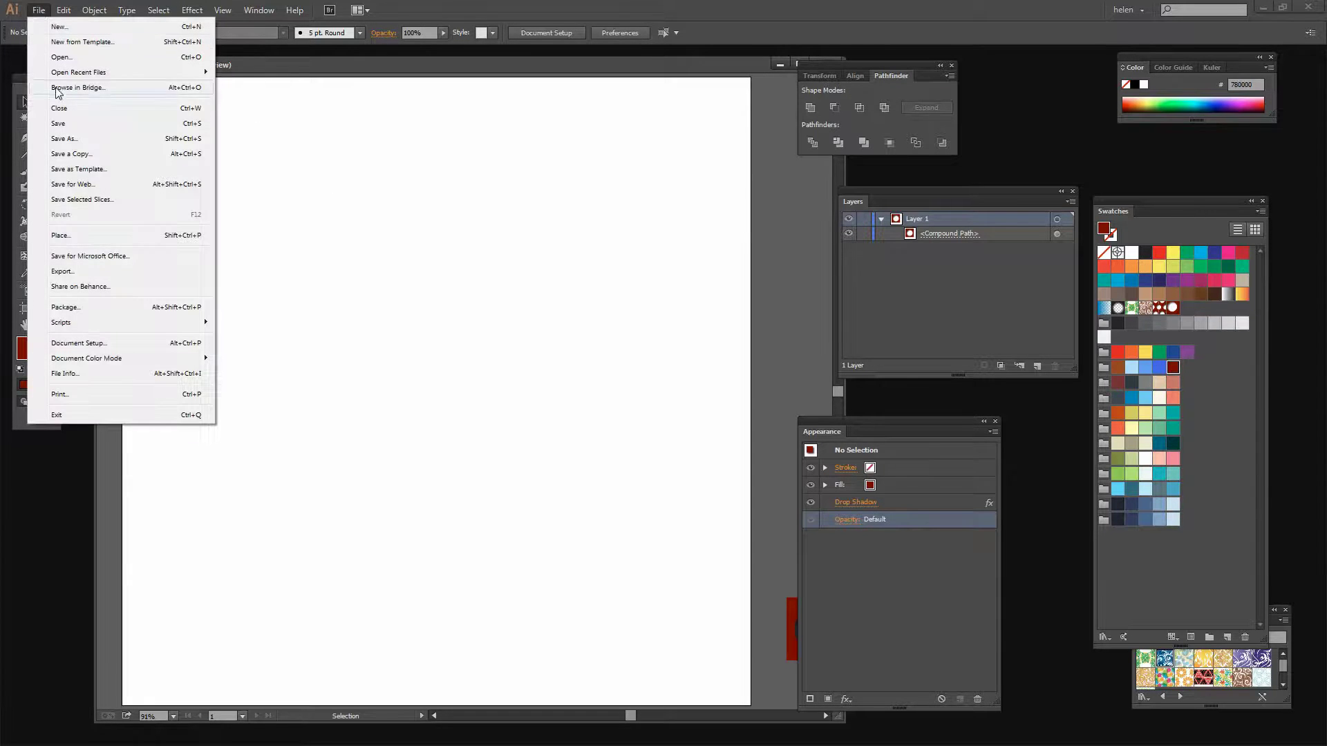
mouse_move(83, 325)
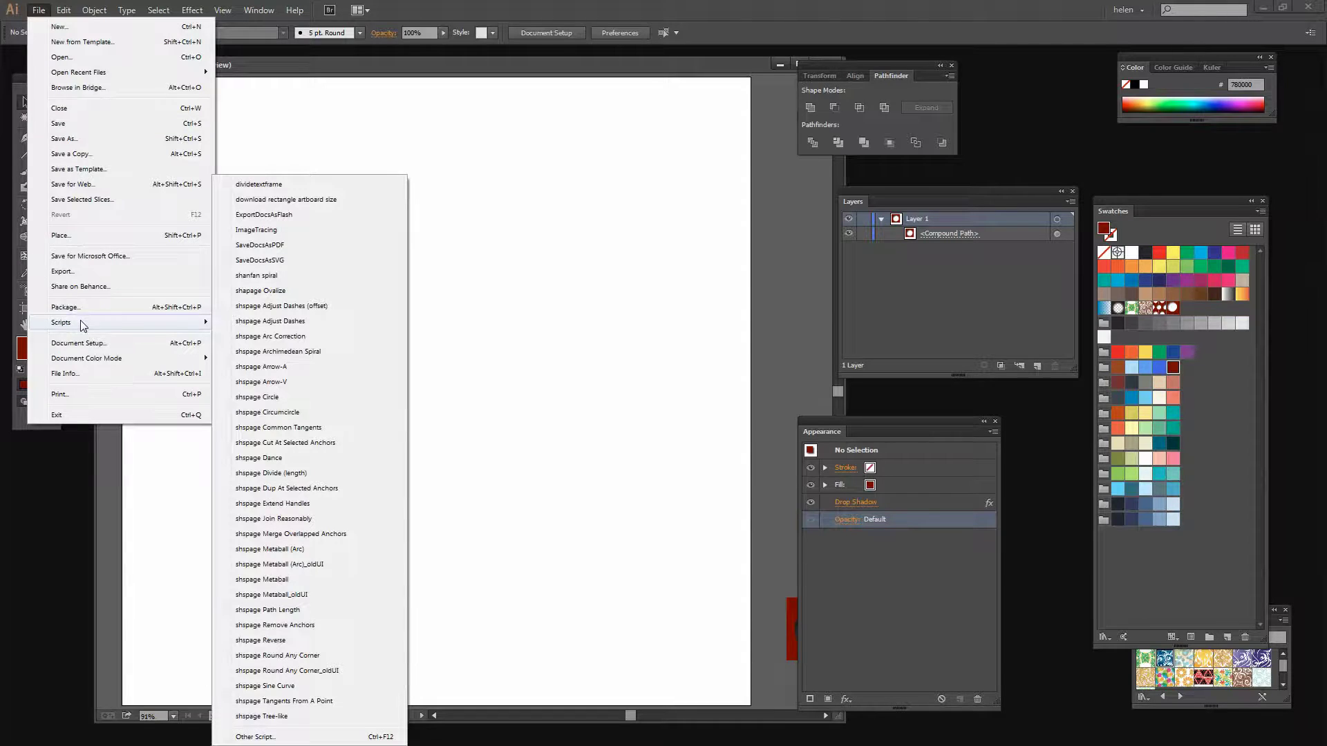
click(271, 201)
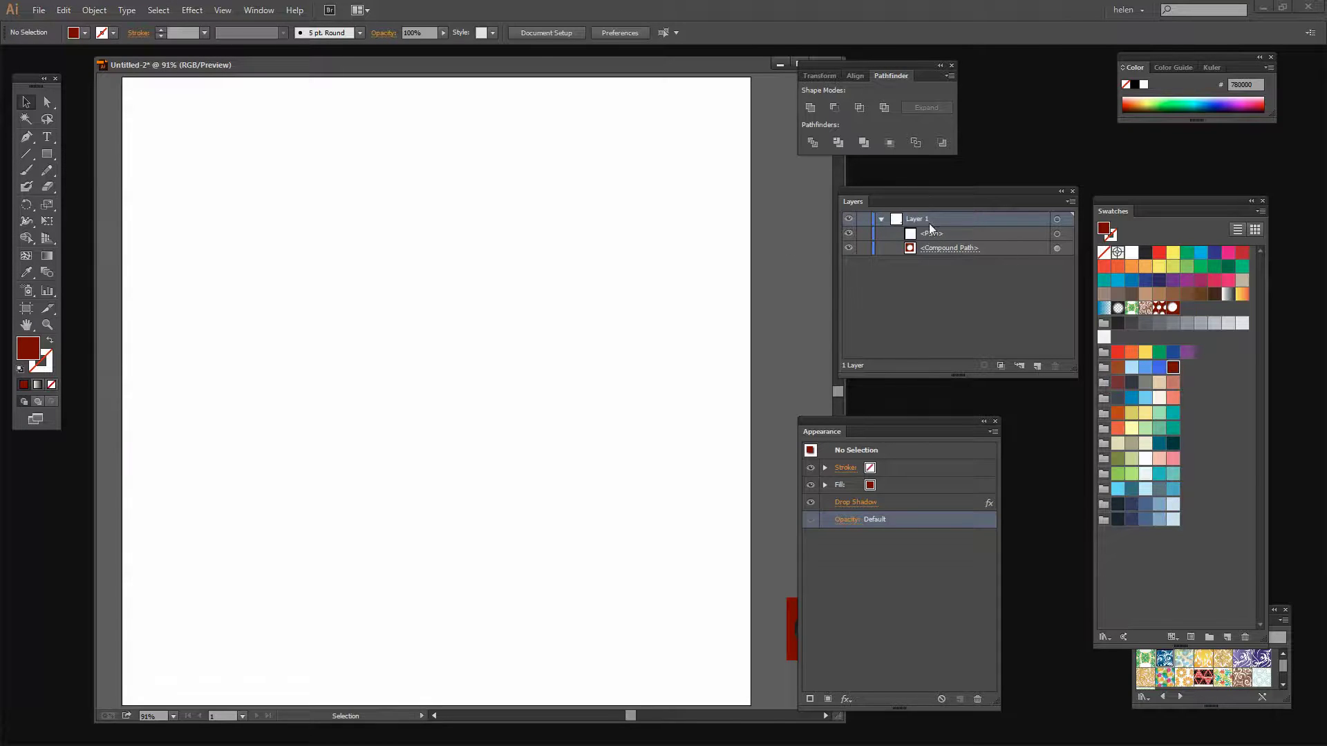
click(1056, 236)
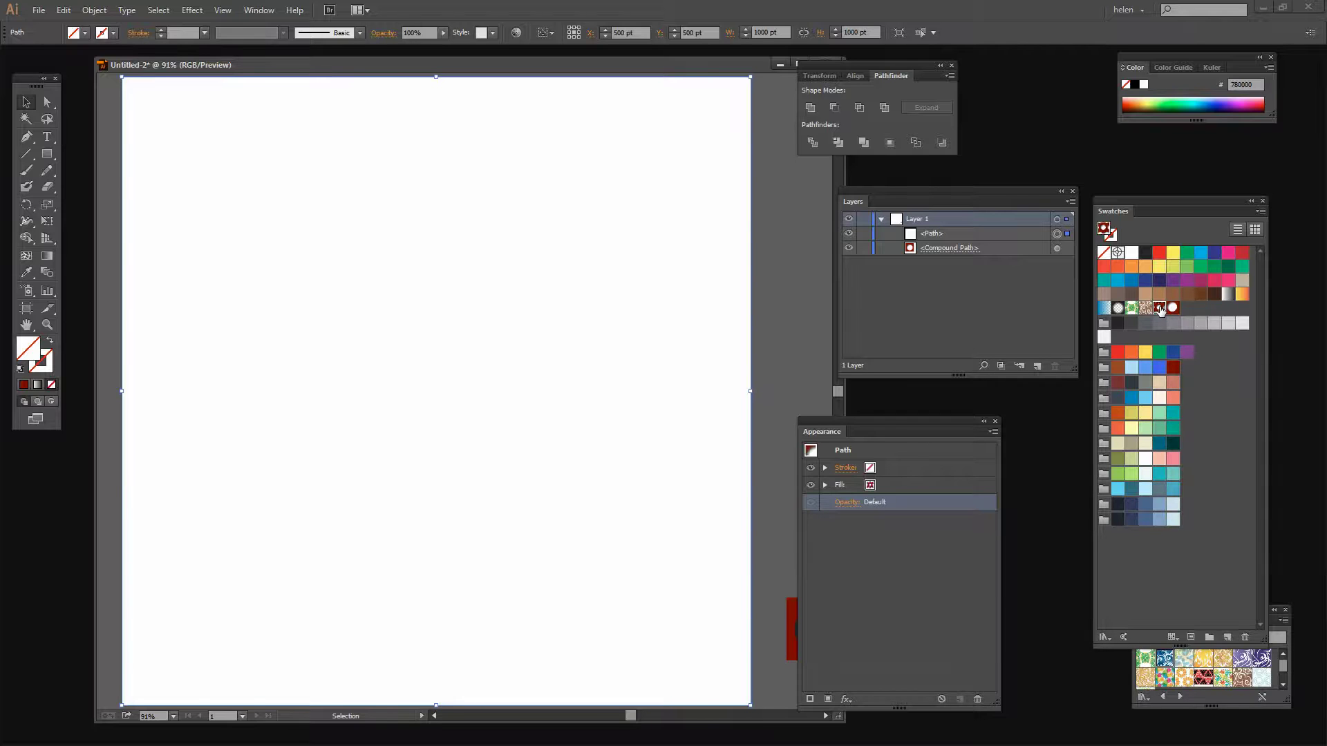
- Apply the staggered hole pattern swatch, briefly compare the grid version, then keep the staggered one
click(1158, 308)
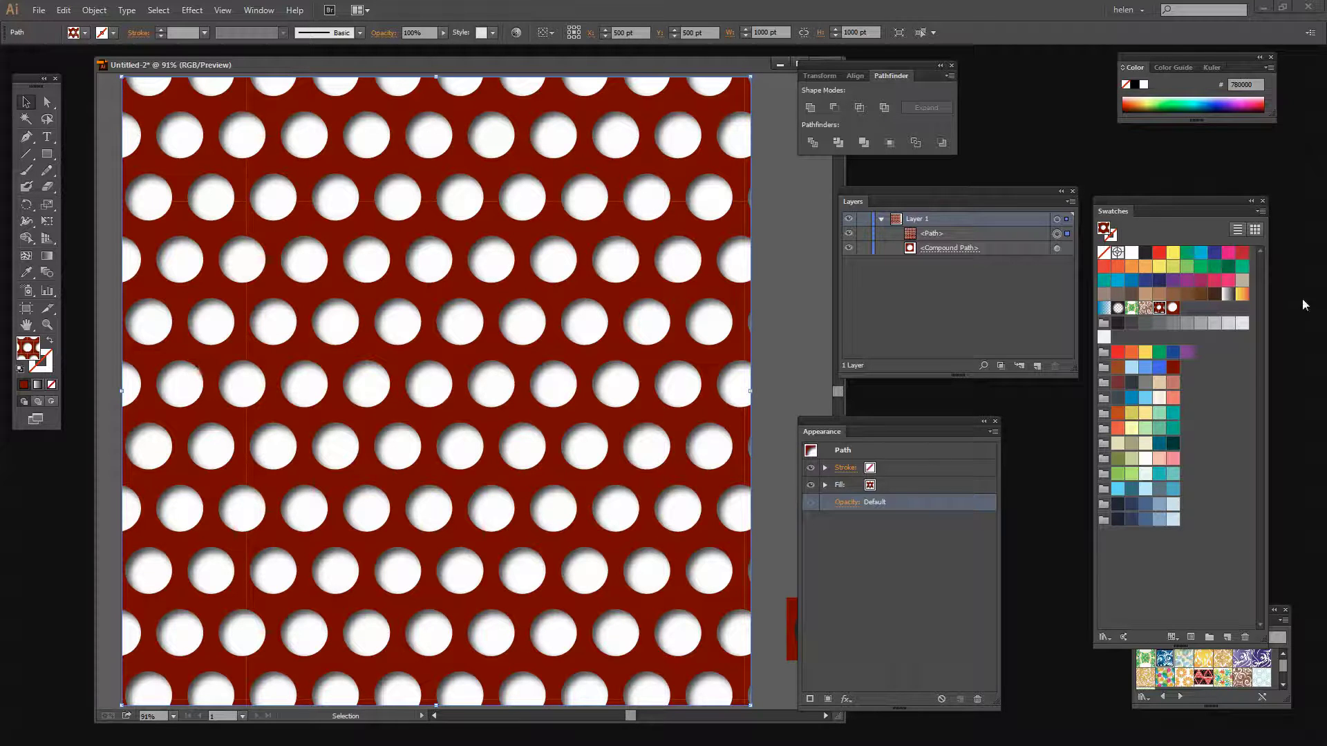
click(1173, 311)
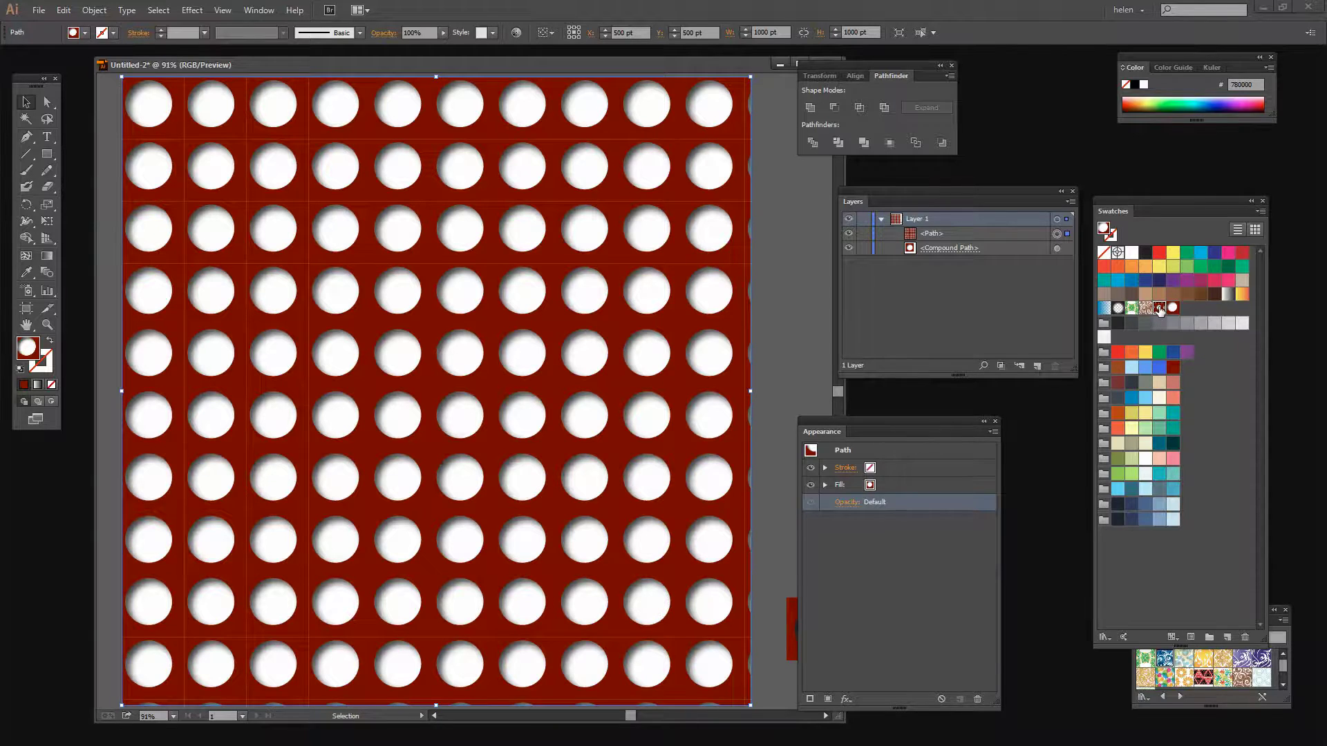
click(1145, 307)
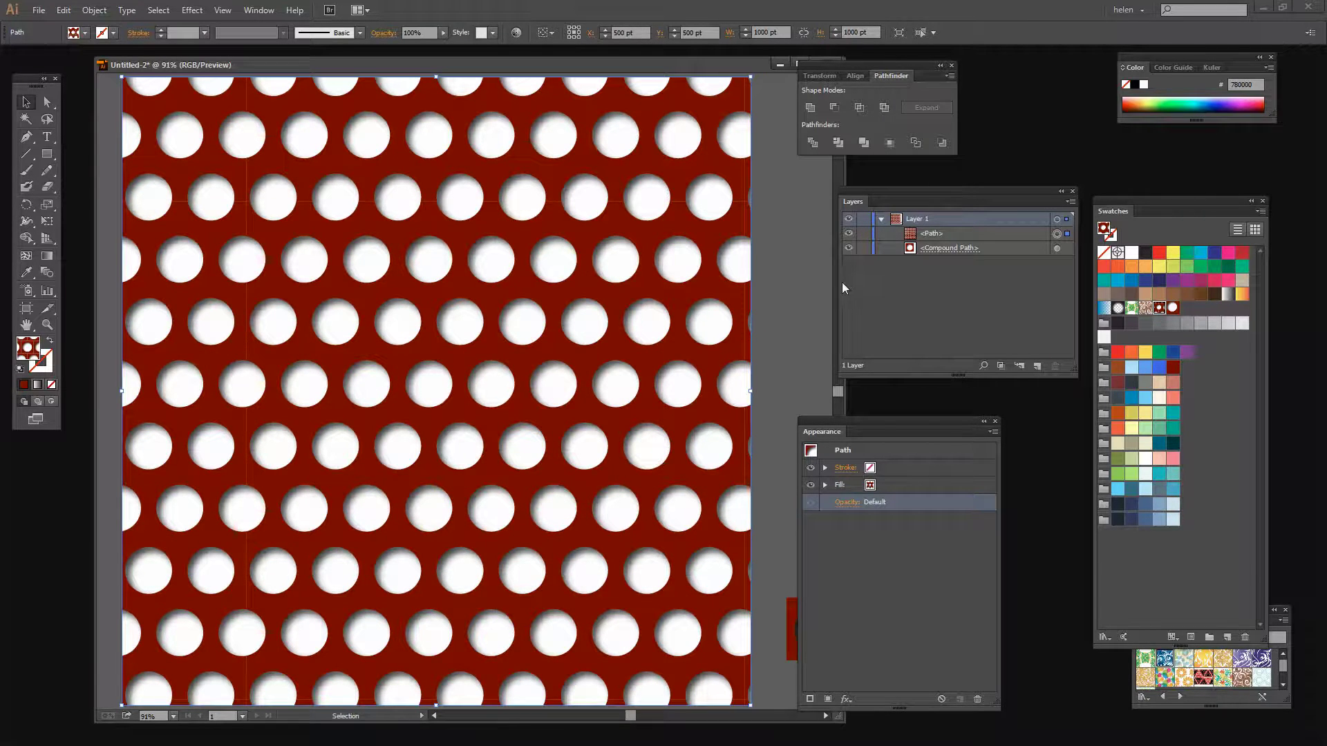
drag(892, 192, 878, 181)
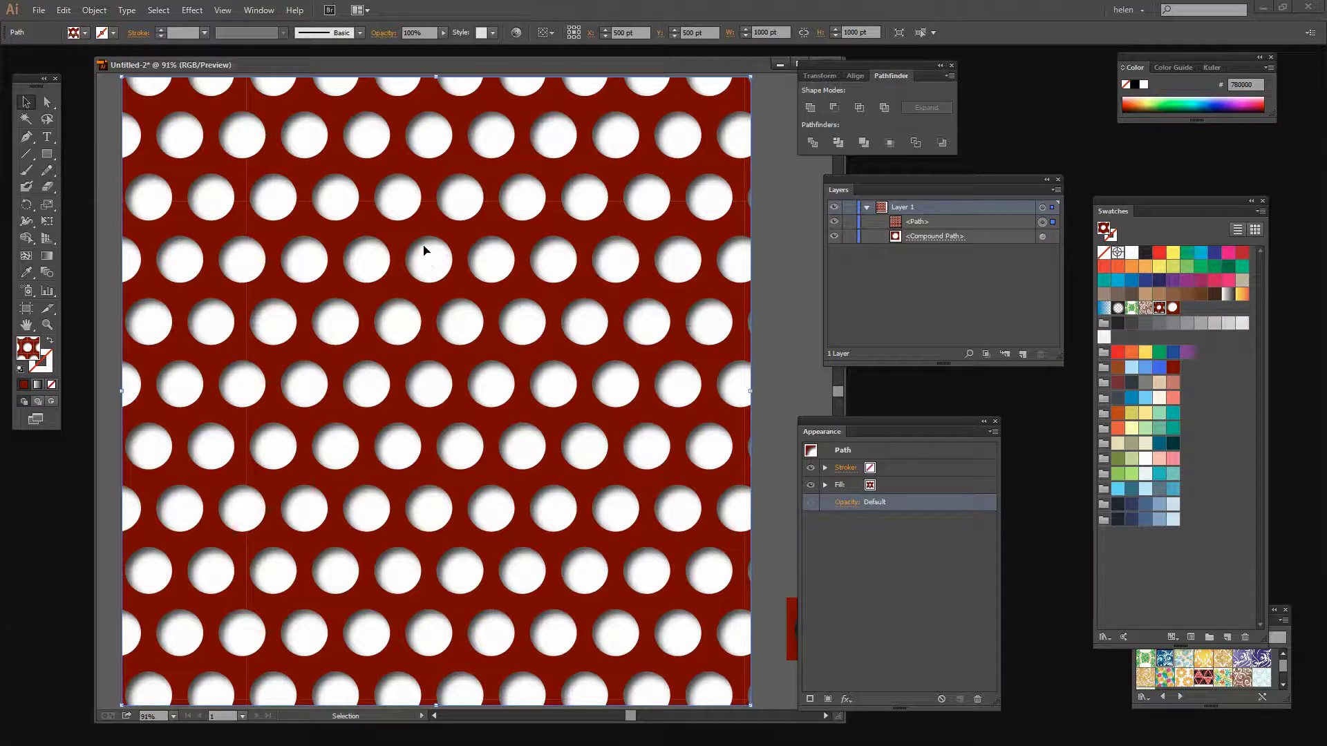
- Duplicate the patterned rectangle's <Path> in Layers and target the lower copy
click(915, 222)
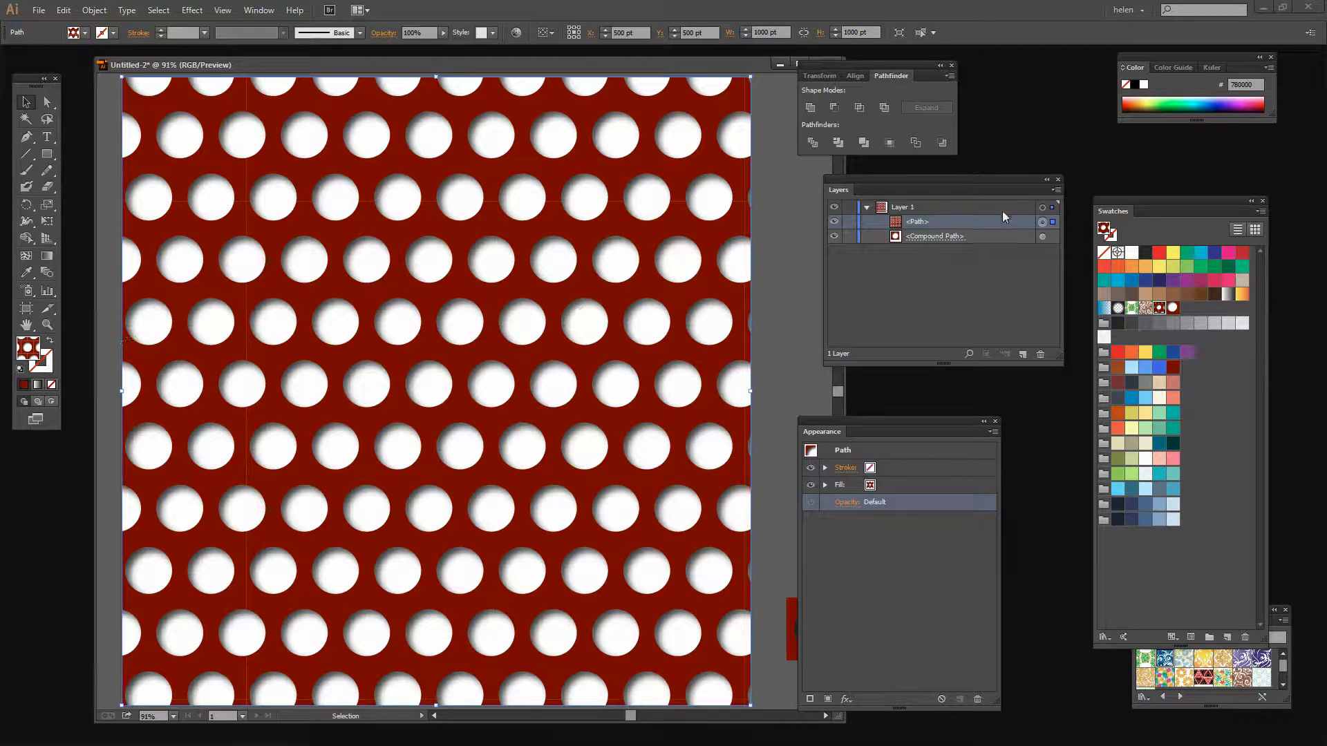
drag(1004, 221, 1013, 280)
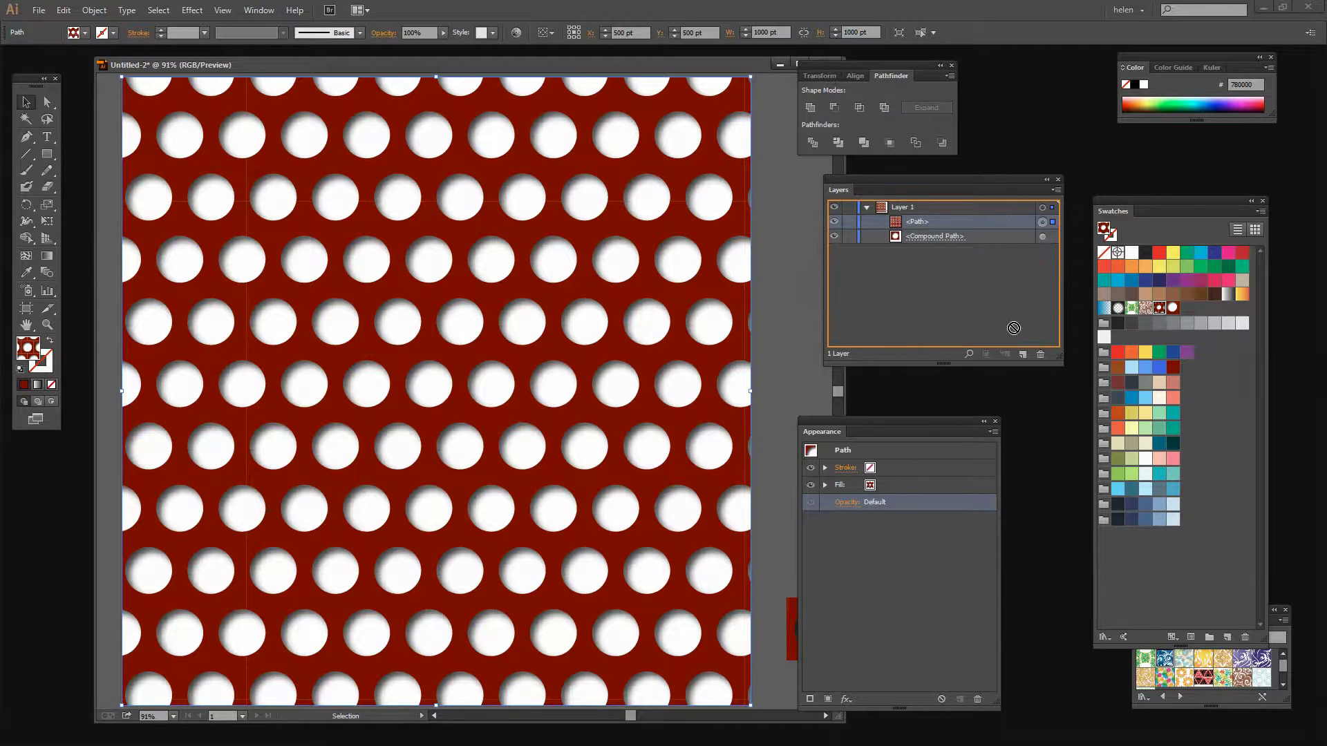
drag(1014, 331, 1023, 357)
drag(1022, 356, 1023, 355)
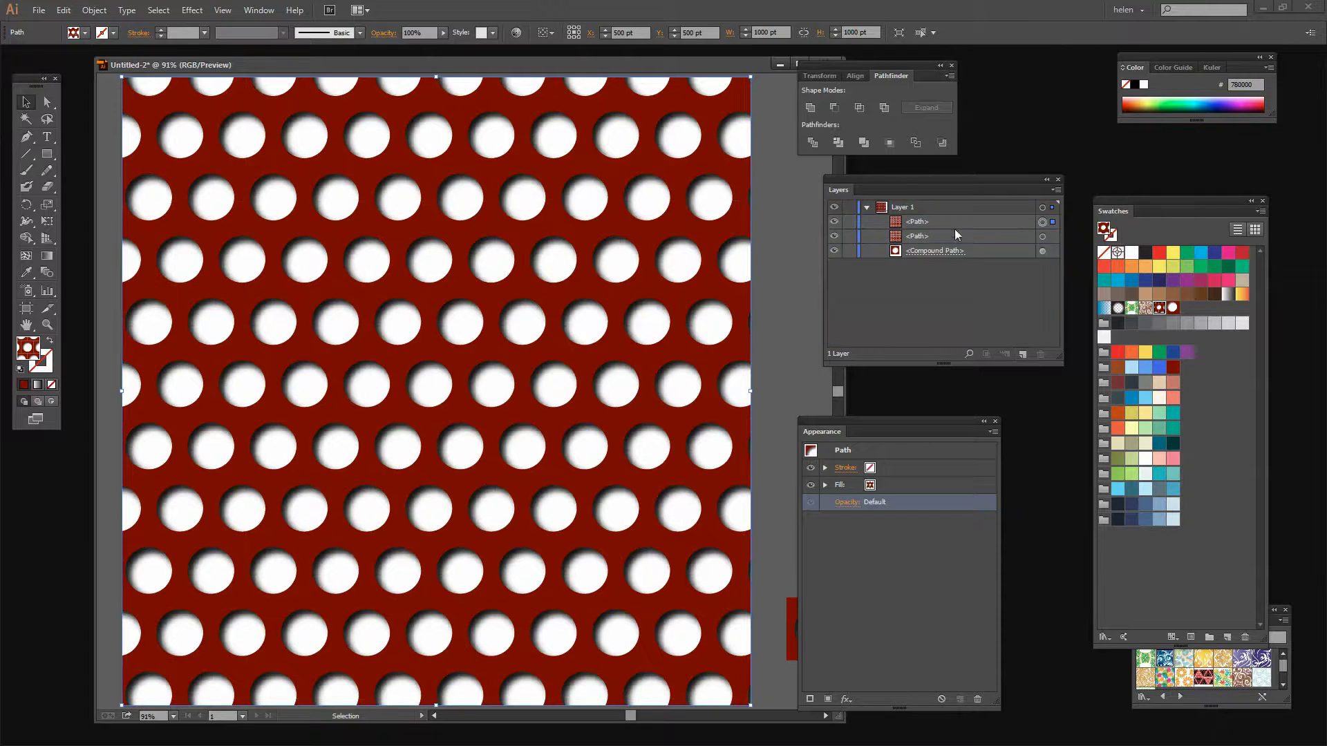
click(1041, 237)
drag(1258, 643, 1249, 533)
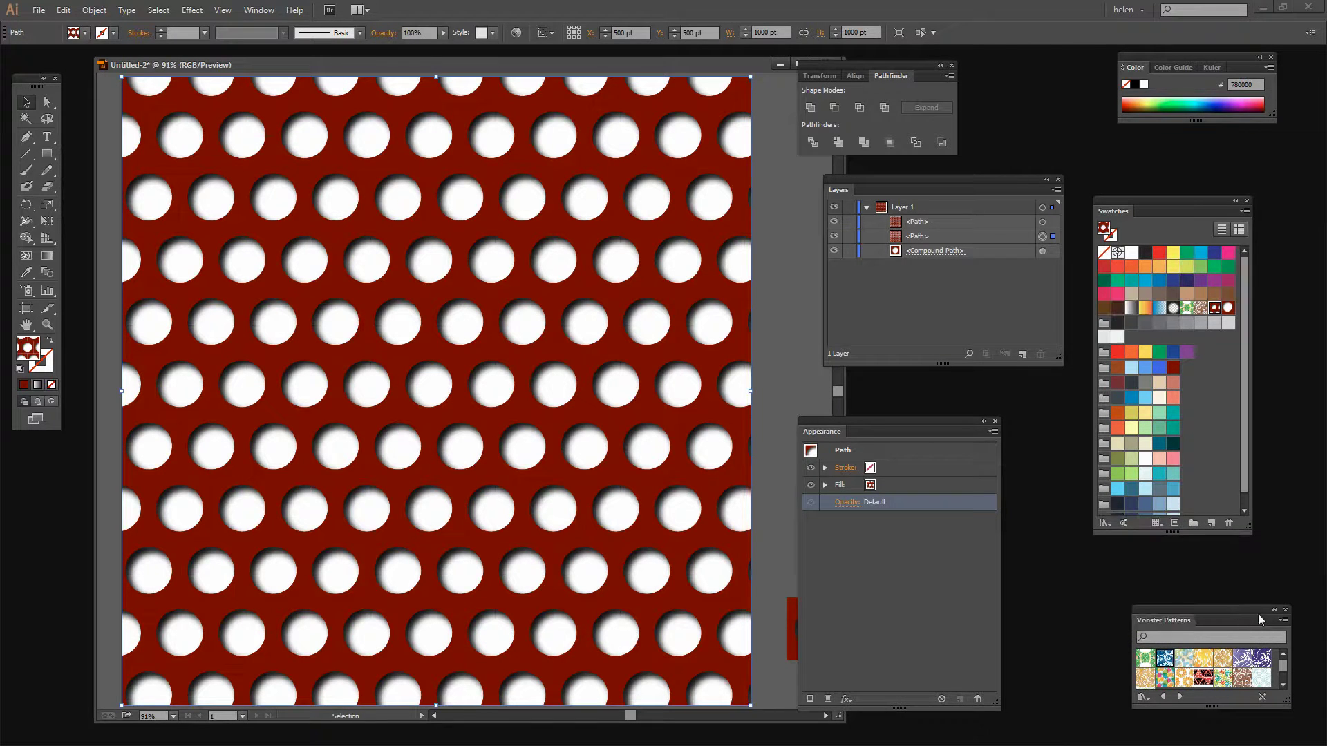
click(1242, 210)
mouse_move(1172, 520)
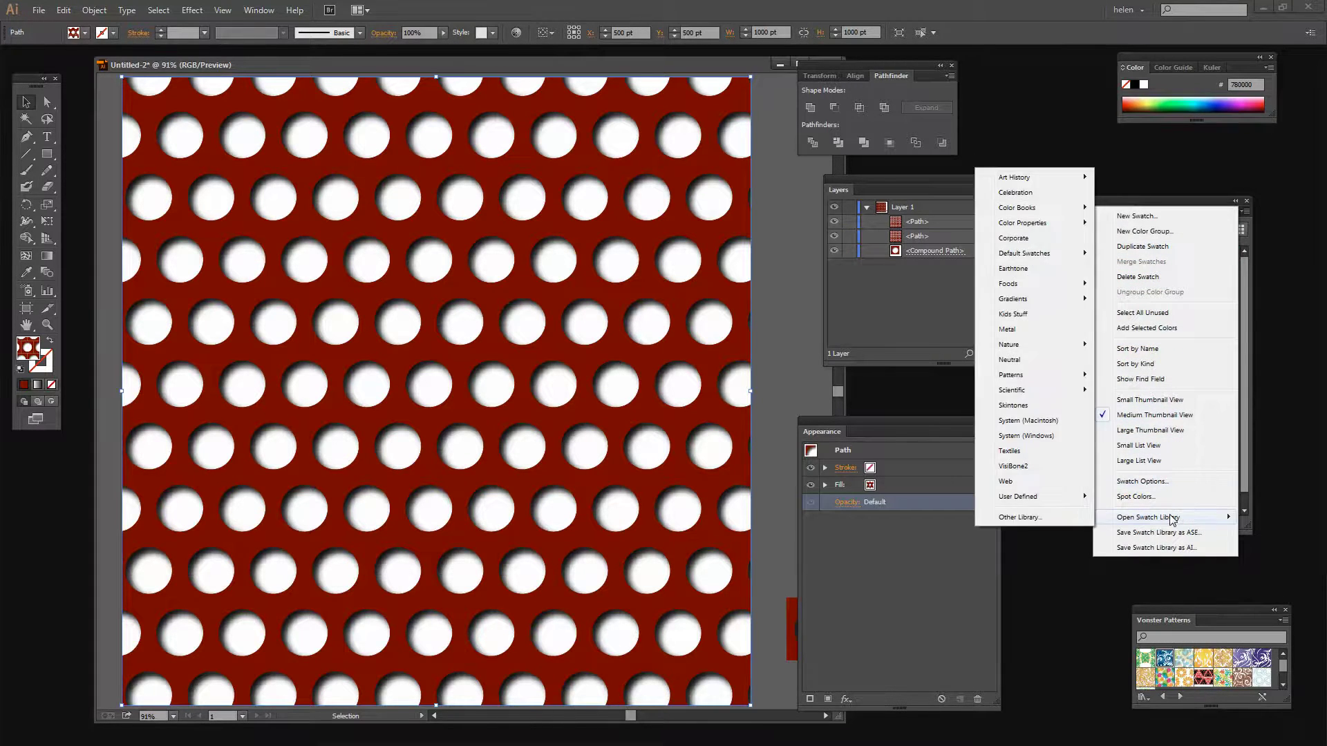
mouse_move(1030, 379)
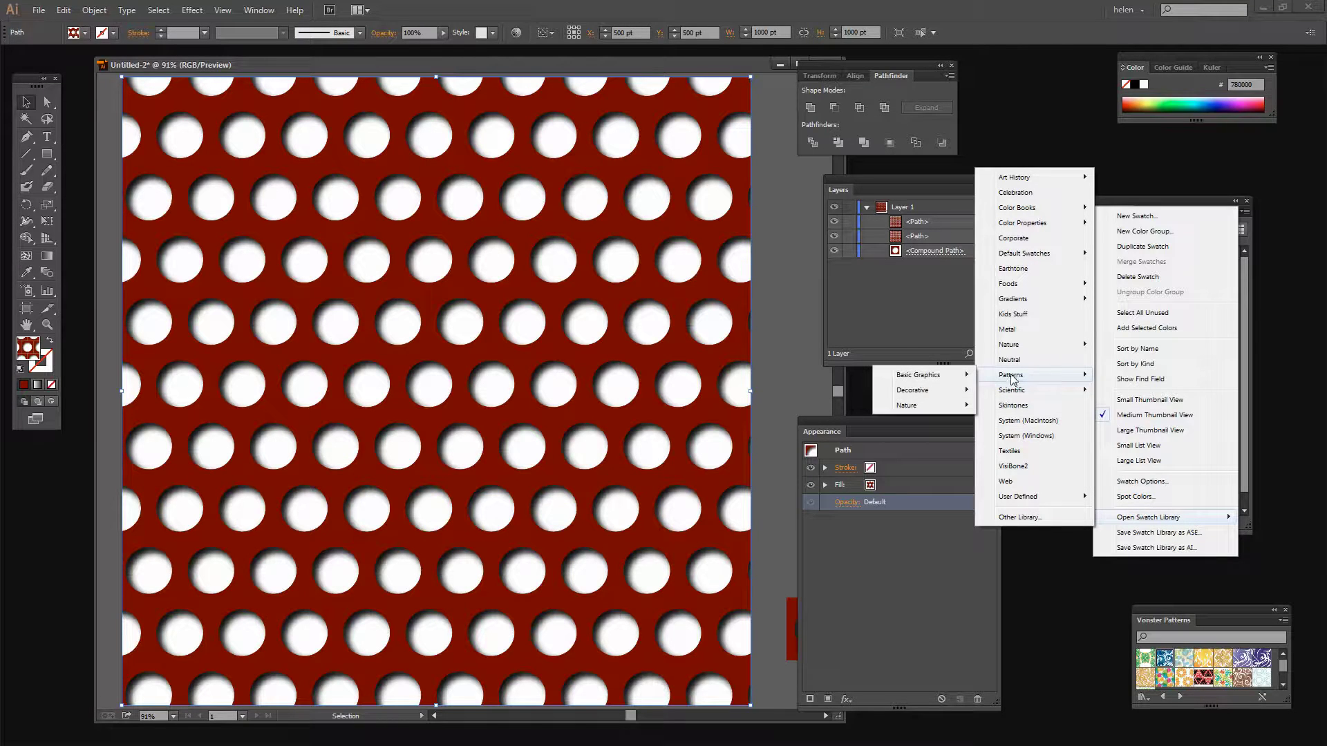
mouse_move(945, 391)
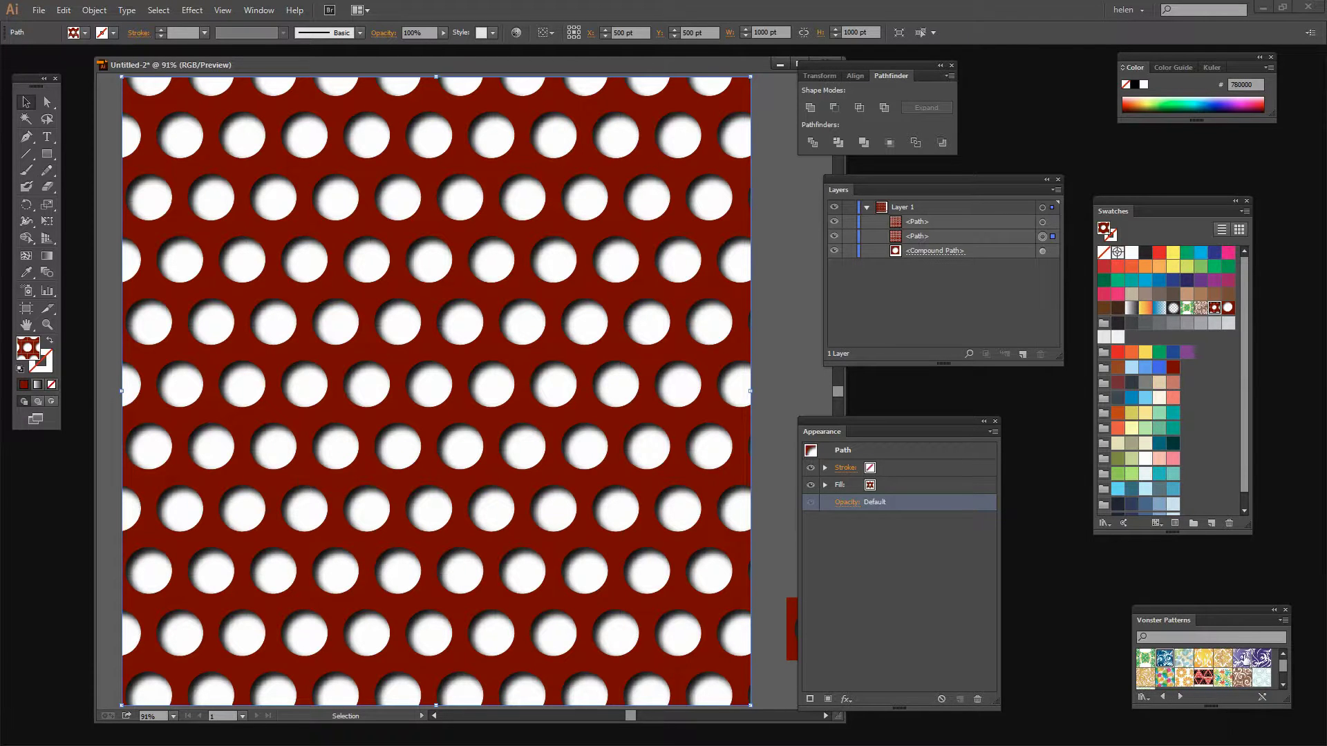
- Try blue swirl, tribal and other Vonster swatches on the lower copy, settling on Splatterz
click(1261, 659)
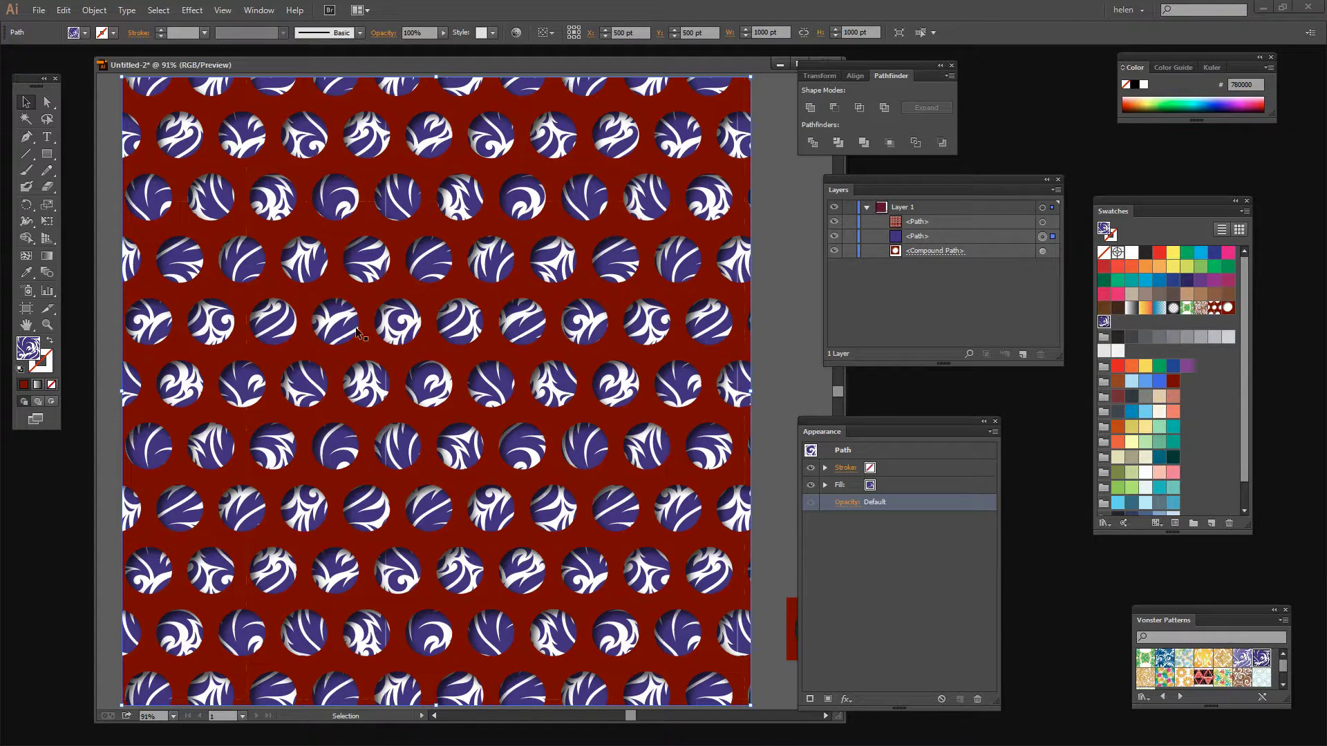
click(1165, 676)
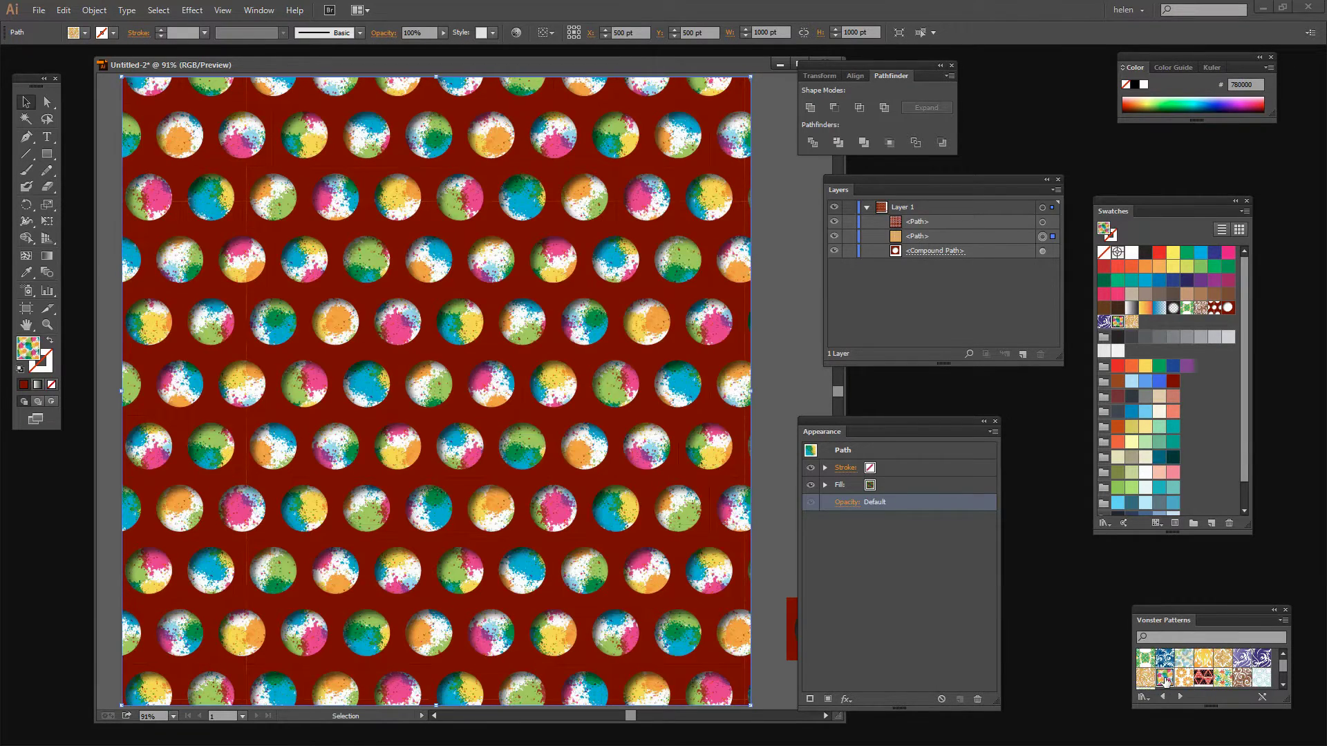
click(1180, 675)
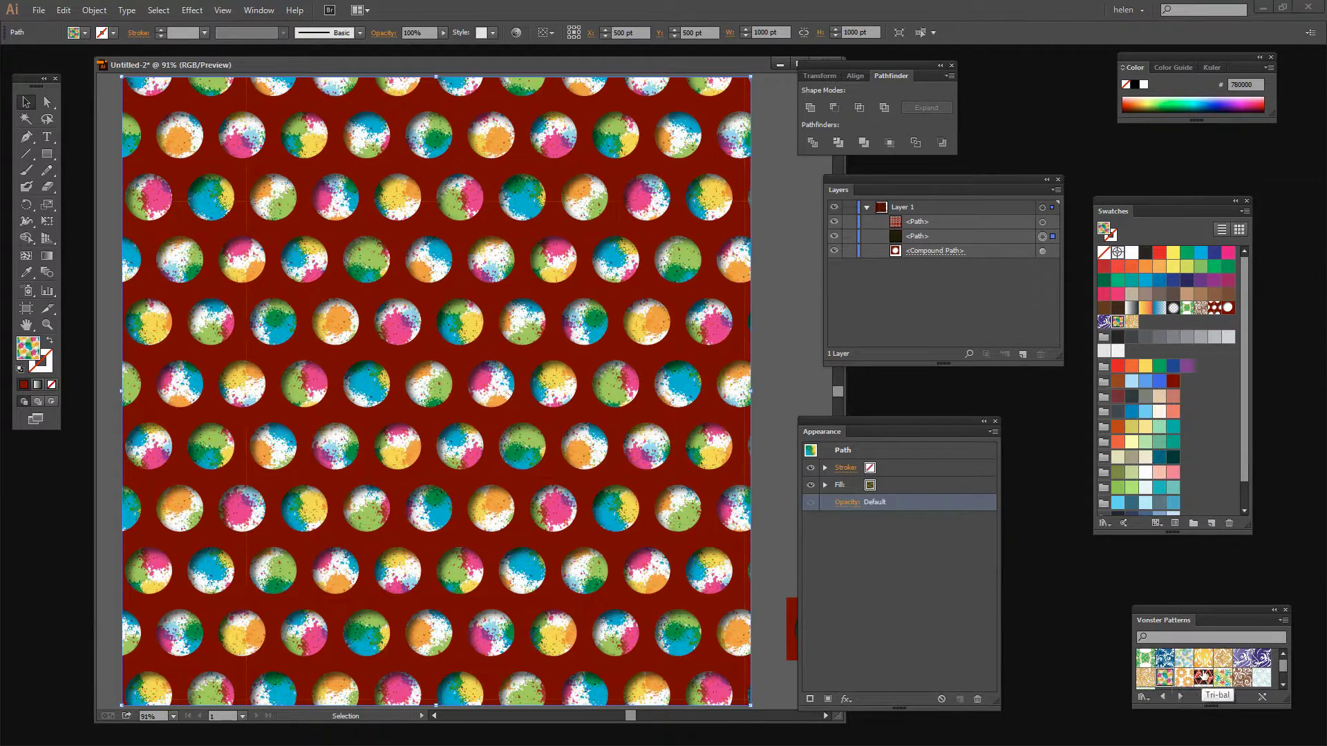
click(1202, 677)
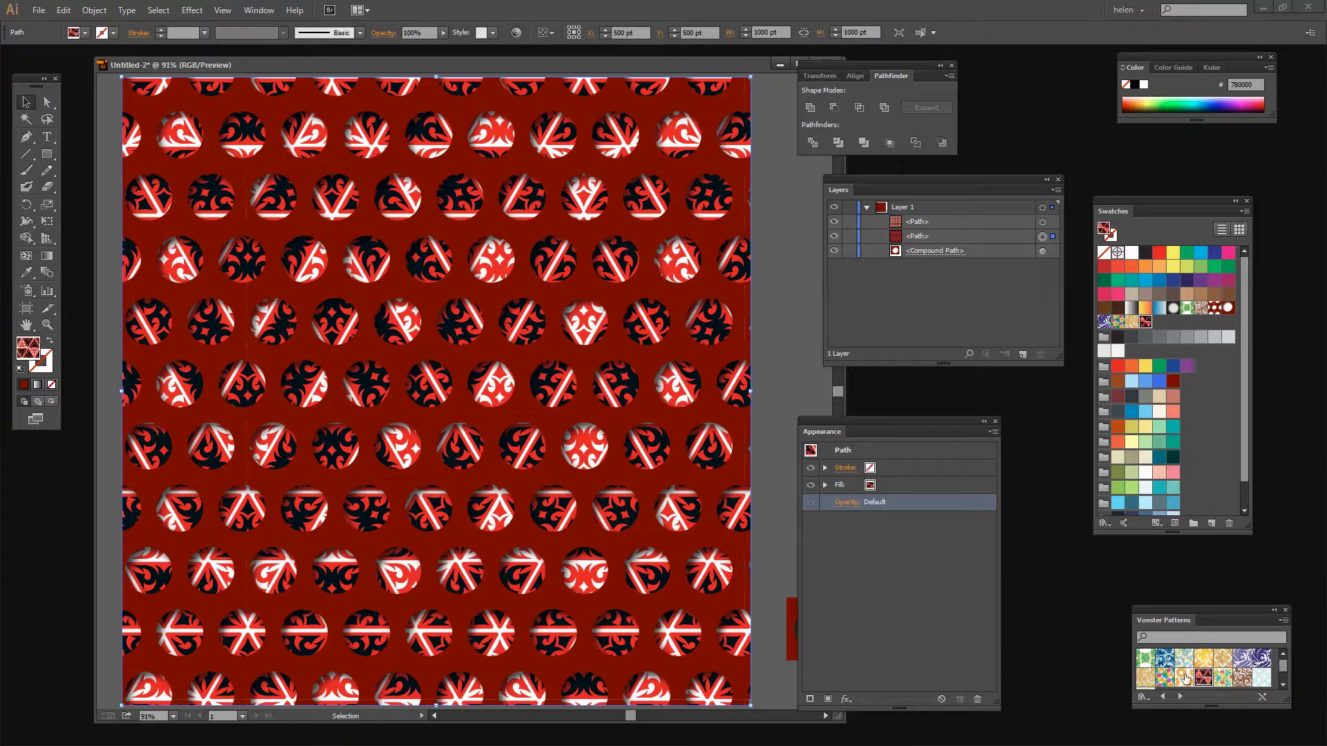
click(1165, 676)
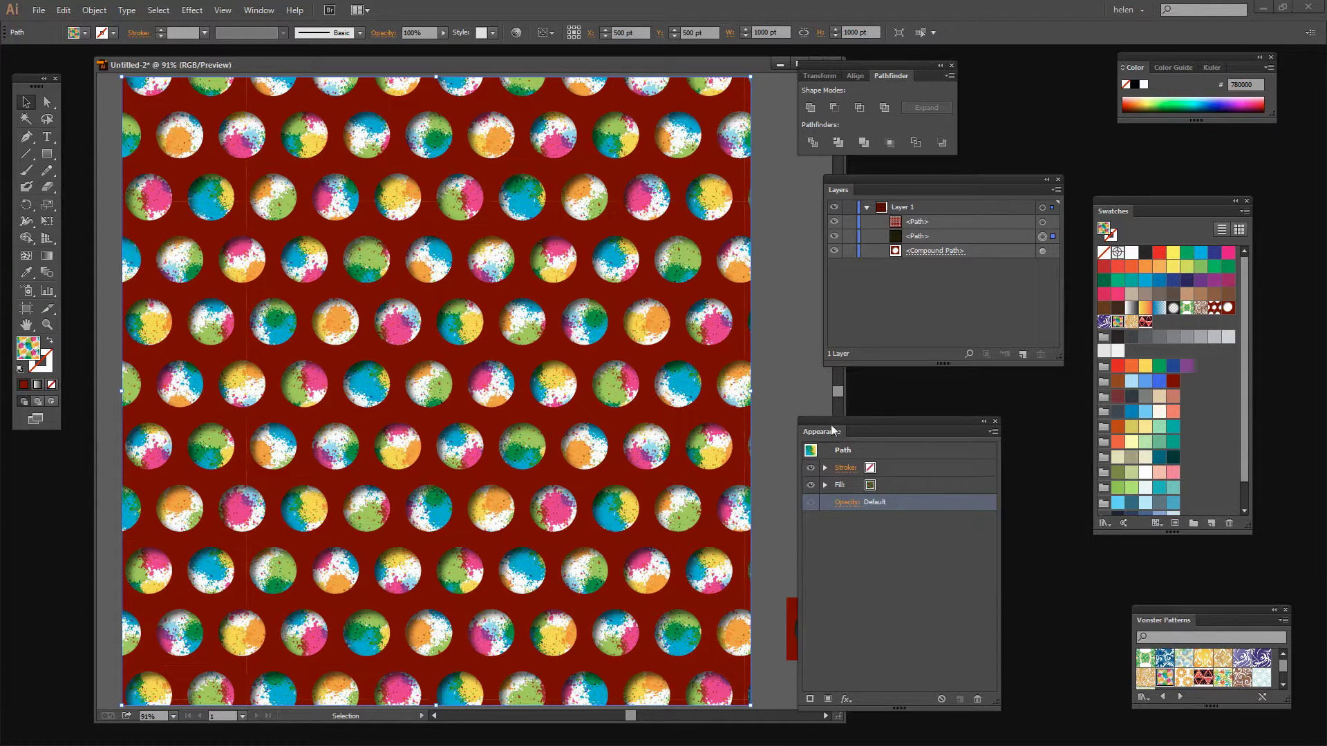
- Nudge the Appearance panel left and deselect all to view the red perforated sheet over the splatter pattern
drag(831, 424, 806, 420)
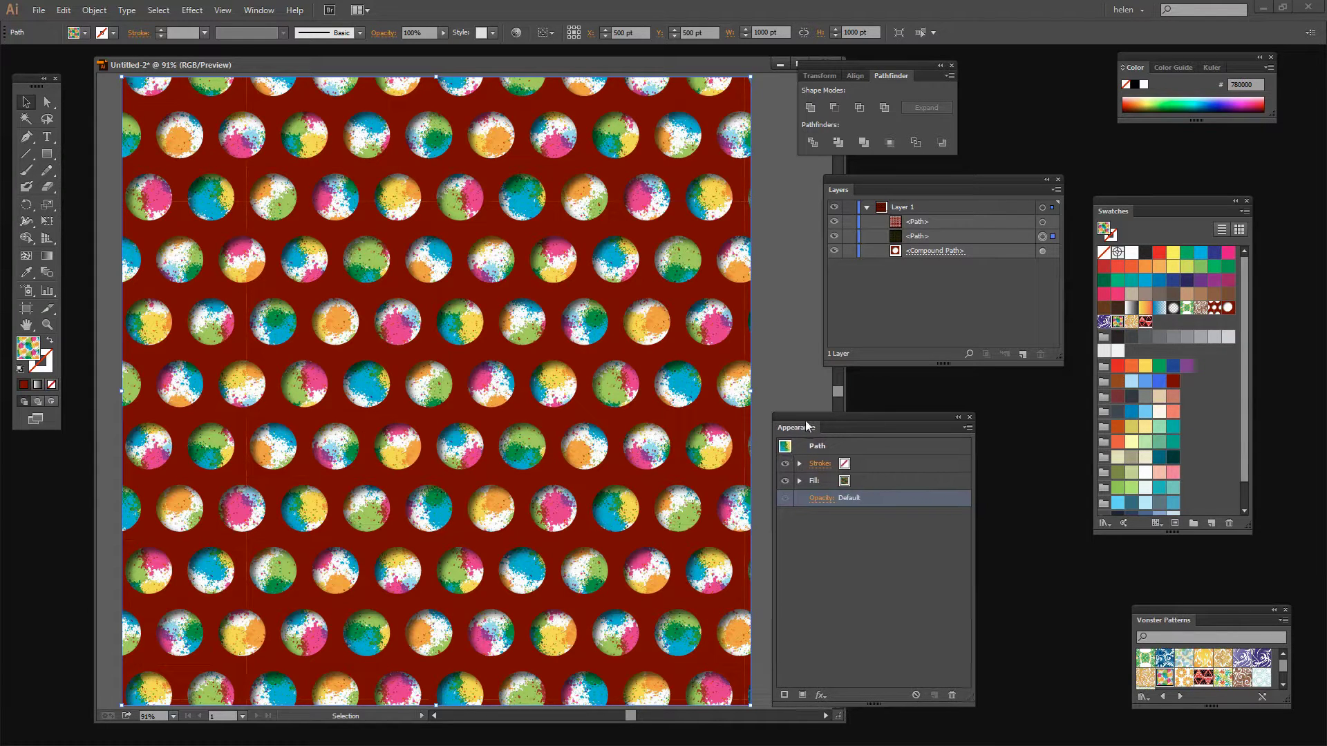
click(790, 389)
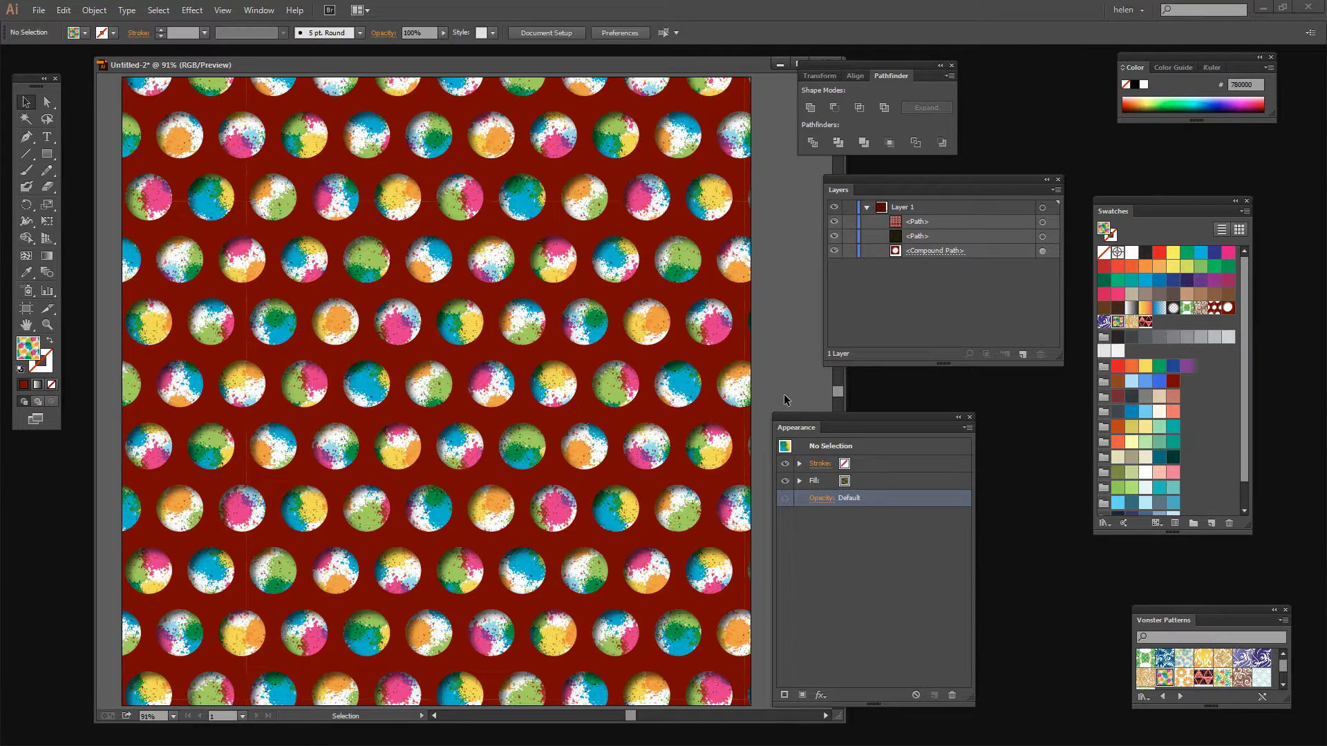